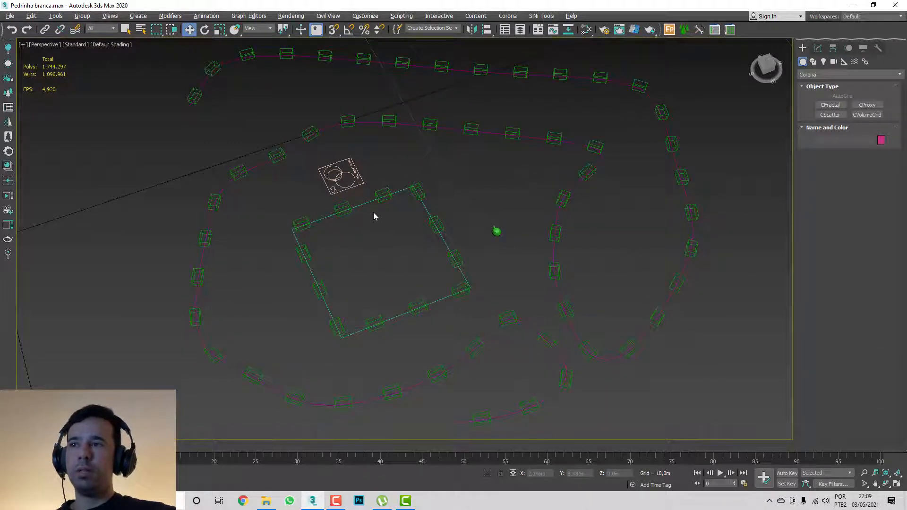
- Select the existing Corona Scatter object just outside the square outline
{"action": "middle_click_drag", "start_coordinate": [373, 216], "coordinate": [334, 265], "text": "alt"}
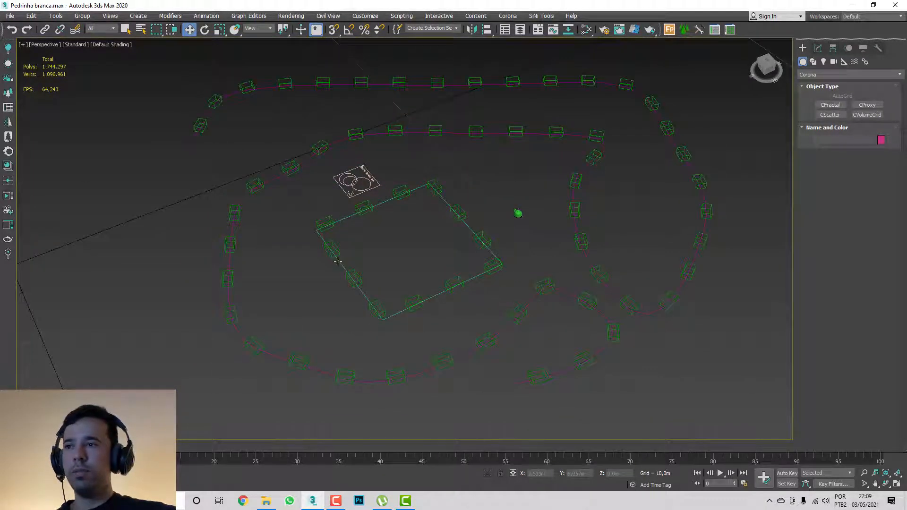
{"action": "left_click", "coordinate": [338, 261]}
{"action": "middle_click_drag", "start_coordinate": [371, 241], "coordinate": [352, 255]}
{"action": "left_click", "coordinate": [353, 193]}
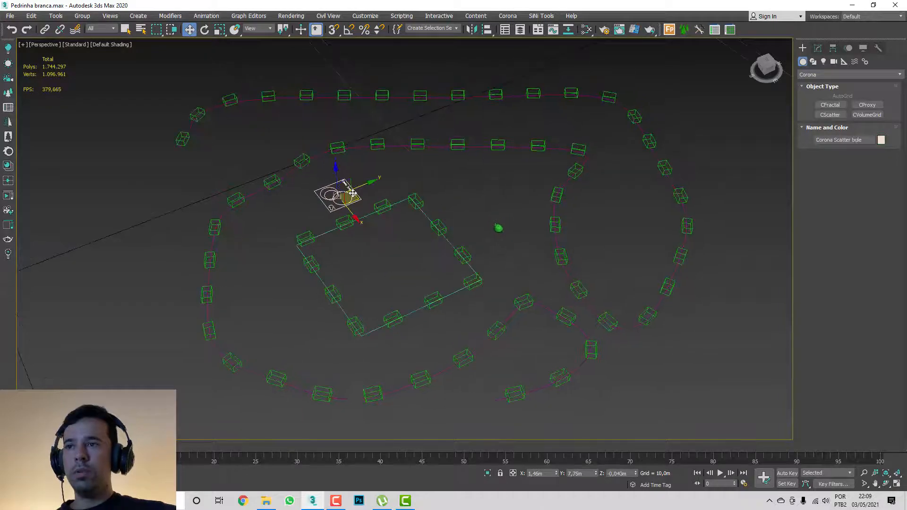
{"action": "middle_click_drag", "start_coordinate": [401, 219], "coordinate": [399, 220]}
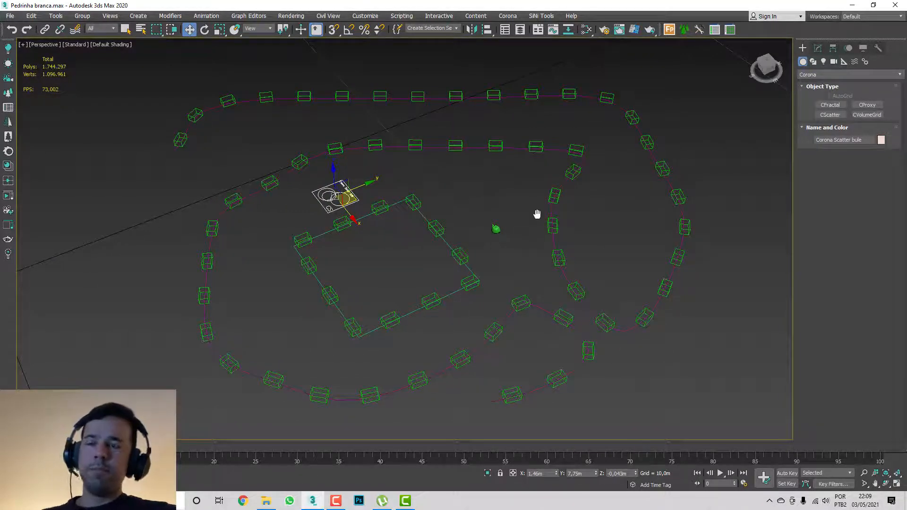
{"action": "middle_click_drag", "start_coordinate": [538, 214], "coordinate": [547, 216]}
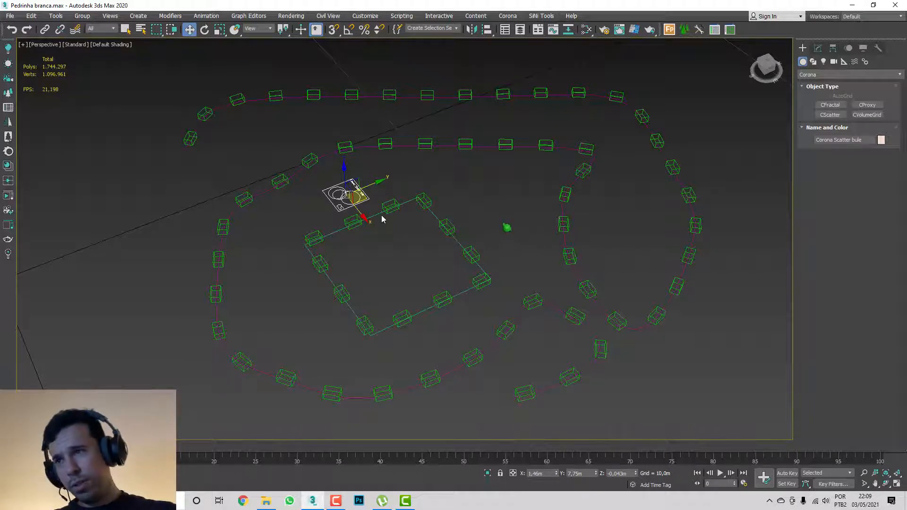
{"action": "middle_click_drag", "start_coordinate": [385, 219], "coordinate": [379, 224]}
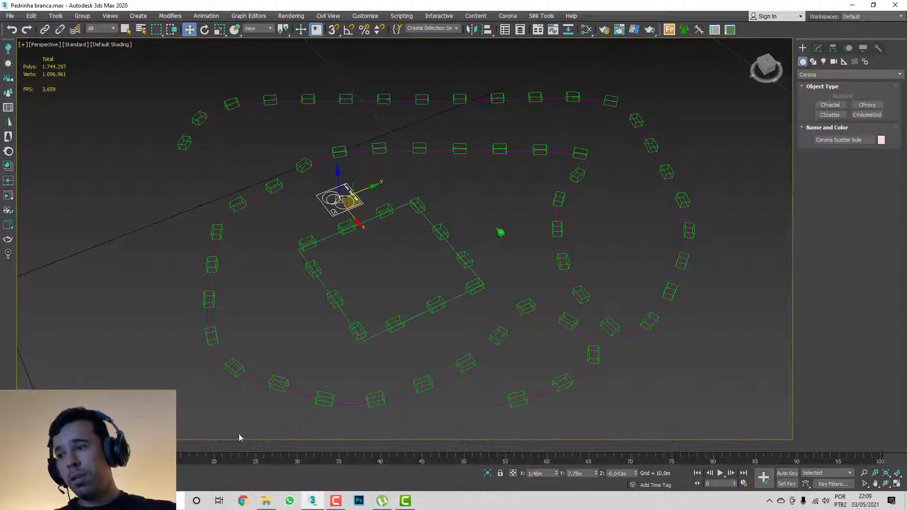
- Switch to Chrome, view a garden photo among the "pedra dolomita" image results filtered by "jardim", and return to 3ds Max
{"action": "left_click", "coordinate": [243, 501]}
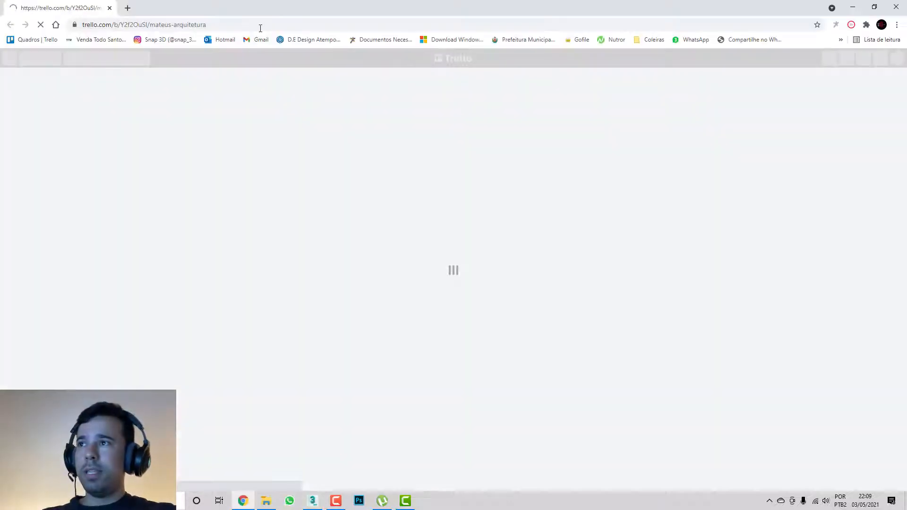
{"action": "left_click", "coordinate": [260, 24]}
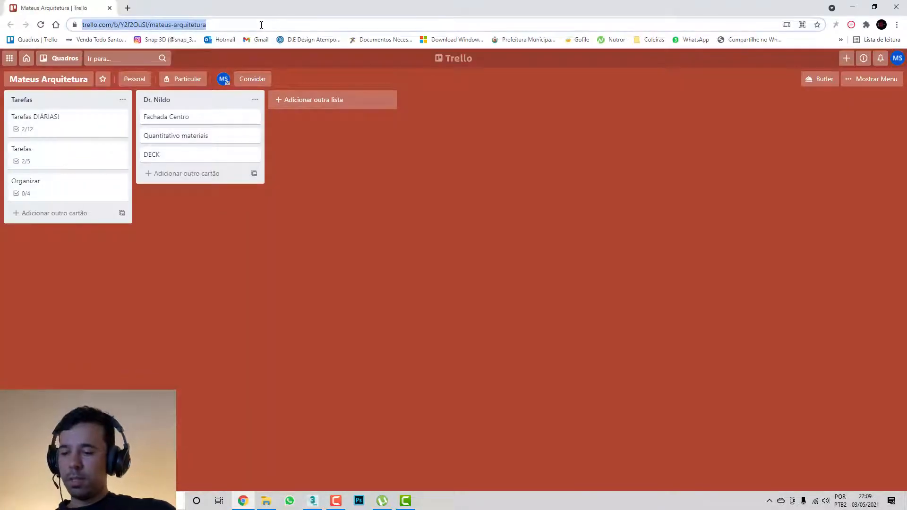
{"action": "type", "text": "pedr"}
{"action": "key", "text": "Return"}
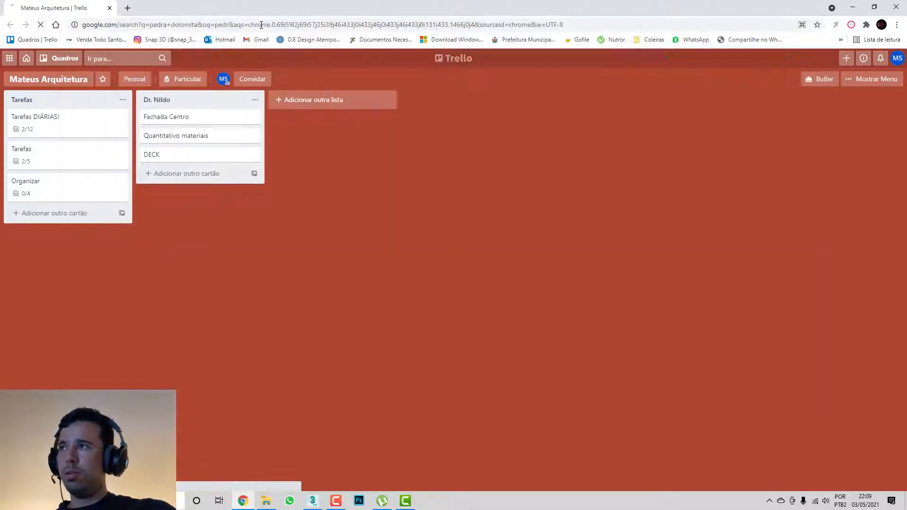
{"action": "left_click", "coordinate": [175, 98]}
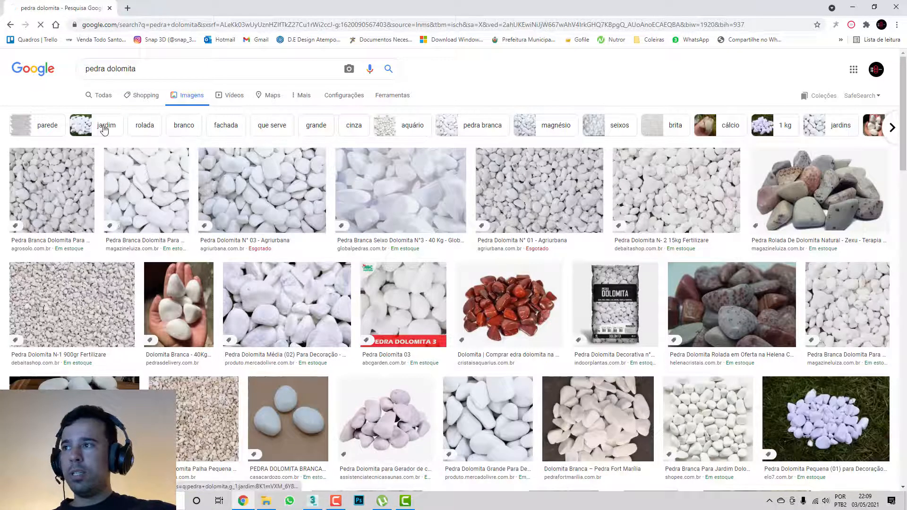
{"action": "left_click", "coordinate": [103, 127]}
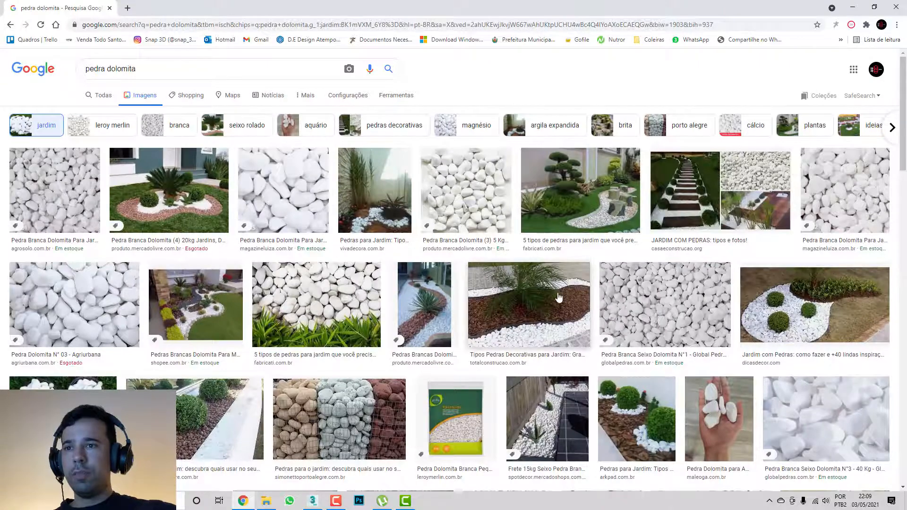
{"action": "left_click", "coordinate": [528, 304]}
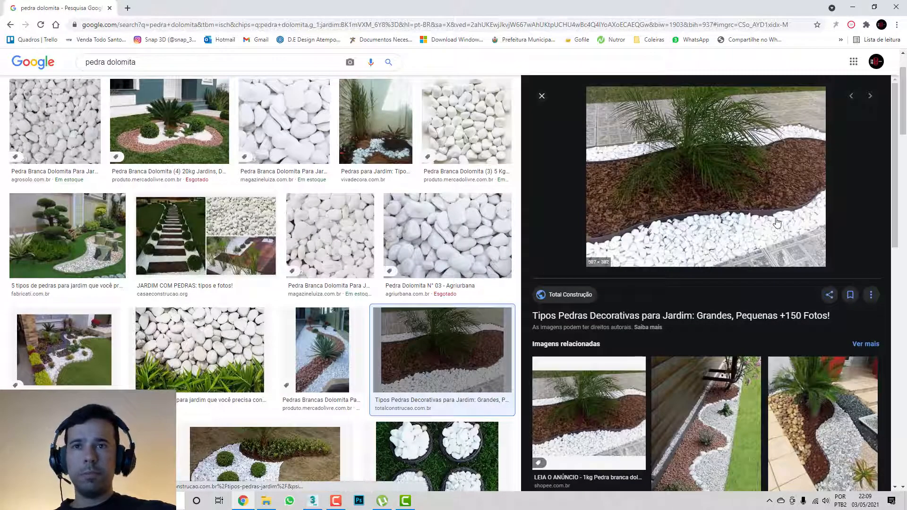
{"action": "left_click", "coordinate": [897, 7]}
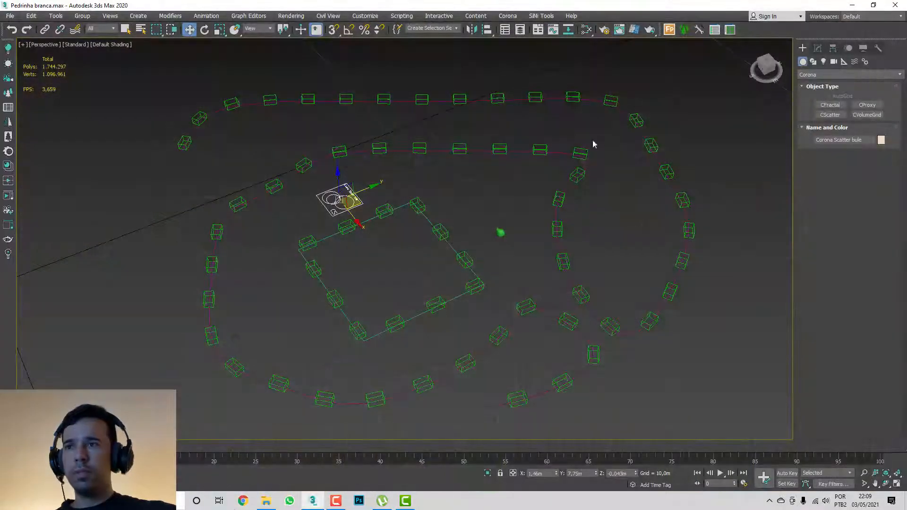
- Delete the existing Corona Scatter object from the scene
{"action": "middle_click_drag", "start_coordinate": [514, 207], "coordinate": [538, 198]}
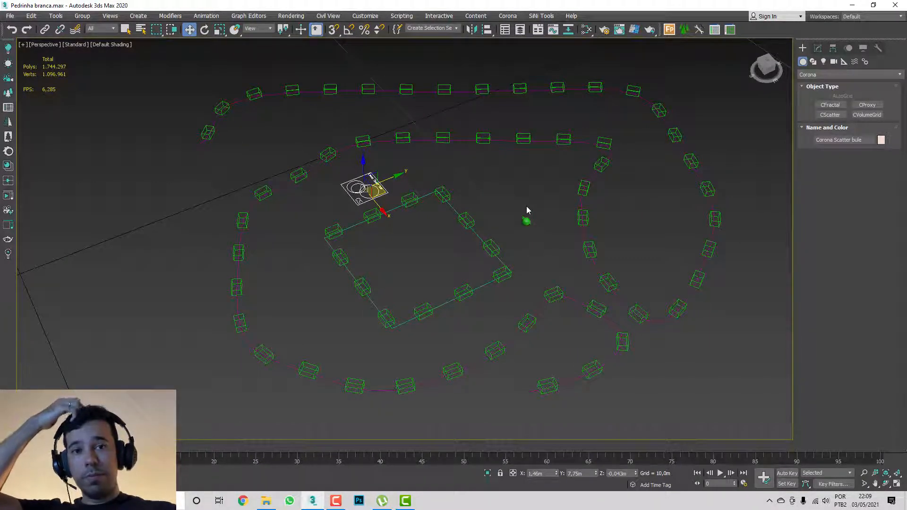
{"action": "middle_click_drag", "start_coordinate": [434, 218], "coordinate": [435, 218]}
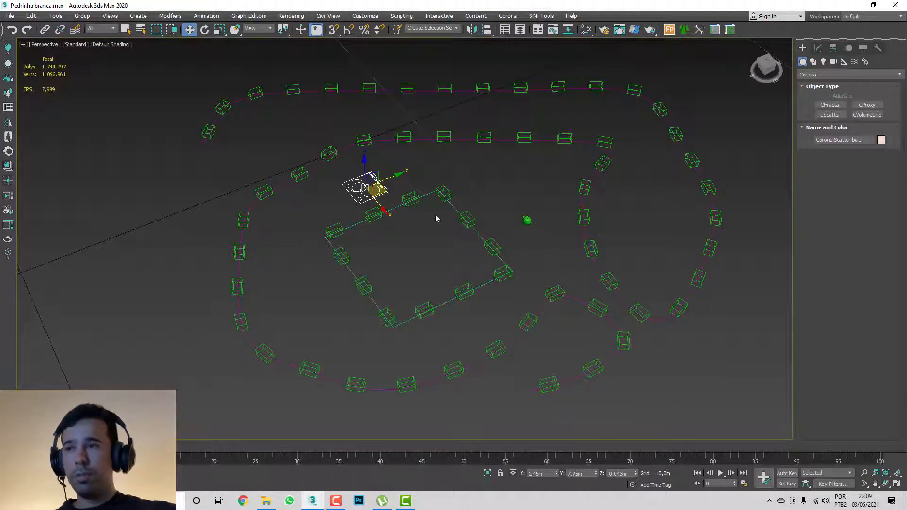
{"action": "scroll", "coordinate": [407, 231], "scroll_direction": "up", "scroll_amount": 4}
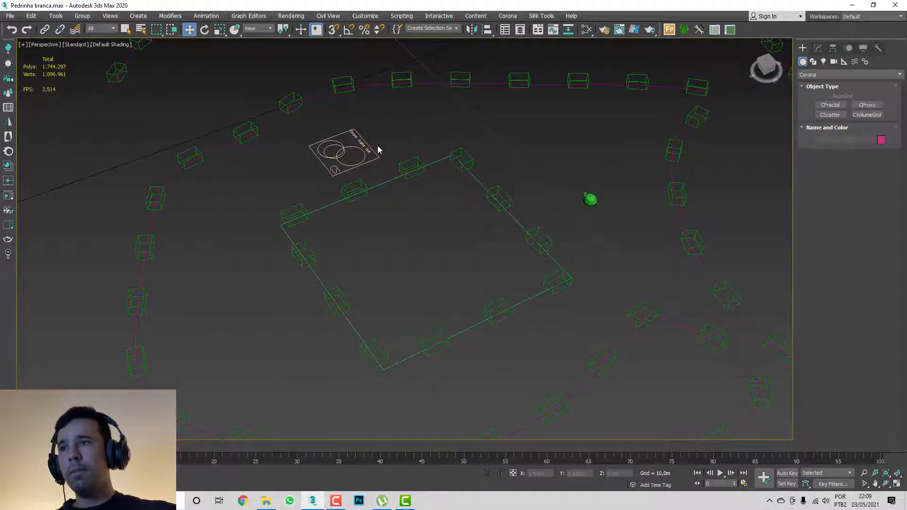
{"action": "key", "text": "Delete"}
{"action": "middle_click_drag", "start_coordinate": [392, 157], "coordinate": [387, 184]}
- Examine the teapot, the curved line and the square outline that make up the scene
{"action": "left_click", "coordinate": [618, 194]}
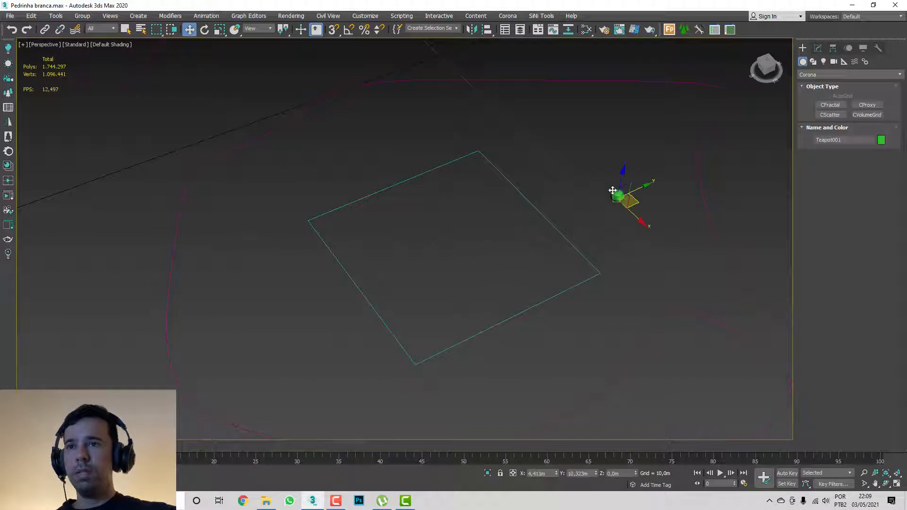
{"action": "mouse_move", "coordinate": [614, 203]}
{"action": "middle_mouse_down", "text": "alt"}
{"action": "mouse_move", "coordinate": [606, 221]}
{"action": "mouse_move", "coordinate": [618, 211]}
{"action": "middle_mouse_up", "text": "alt"}
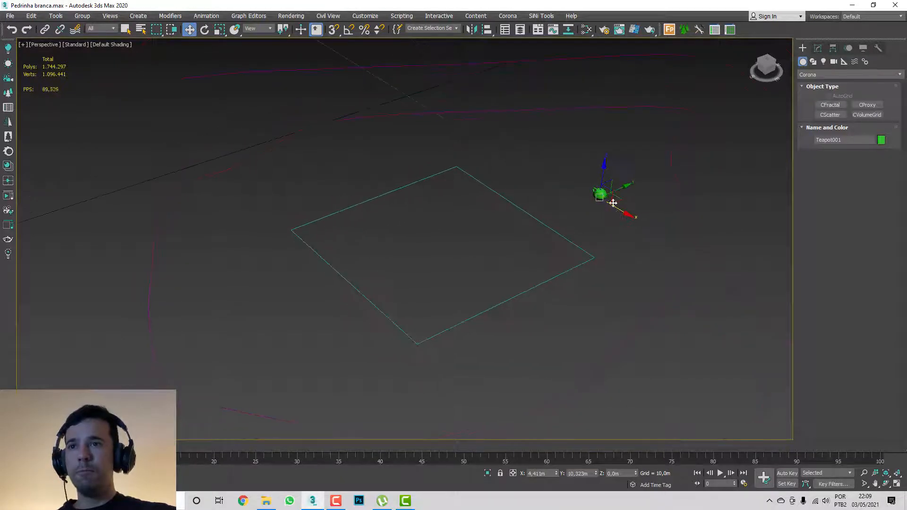
{"action": "left_click", "coordinate": [604, 111]}
{"action": "scroll", "coordinate": [607, 114], "scroll_direction": "down", "scroll_amount": 3}
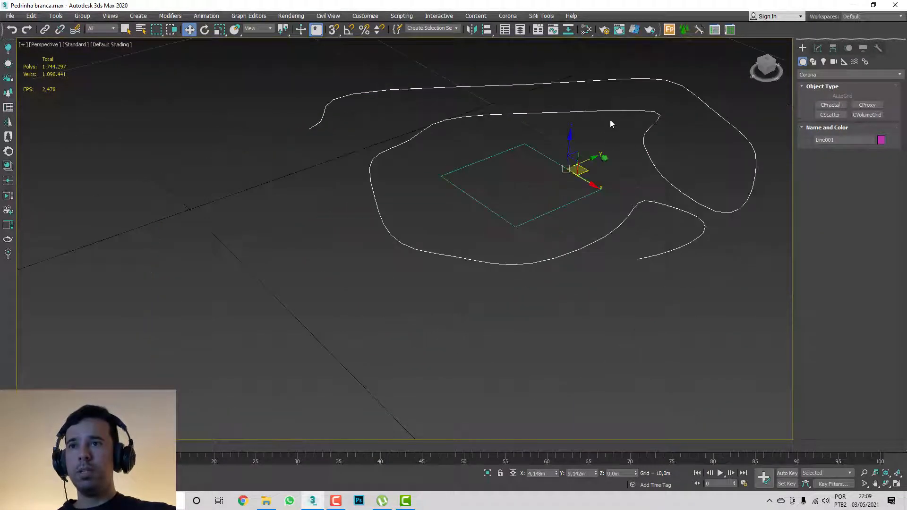
{"action": "middle_click_drag", "start_coordinate": [610, 122], "coordinate": [591, 245], "text": "alt"}
{"action": "left_click", "coordinate": [433, 163]}
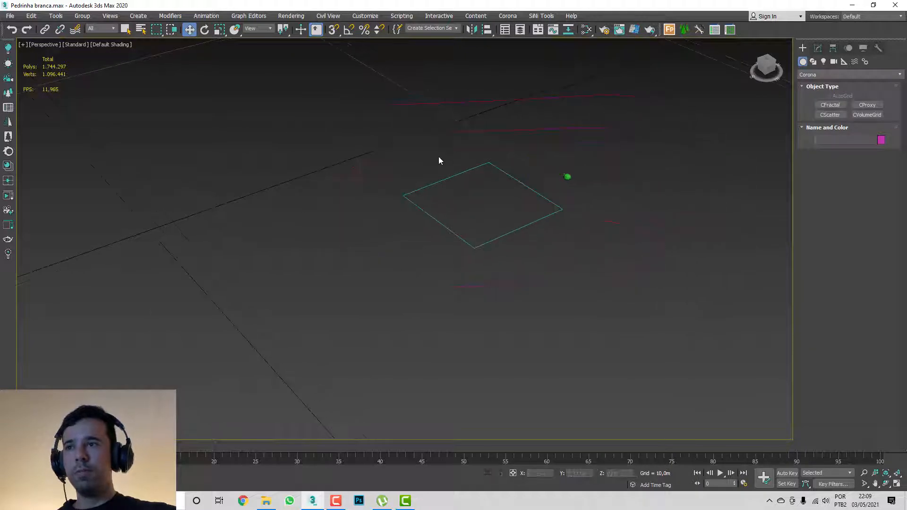
{"action": "scroll", "coordinate": [484, 185], "scroll_direction": "up", "scroll_amount": 2}
{"action": "middle_click_drag", "start_coordinate": [484, 186], "coordinate": [409, 175], "text": "alt"}
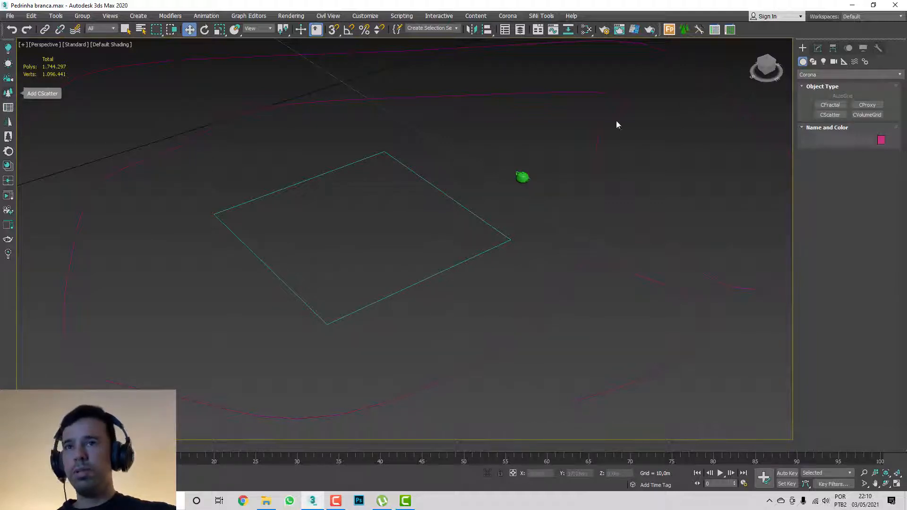
{"action": "left_click", "coordinate": [808, 75]}
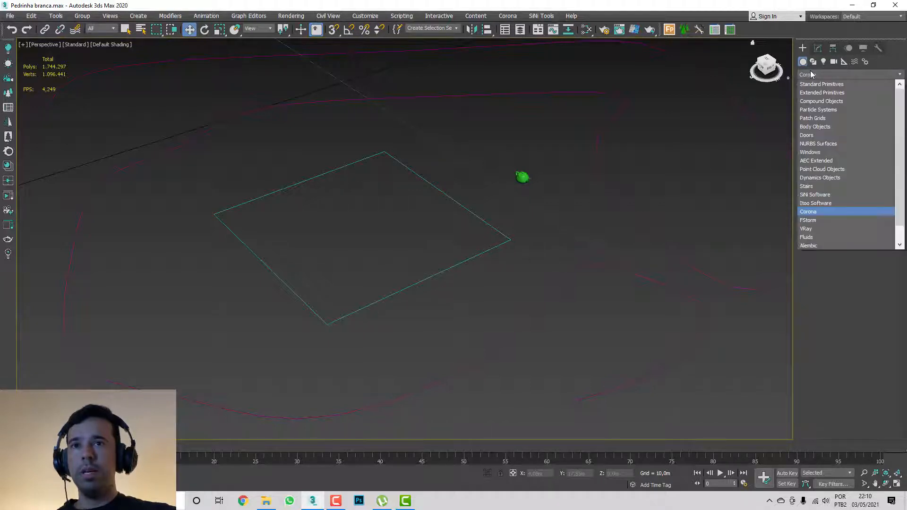
{"action": "left_click", "coordinate": [816, 212]}
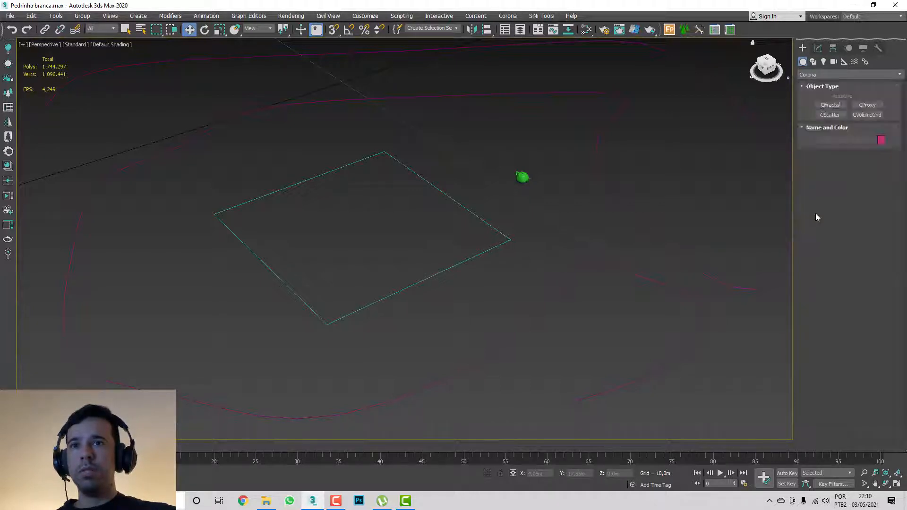
{"action": "left_click", "coordinate": [826, 116]}
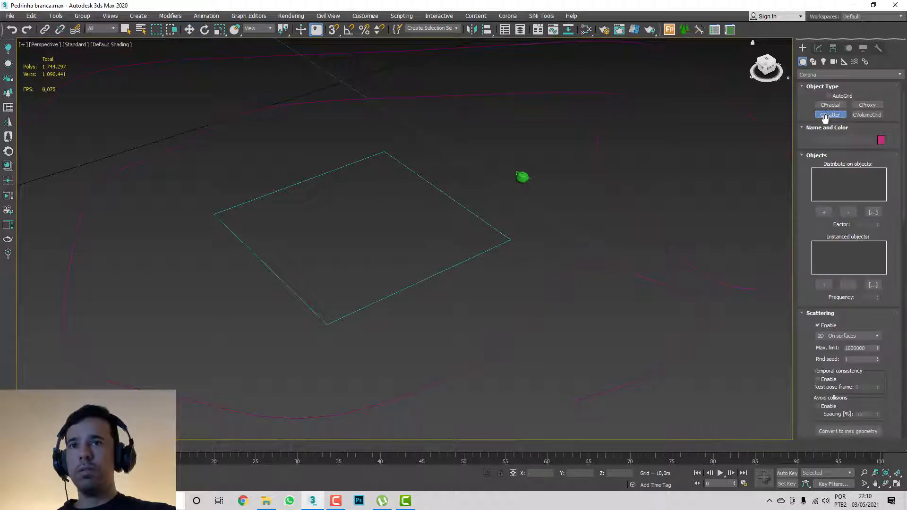
{"action": "middle_click_drag", "start_coordinate": [331, 227], "coordinate": [339, 239]}
{"action": "left_click", "coordinate": [242, 258]}
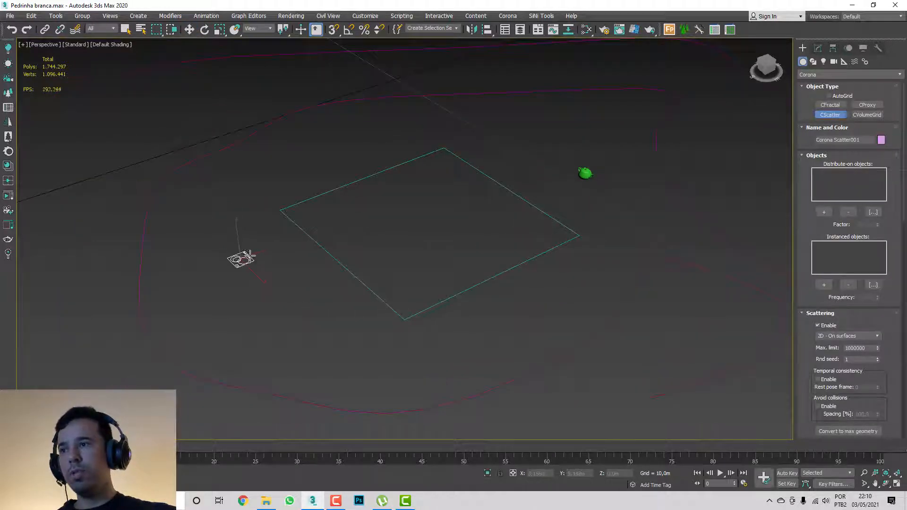
{"action": "left_click_drag", "start_coordinate": [250, 255], "coordinate": [290, 241]}
{"action": "key", "text": "w"}
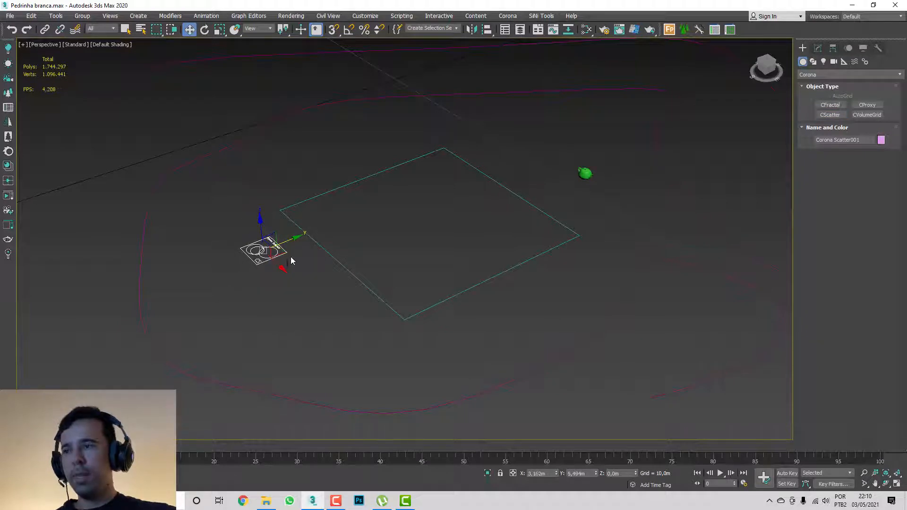
{"action": "key", "text": "Delete"}
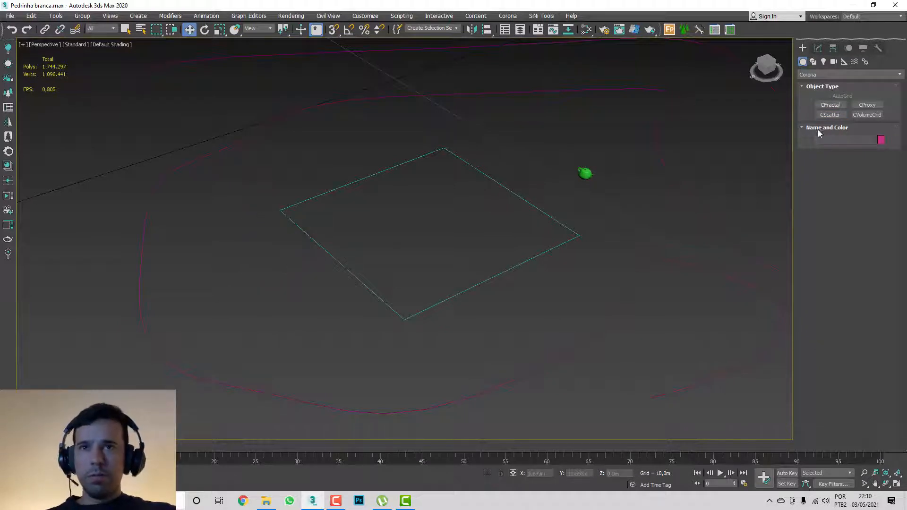
- Create a CScatter object just outside the square outline, near its left corner
{"action": "left_click", "coordinate": [830, 113]}
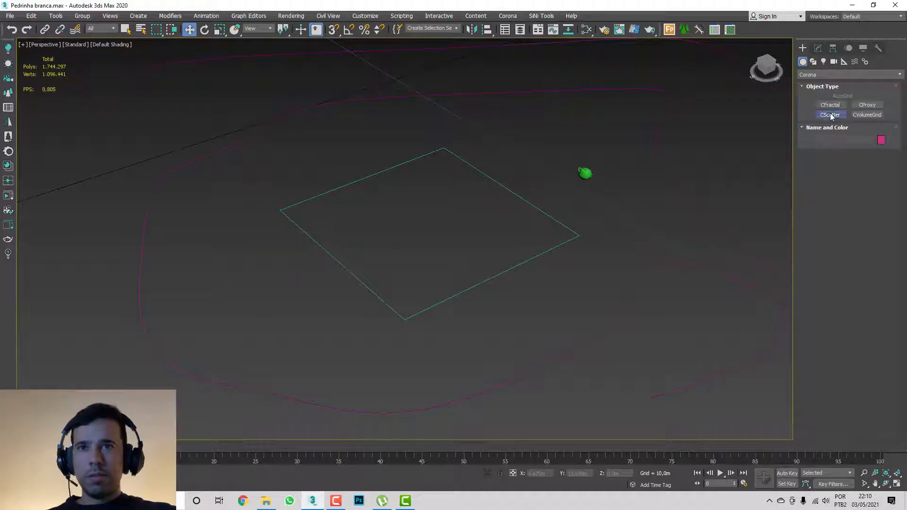
{"action": "left_click", "coordinate": [268, 256]}
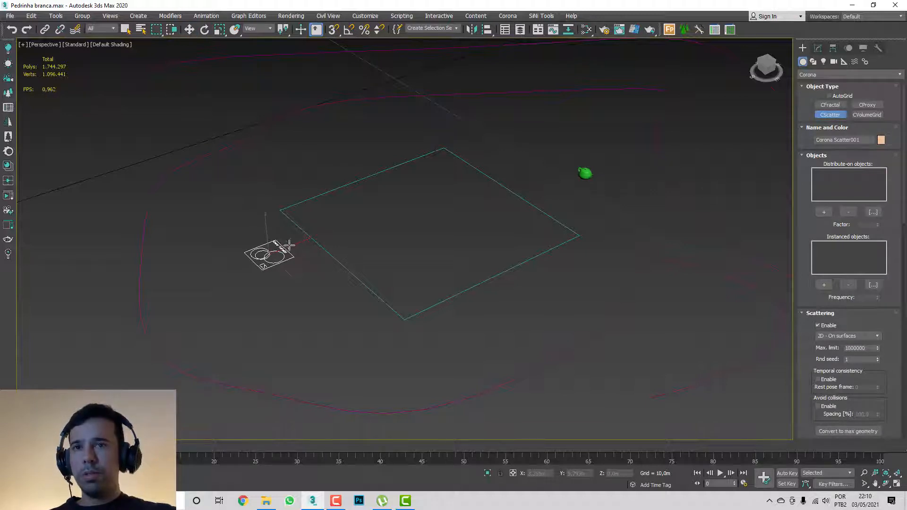
{"action": "key", "text": "w"}
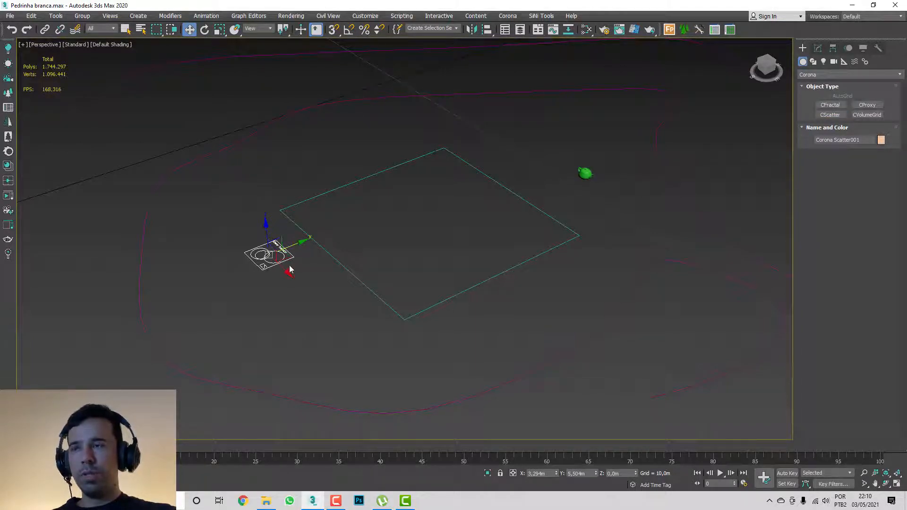
- Show the new Corona Scatter object's modify settings and collapse all of its parameter sections
{"action": "left_click", "coordinate": [818, 49]}
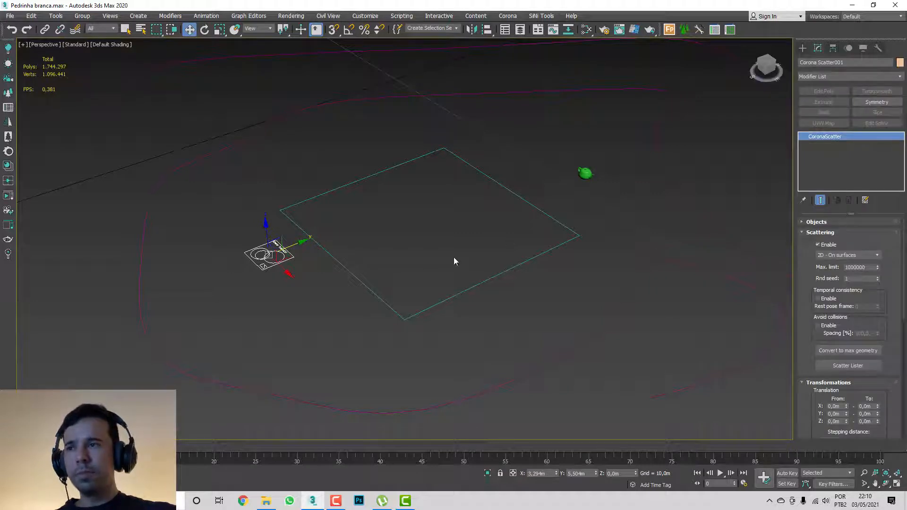
{"action": "middle_click_drag", "start_coordinate": [455, 261], "coordinate": [312, 292]}
{"action": "left_click", "coordinate": [813, 233]}
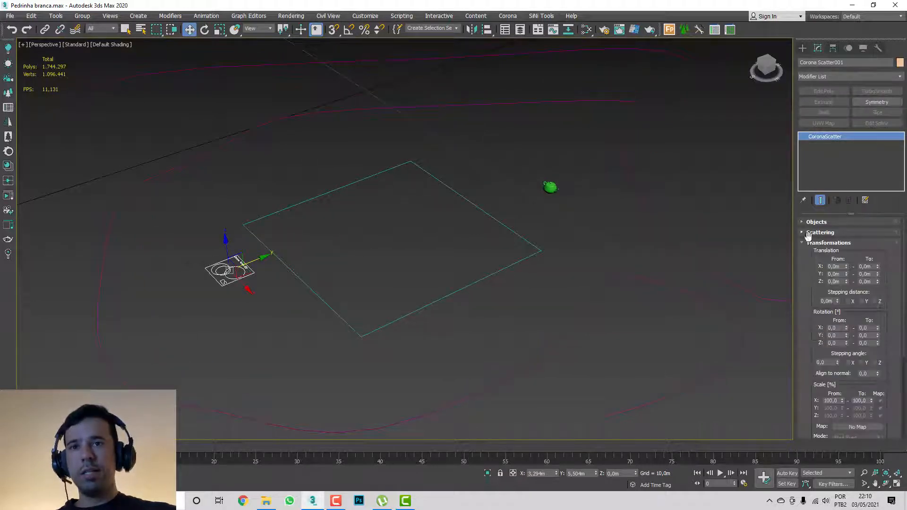
{"action": "right_click", "coordinate": [817, 225]}
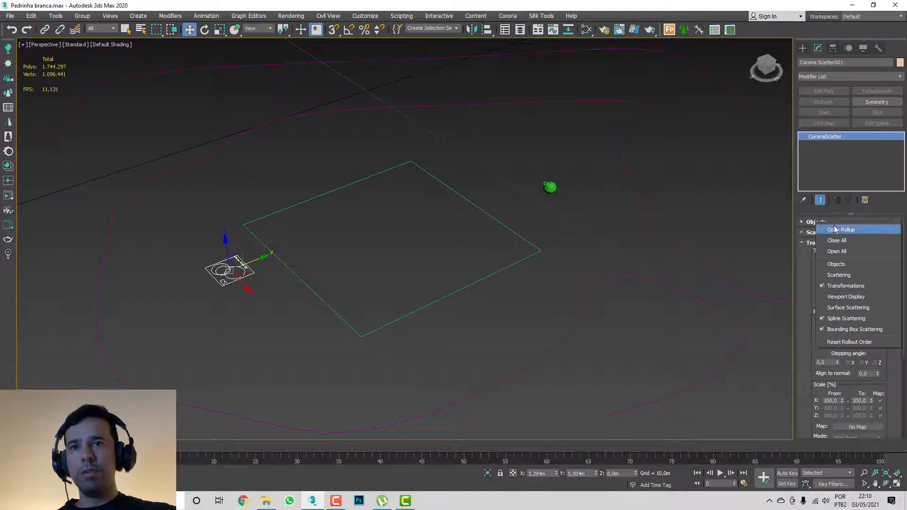
{"action": "left_click", "coordinate": [834, 240]}
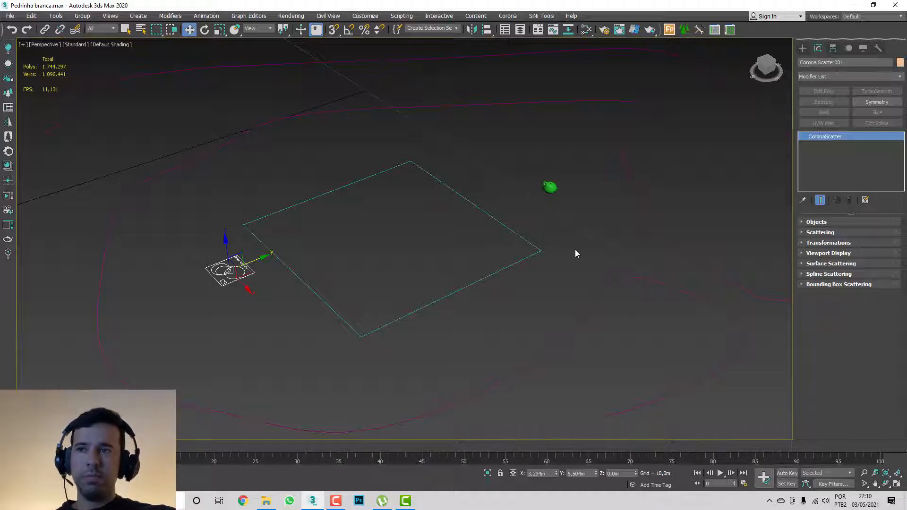
- Reselect the Corona Scatter object and expand its Objects settings
{"action": "middle_click_drag", "start_coordinate": [369, 248], "coordinate": [365, 254]}
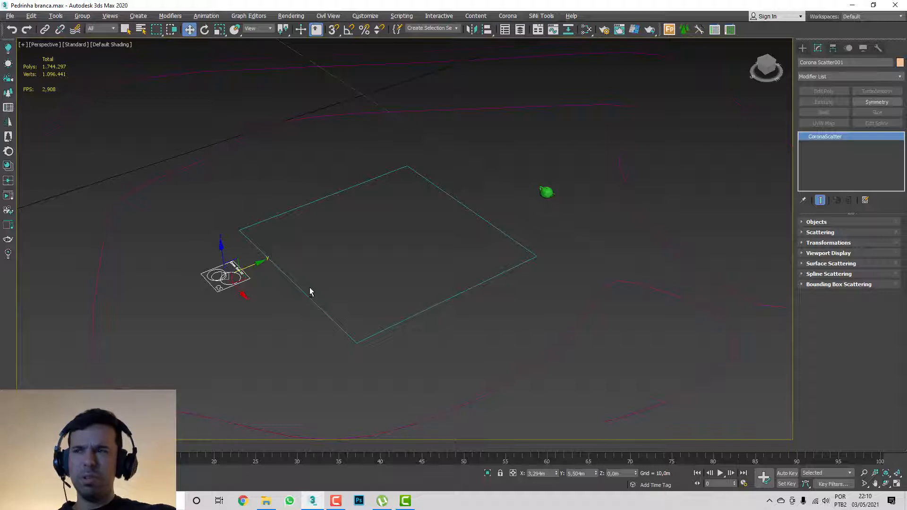
{"action": "left_click", "coordinate": [333, 234]}
{"action": "left_click", "coordinate": [232, 273]}
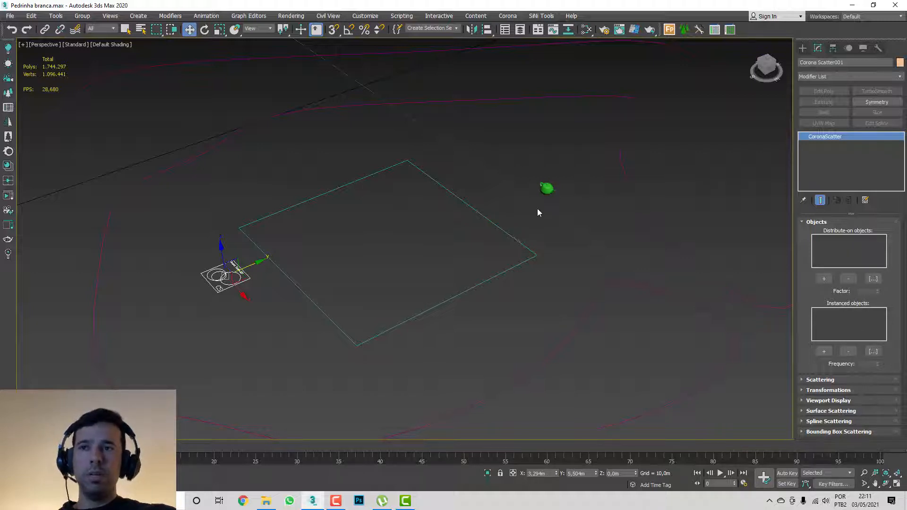
- Assign the square outline as the scatter's distribute-on object and the teapot as its instanced object
{"action": "left_click", "coordinate": [824, 279]}
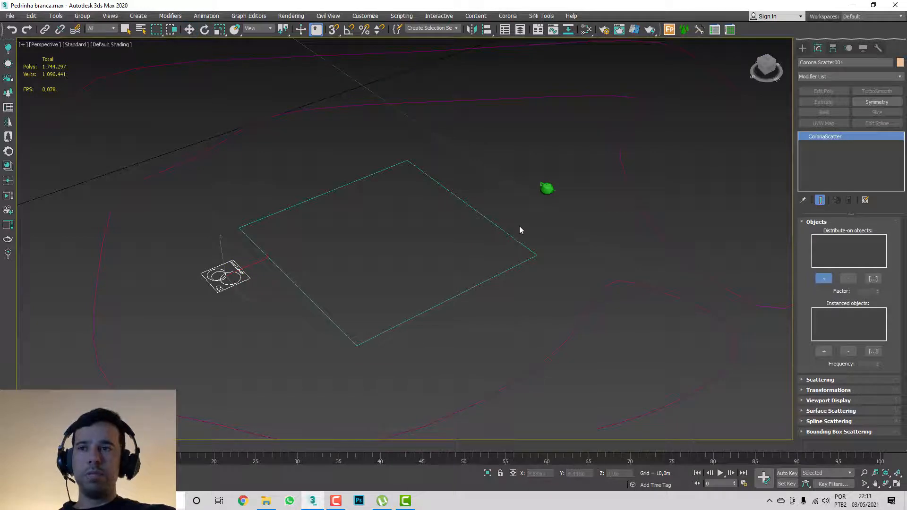
{"action": "left_click", "coordinate": [501, 228]}
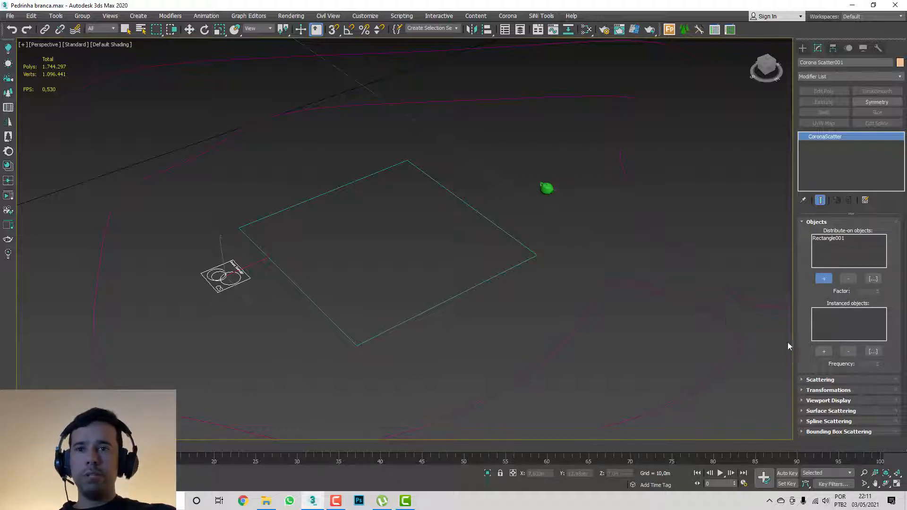
{"action": "left_click", "coordinate": [818, 350]}
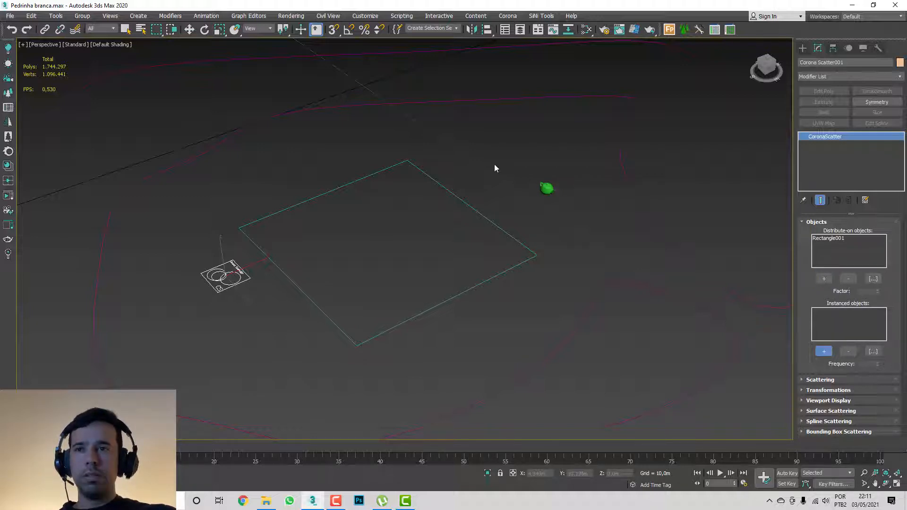
{"action": "left_click", "coordinate": [545, 189]}
{"action": "middle_click_drag", "start_coordinate": [523, 214], "coordinate": [518, 203]}
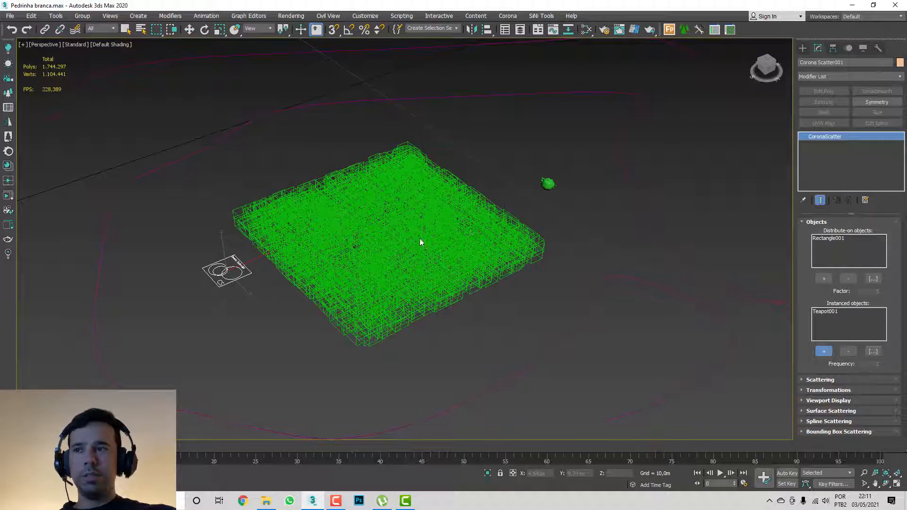
{"action": "scroll", "coordinate": [415, 241], "scroll_direction": "up", "scroll_amount": 2}
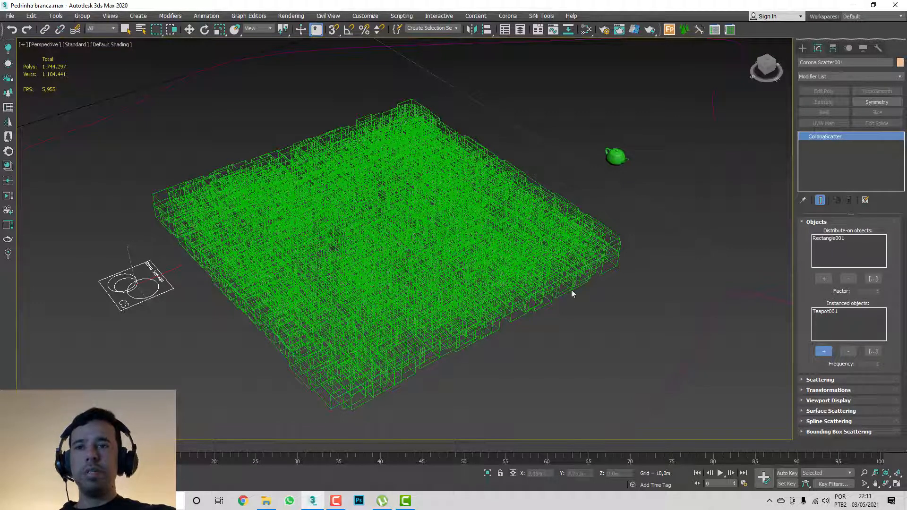
- Look through the scene objects available for instancing in the Exclude/Include dialog and leave the selection as it is
{"action": "left_click", "coordinate": [827, 313]}
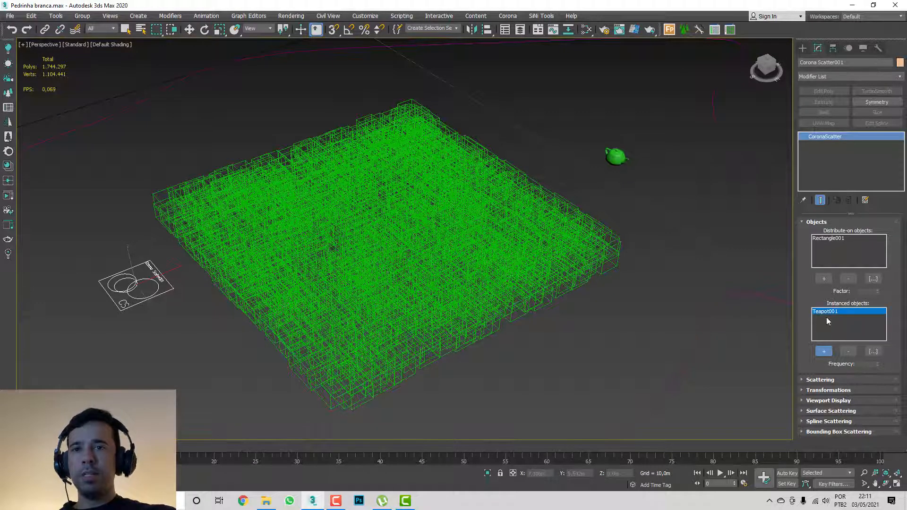
{"action": "left_click", "coordinate": [872, 352]}
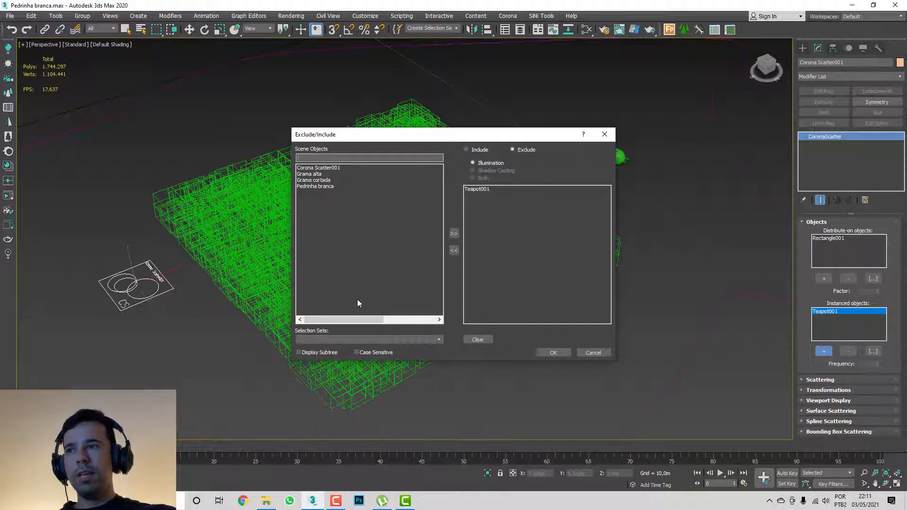
{"action": "left_click", "coordinate": [595, 354]}
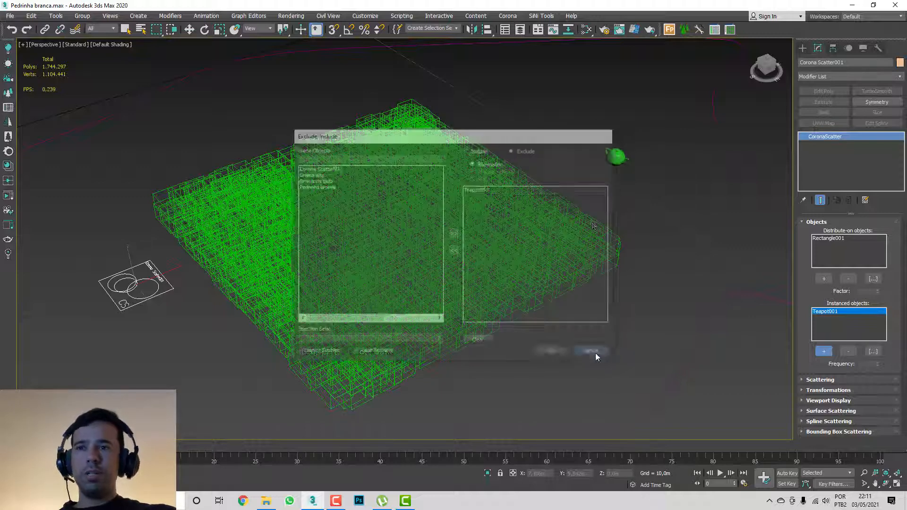
- Create a small sphere beside the teapot, about the teapot's size
{"action": "middle_click_drag", "start_coordinate": [582, 180], "coordinate": [575, 165]}
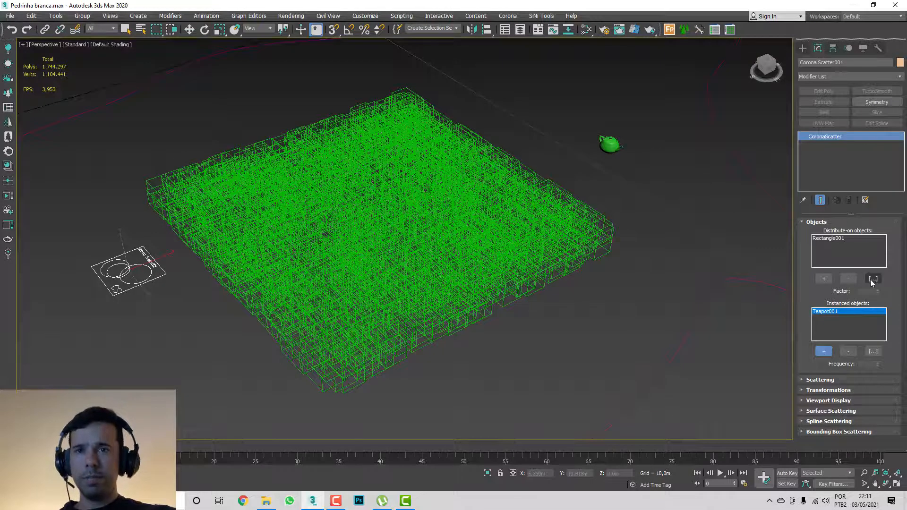
{"action": "right_click", "coordinate": [649, 153]}
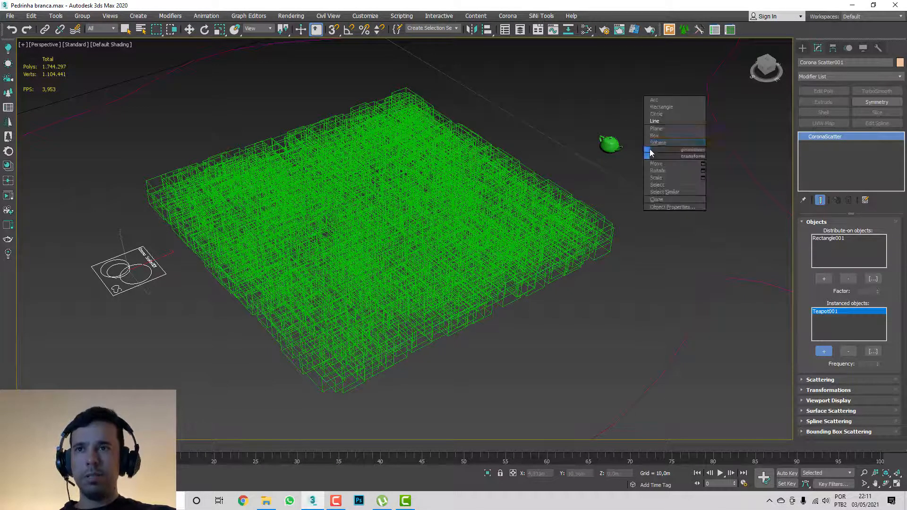
{"action": "left_click", "coordinate": [658, 143]}
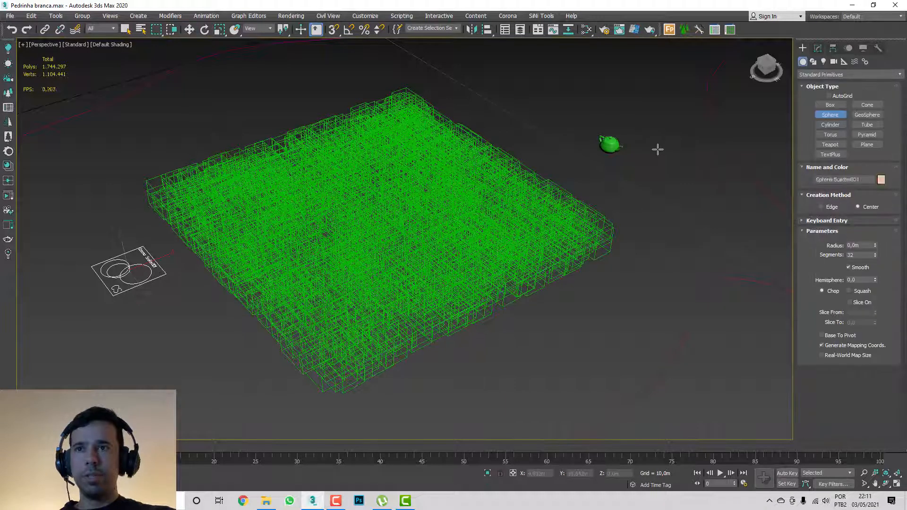
{"action": "left_click_drag", "start_coordinate": [657, 148], "coordinate": [669, 150]}
{"action": "key", "text": "w"}
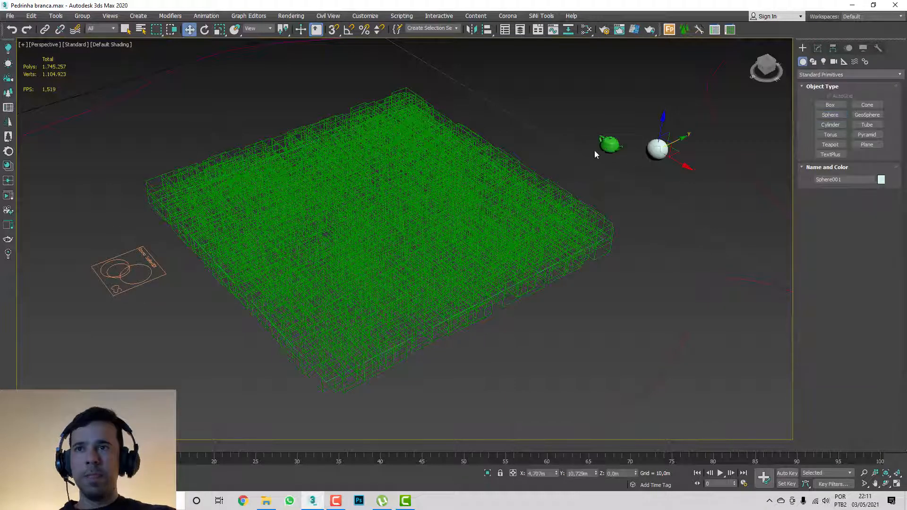
- Reselect the Corona Scatter object and add the white sphere to its instanced objects
{"action": "left_click", "coordinate": [567, 203]}
{"action": "left_click", "coordinate": [818, 48]}
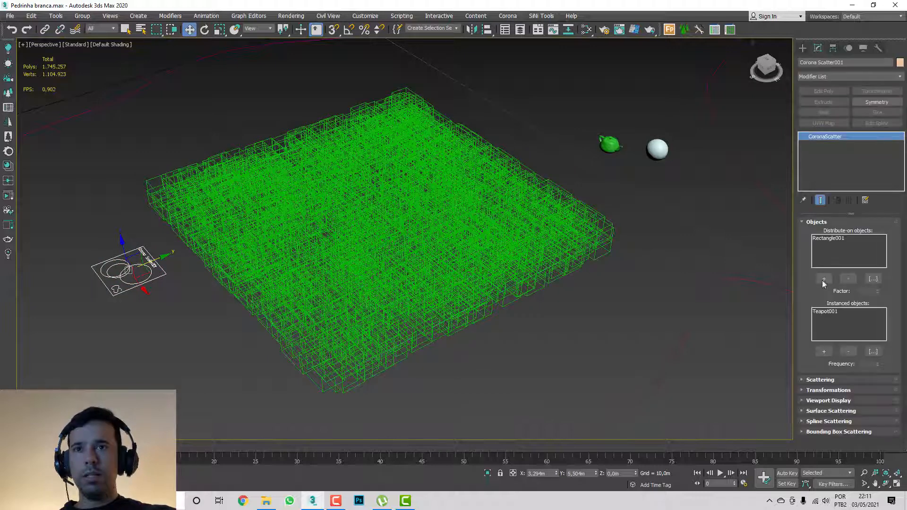
{"action": "left_click", "coordinate": [824, 351]}
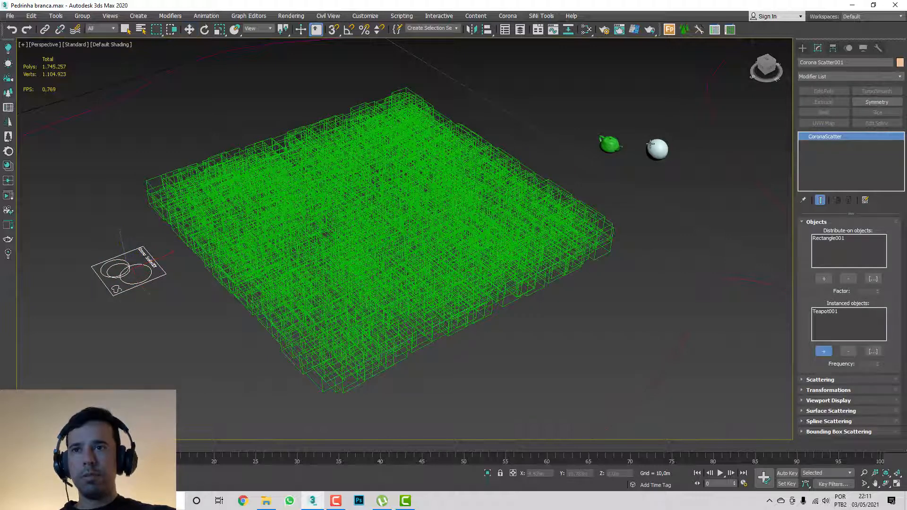
{"action": "left_click", "coordinate": [652, 145]}
{"action": "right_click", "coordinate": [664, 214]}
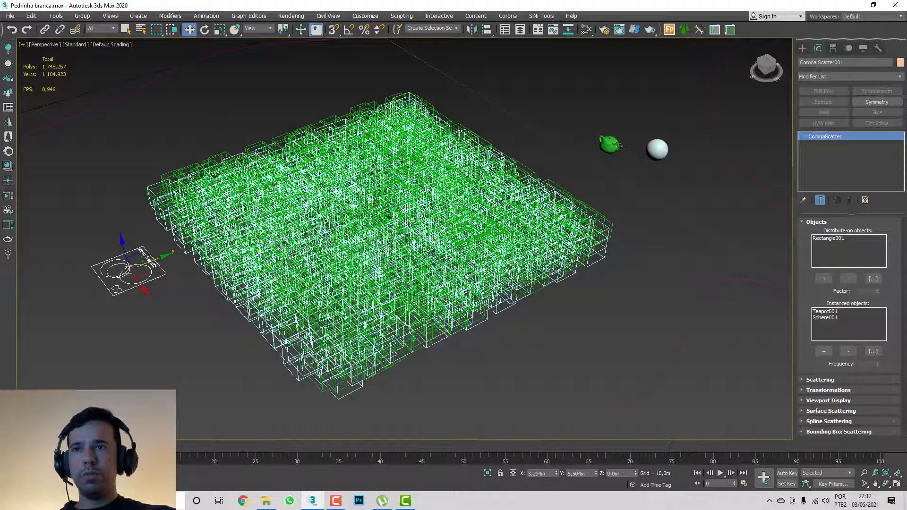
- Set the teapot's frequency to 0,1 among the instanced objects and compare it with the sphere's frequency
{"action": "left_click", "coordinate": [826, 318]}
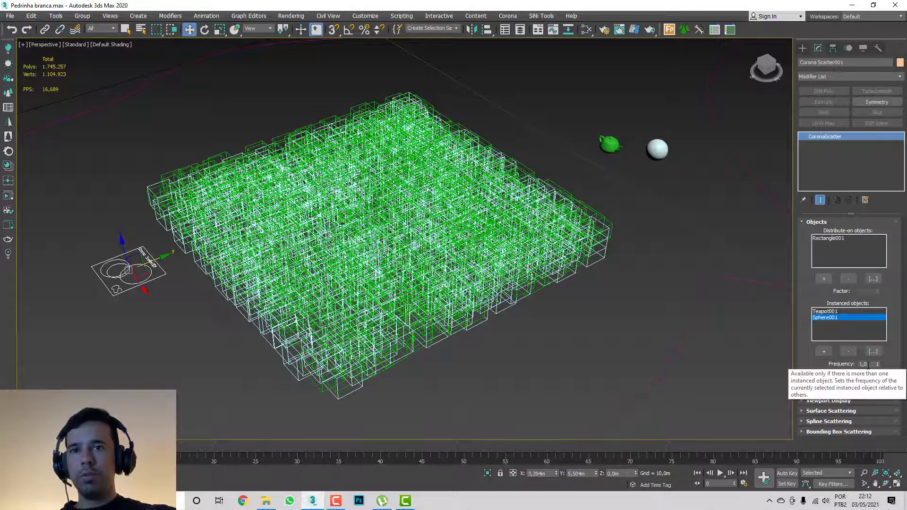
{"action": "left_click", "coordinate": [830, 313]}
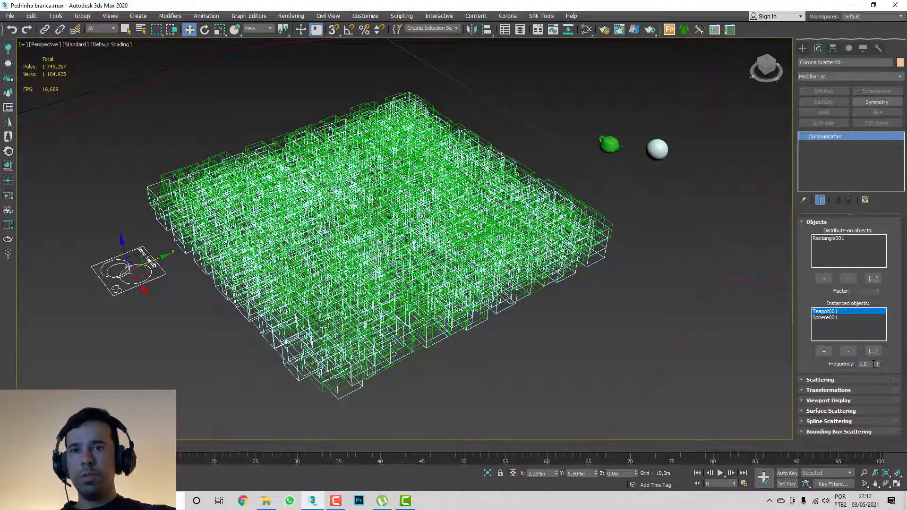
{"action": "double_click", "coordinate": [873, 363]}
{"action": "type", "text": "0,1"}
{"action": "key", "text": "Return"}
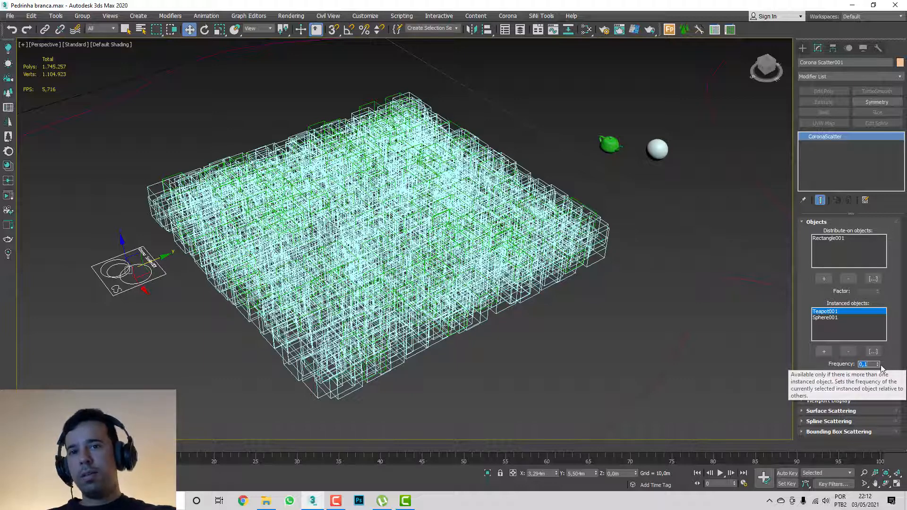
{"action": "left_click", "coordinate": [832, 319]}
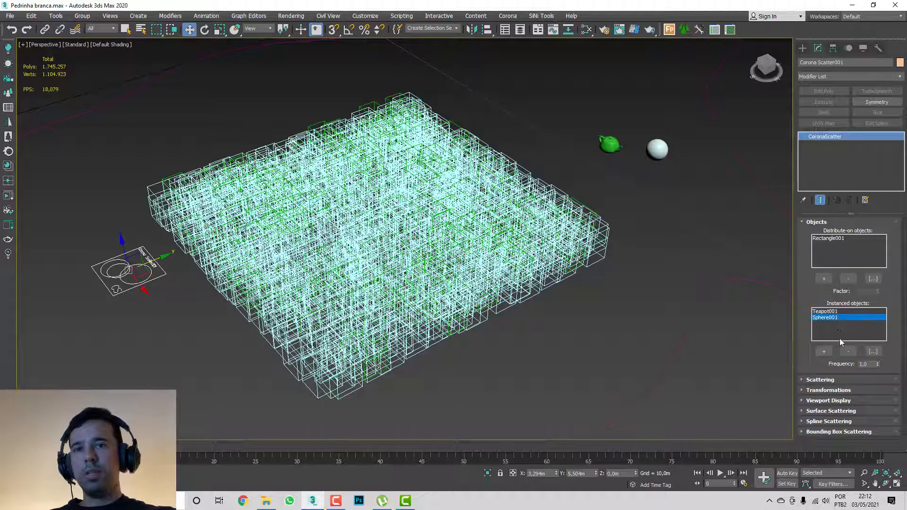
{"action": "left_click", "coordinate": [828, 313]}
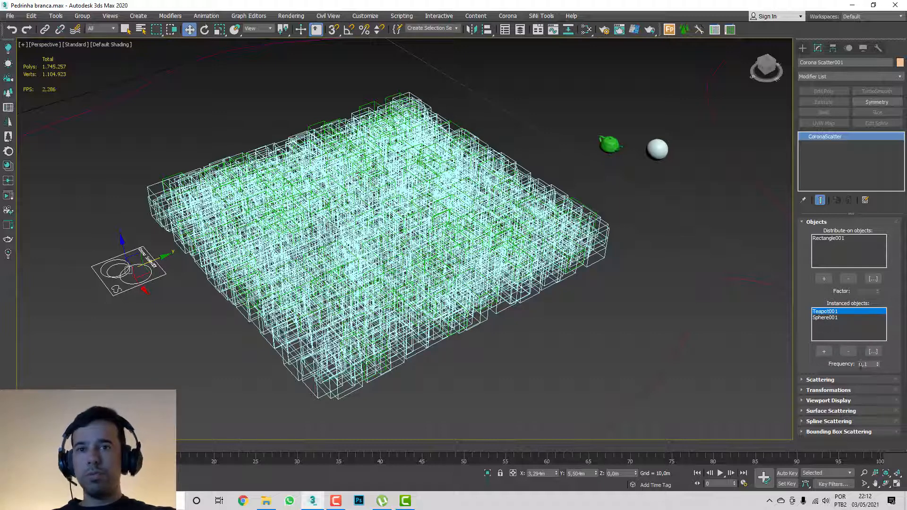
- Remove the sphere from the scatter's instanced objects and highlight the remaining teapot entry
{"action": "left_click", "coordinate": [831, 318]}
{"action": "left_click", "coordinate": [849, 351]}
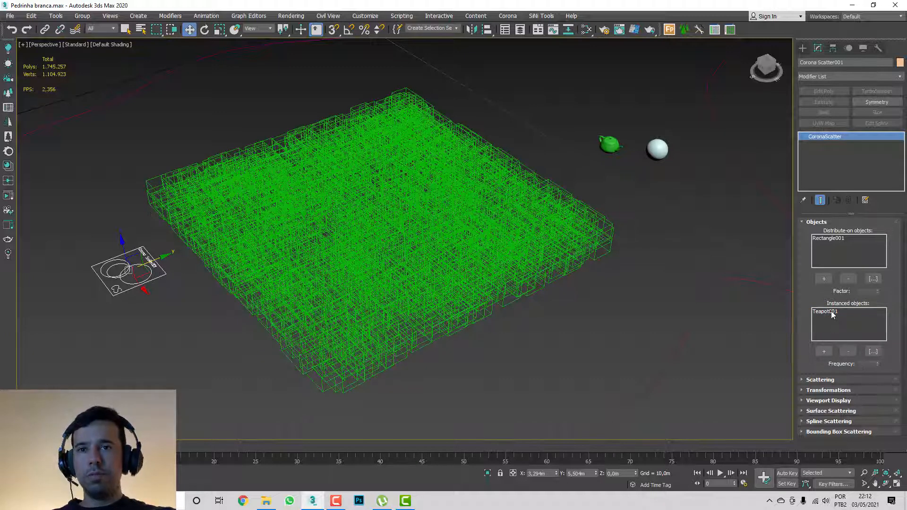
{"action": "left_click", "coordinate": [832, 314]}
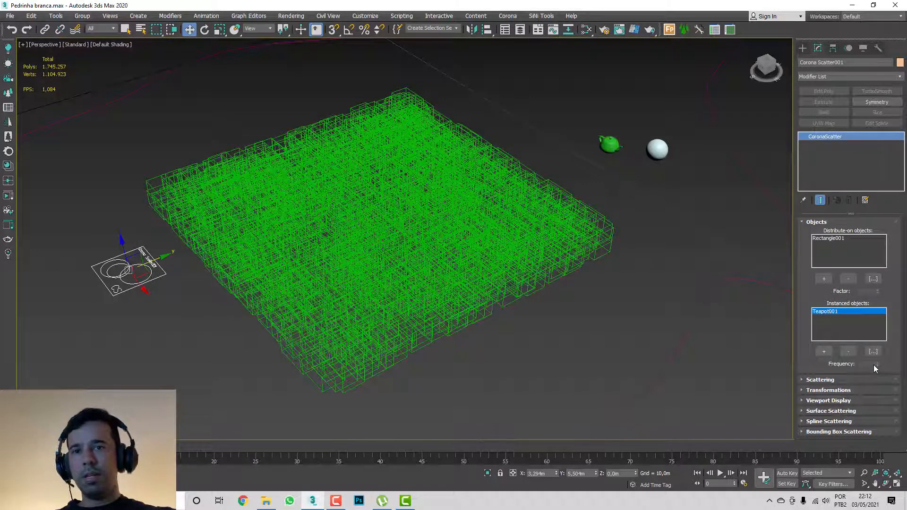
- Collapse the Objects settings, expand the Scattering settings, and toggle scattering off and back on
{"action": "left_click", "coordinate": [802, 222]}
{"action": "left_click", "coordinate": [806, 232]}
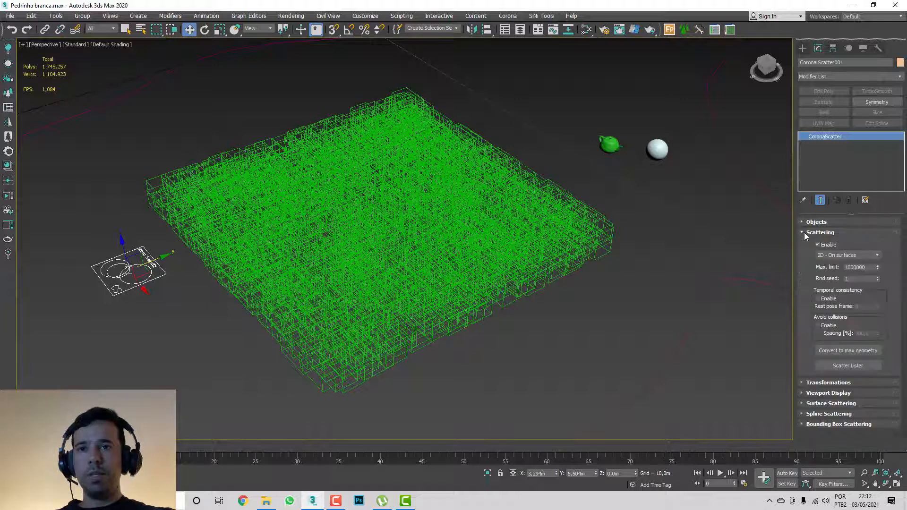
{"action": "left_click", "coordinate": [818, 244]}
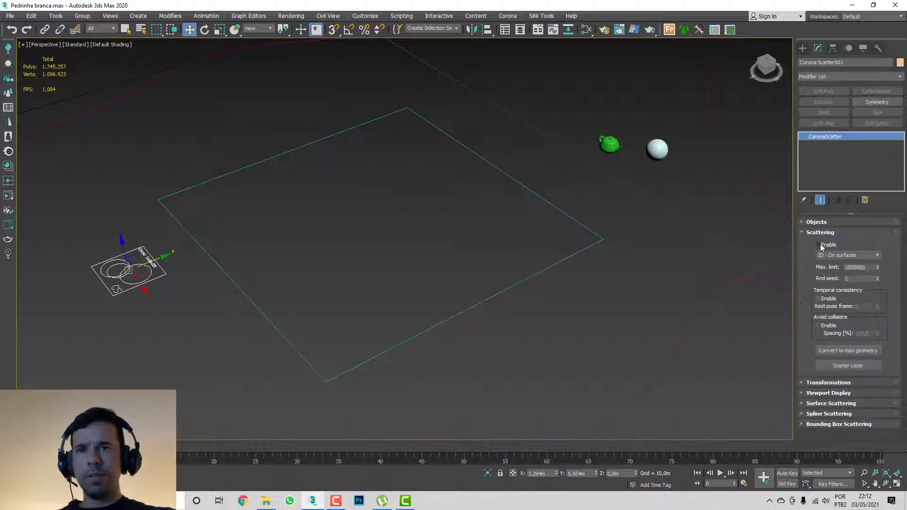
{"action": "left_click", "coordinate": [827, 245]}
{"action": "left_click", "coordinate": [829, 245]}
{"action": "left_click", "coordinate": [830, 245]}
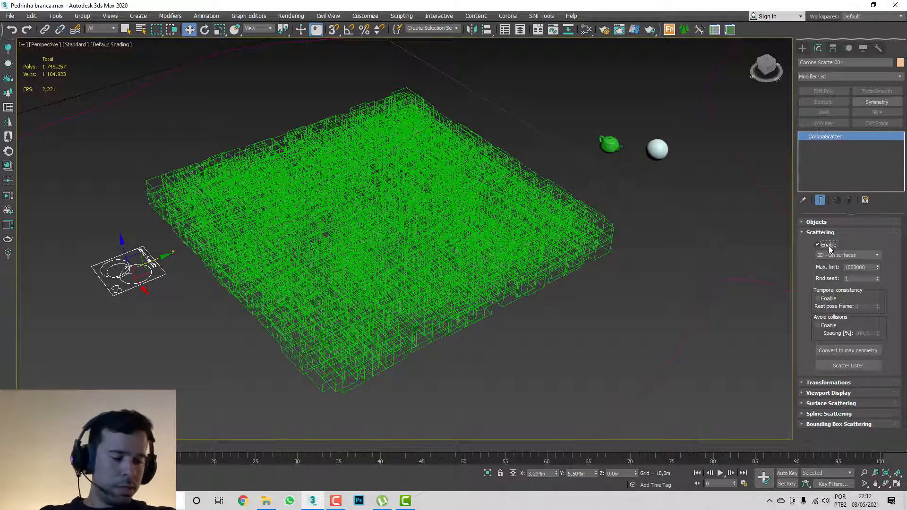
- Try the scattering modes 1D - On splines, 2D - On surfaces and 3D - In bounding box in turn
{"action": "left_click", "coordinate": [829, 255]}
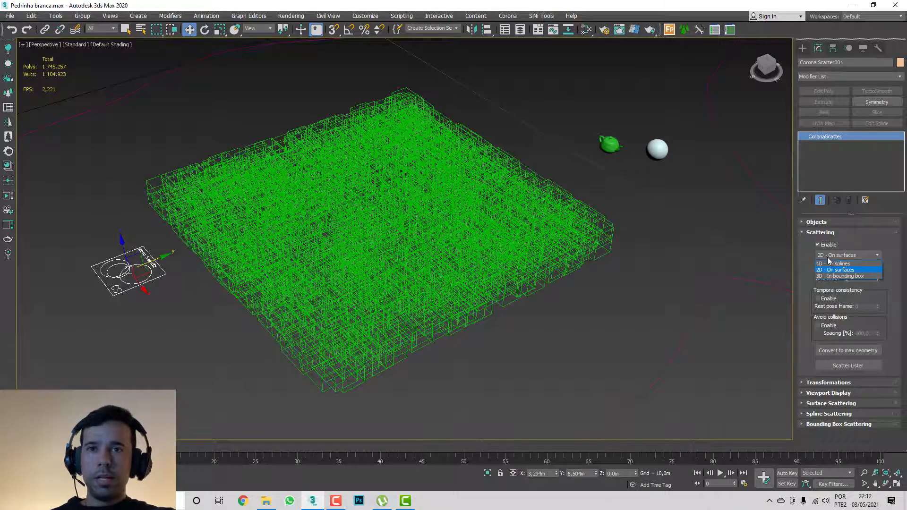
{"action": "left_click", "coordinate": [831, 264]}
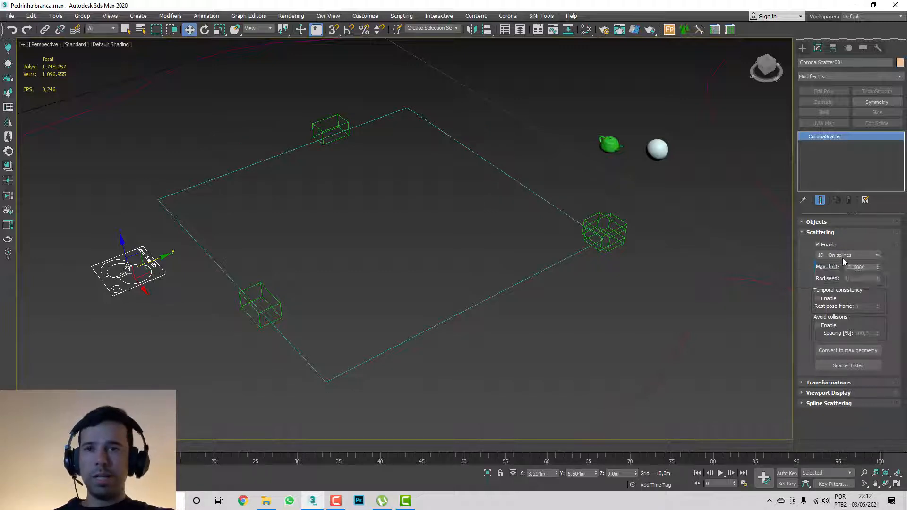
{"action": "left_click", "coordinate": [843, 258]}
{"action": "left_click", "coordinate": [841, 270]}
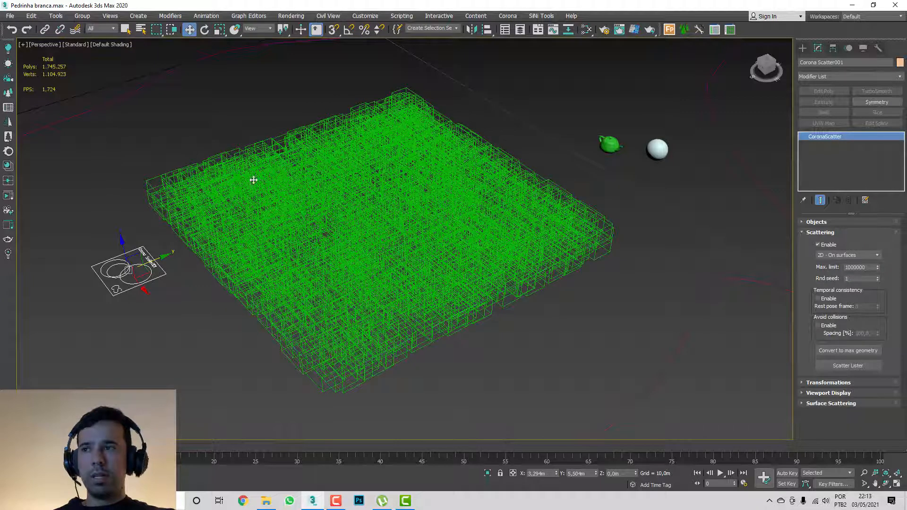
{"action": "left_click", "coordinate": [835, 258]}
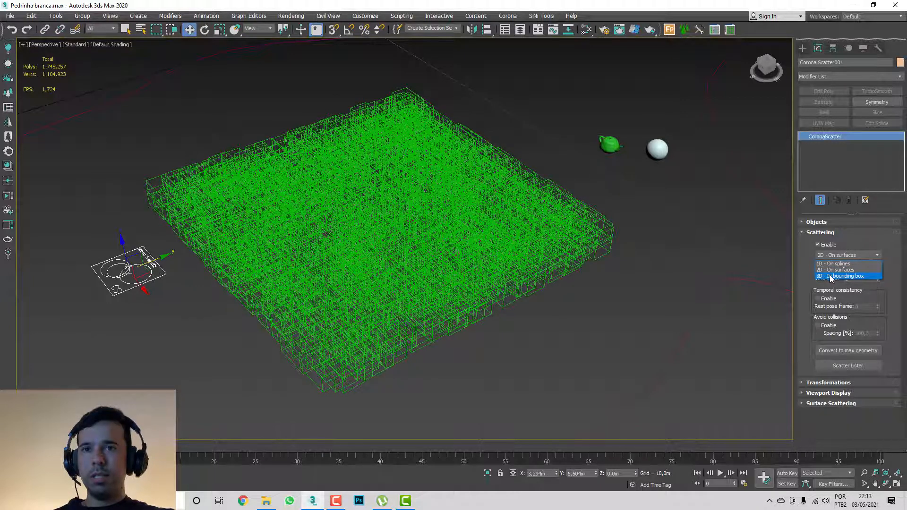
{"action": "left_click", "coordinate": [831, 276]}
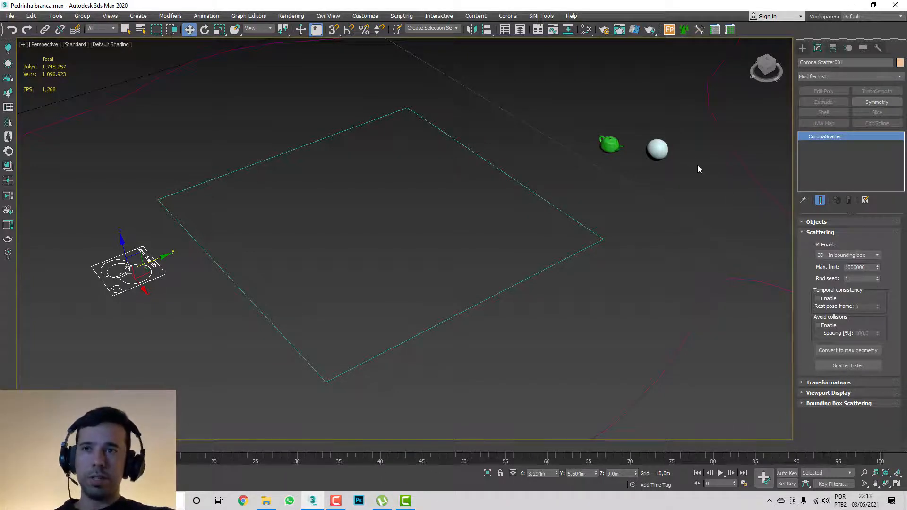
- Delete the white sphere and set the Corona Scatter object's scattering mode to 2D - On surfaces
{"action": "left_click", "coordinate": [655, 157]}
{"action": "key", "text": "Delete"}
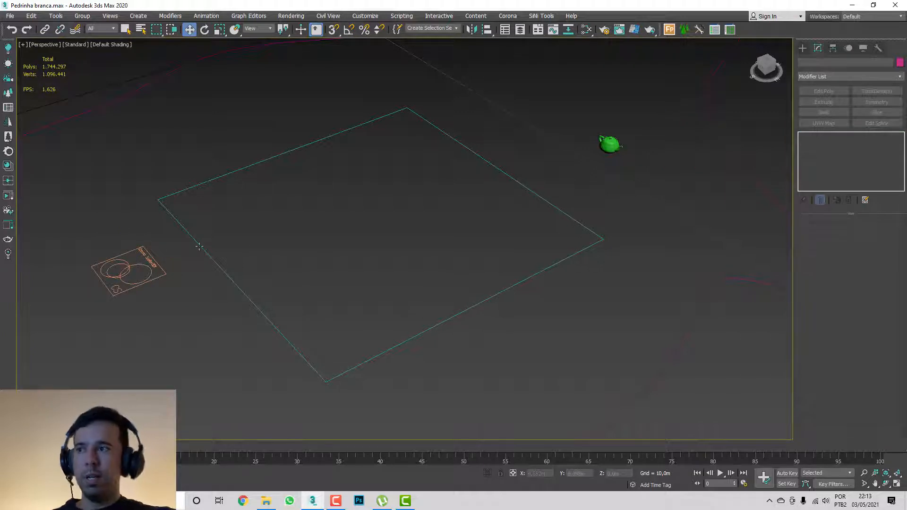
{"action": "left_click", "coordinate": [163, 252]}
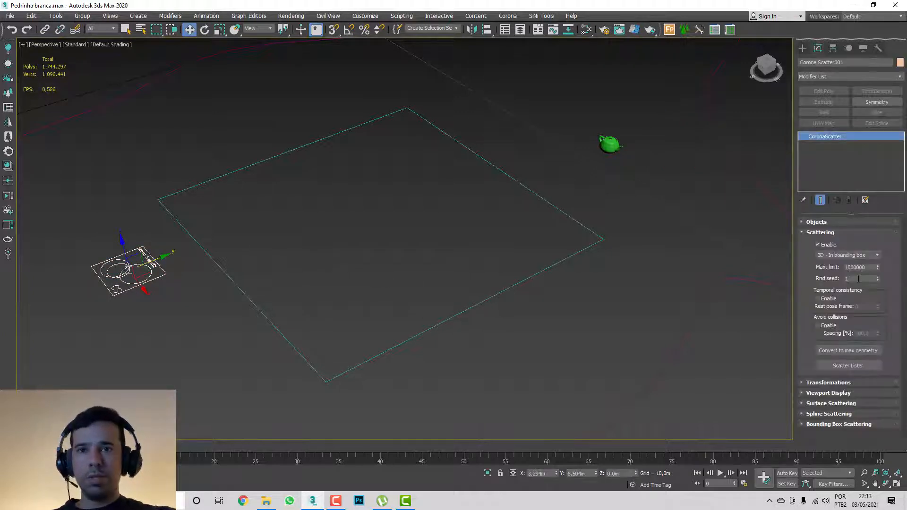
{"action": "left_click", "coordinate": [834, 260]}
{"action": "left_click", "coordinate": [828, 274]}
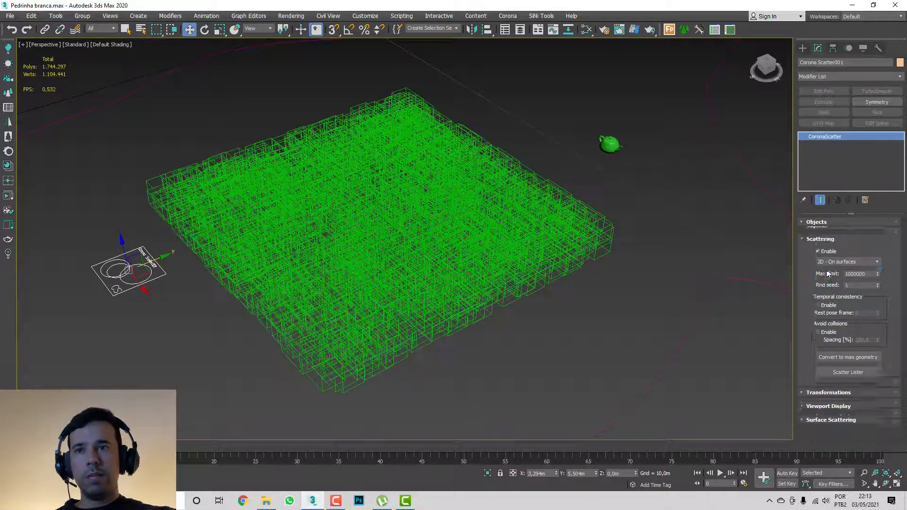
- Create a large, roughly cubic box beside the scattered square, at the teapot's location
{"action": "left_click", "coordinate": [658, 191]}
{"action": "right_click", "coordinate": [716, 181]}
{"action": "left_click", "coordinate": [665, 164]}
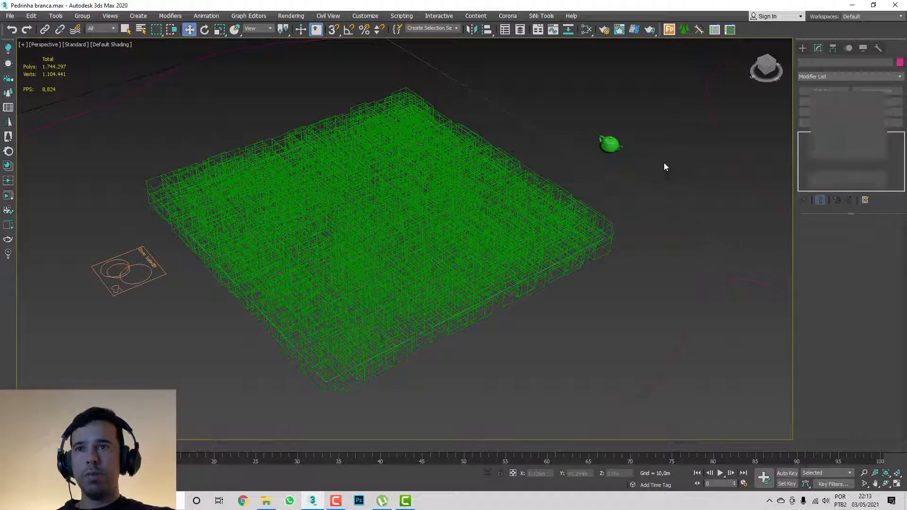
{"action": "left_click_drag", "start_coordinate": [662, 143], "coordinate": [662, 274]}
{"action": "left_click", "coordinate": [693, 144]}
{"action": "key", "text": "w"}
{"action": "middle_click_drag", "start_coordinate": [694, 177], "coordinate": [683, 189]}
{"action": "scroll", "coordinate": [682, 190], "scroll_direction": "down", "scroll_amount": 3}
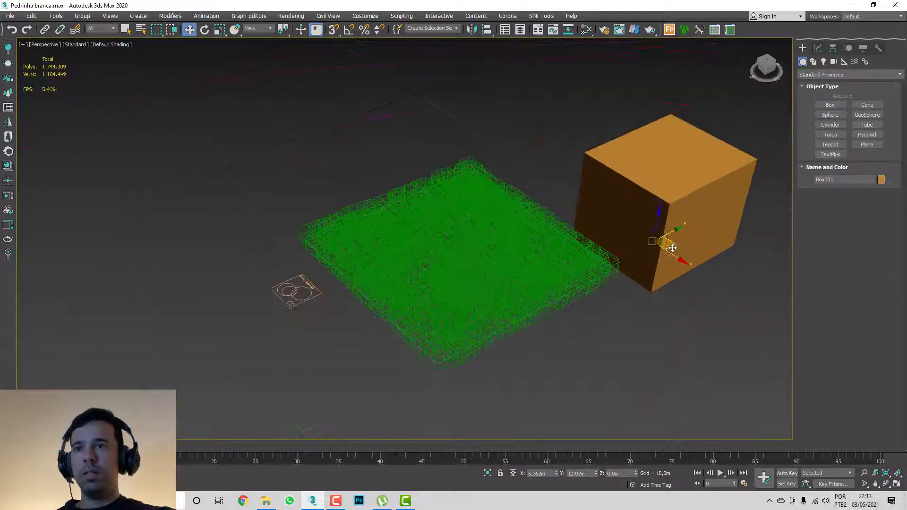
- Move the box to the far side of the scattered square and add it to the Corona Scatter's distribute-on objects
{"action": "left_click_drag", "start_coordinate": [670, 249], "coordinate": [379, 181]}
{"action": "left_click", "coordinate": [464, 198]}
{"action": "left_click", "coordinate": [817, 47]}
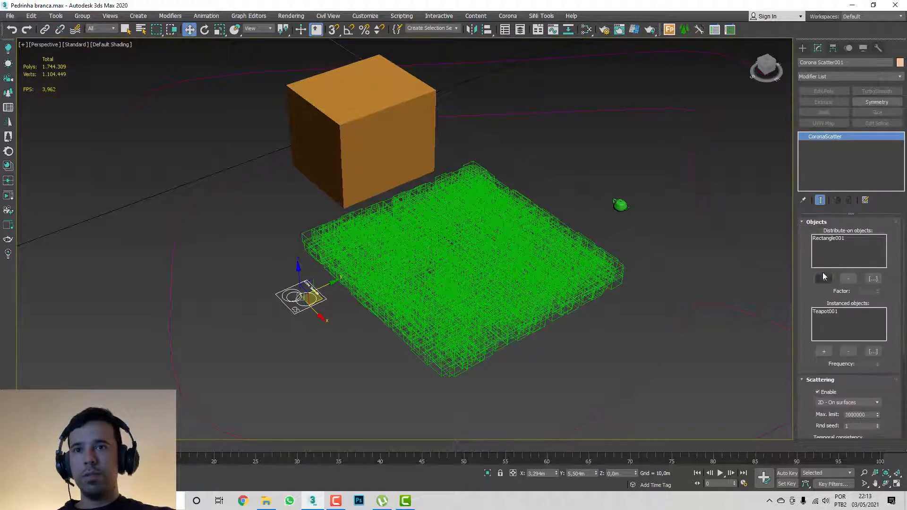
{"action": "left_click", "coordinate": [824, 279]}
{"action": "left_click", "coordinate": [396, 147]}
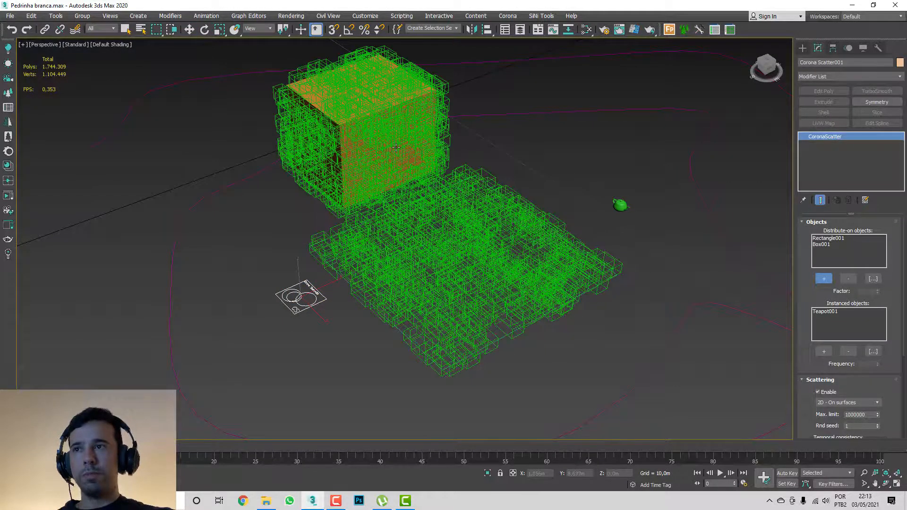
- Set the Corona Scatter's maximum instance limit to 60
{"action": "middle_click_drag", "start_coordinate": [485, 164], "coordinate": [515, 166], "text": "alt"}
{"action": "scroll", "coordinate": [813, 381], "scroll_direction": "down", "scroll_amount": 2}
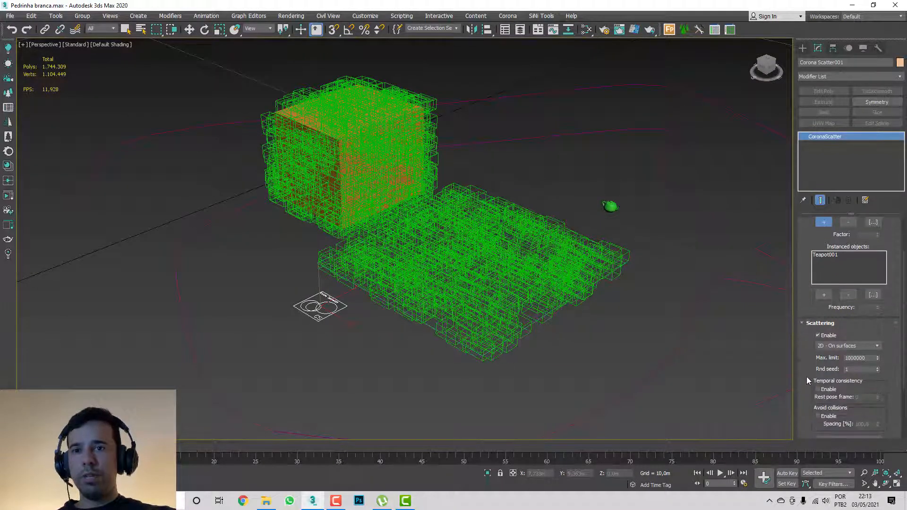
{"action": "left_click_drag", "start_coordinate": [867, 358], "coordinate": [802, 355]}
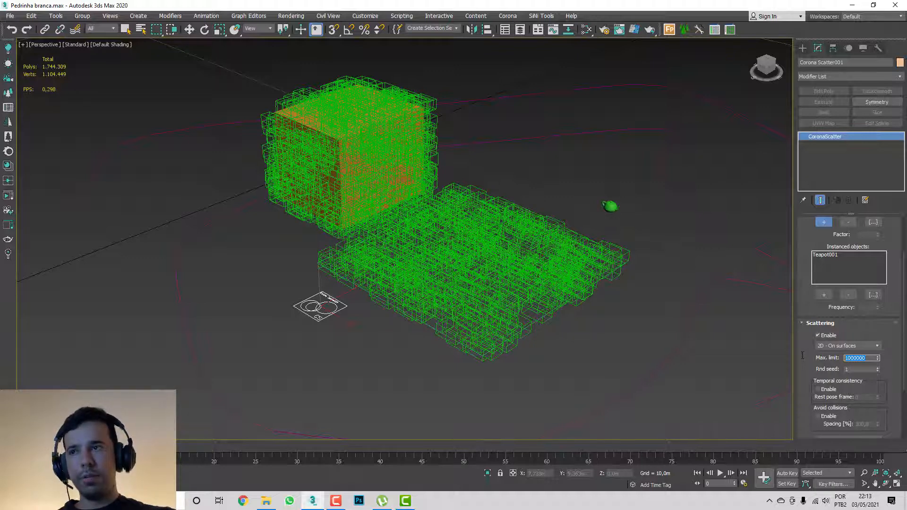
{"action": "type", "text": "60"}
{"action": "key", "text": "Return"}
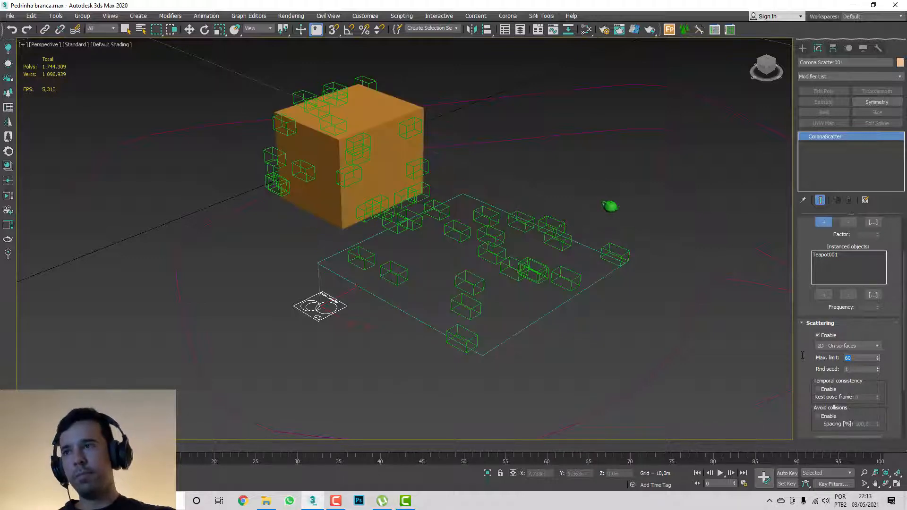
{"action": "middle_click_drag", "start_coordinate": [550, 240], "coordinate": [551, 257], "text": "alt"}
{"action": "middle_click_drag", "start_coordinate": [474, 214], "coordinate": [473, 240]}
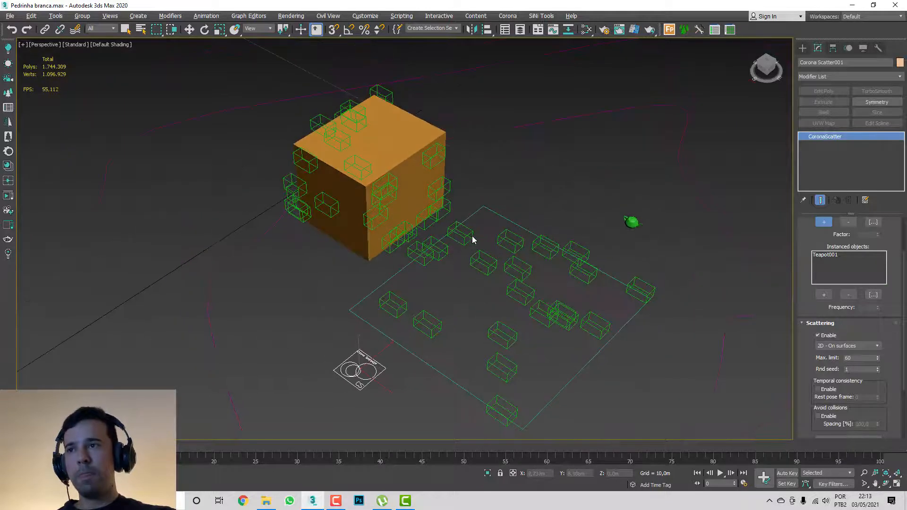
- In wireframe display, add Line001 to the scatter's distribute-on objects and select the box
{"action": "key", "text": "F3"}
{"action": "mouse_move", "coordinate": [407, 162]}
{"action": "middle_mouse_down", "text": "alt"}
{"action": "mouse_move", "coordinate": [424, 178]}
{"action": "mouse_move", "coordinate": [426, 141]}
{"action": "mouse_move", "coordinate": [458, 152]}
{"action": "mouse_move", "coordinate": [425, 162]}
{"action": "mouse_move", "coordinate": [434, 189]}
{"action": "mouse_move", "coordinate": [444, 140]}
{"action": "mouse_move", "coordinate": [467, 140]}
{"action": "mouse_move", "coordinate": [462, 177]}
{"action": "mouse_move", "coordinate": [458, 161]}
{"action": "middle_mouse_up", "text": "alt"}
{"action": "key", "text": "w"}
{"action": "left_click", "coordinate": [423, 145]}
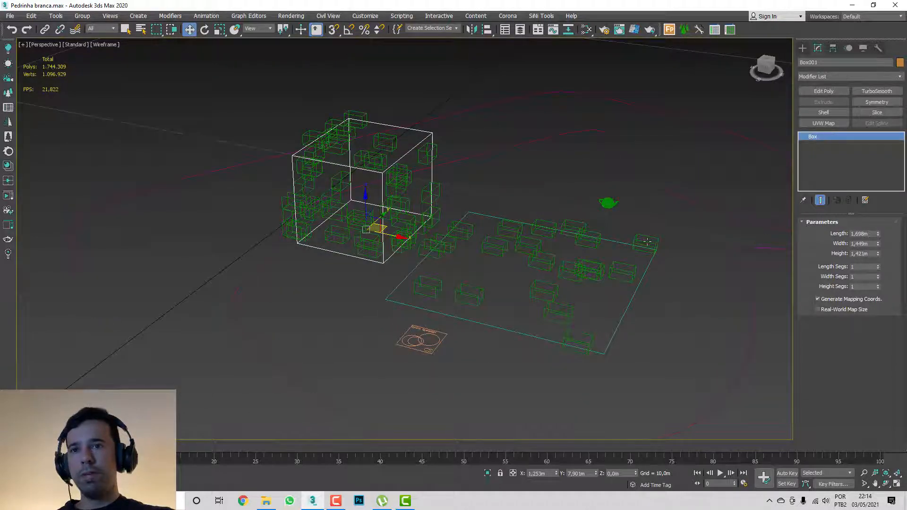
- Reselect the Corona Scatter object and set its maximum instance limit to 20
{"action": "left_click", "coordinate": [418, 341]}
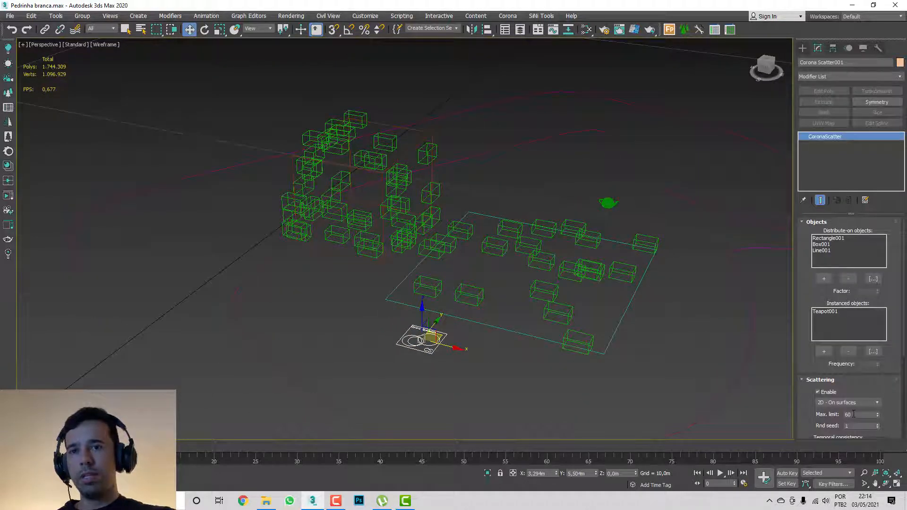
{"action": "left_click_drag", "start_coordinate": [853, 414], "coordinate": [764, 397]}
{"action": "type", "text": "20"}
{"action": "key", "text": "Return"}
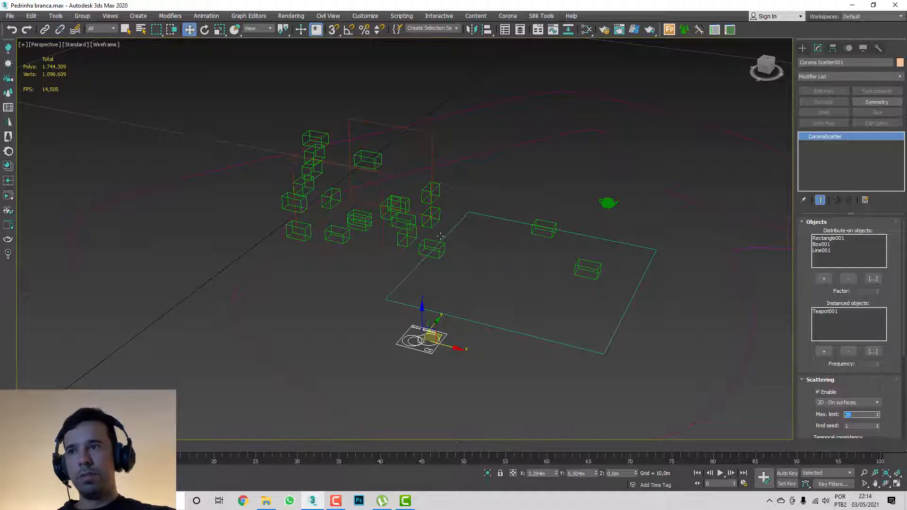
- Check the box's outline, then reselect the Corona Scatter object and set its scattering mode to 3D - In bounding box
{"action": "left_click", "coordinate": [433, 141]}
{"action": "middle_click_drag", "start_coordinate": [441, 142], "coordinate": [458, 179], "text": "alt"}
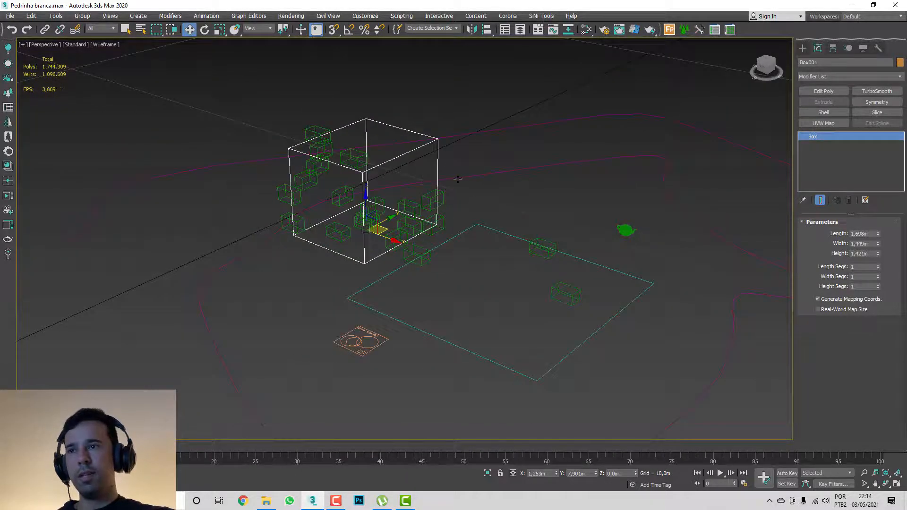
{"action": "left_click", "coordinate": [448, 200]}
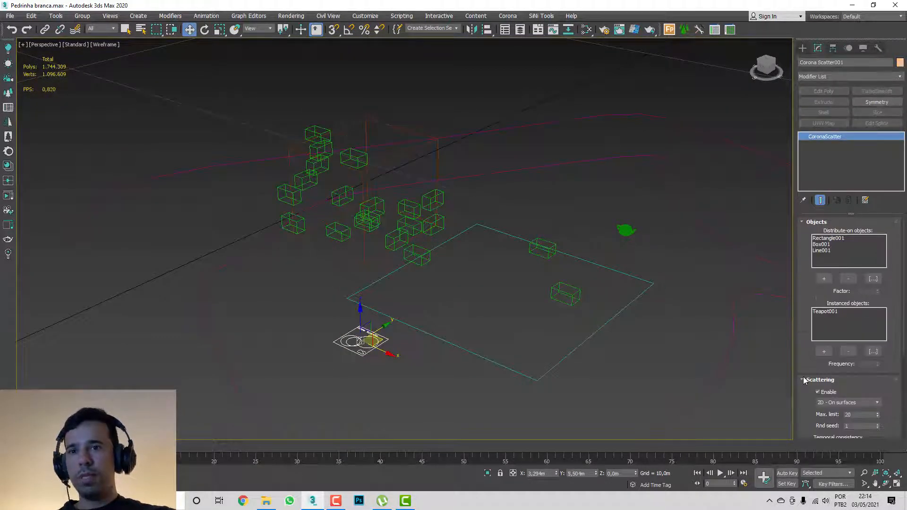
{"action": "scroll", "coordinate": [805, 380], "scroll_direction": "down", "scroll_amount": 3}
{"action": "left_click", "coordinate": [846, 287]}
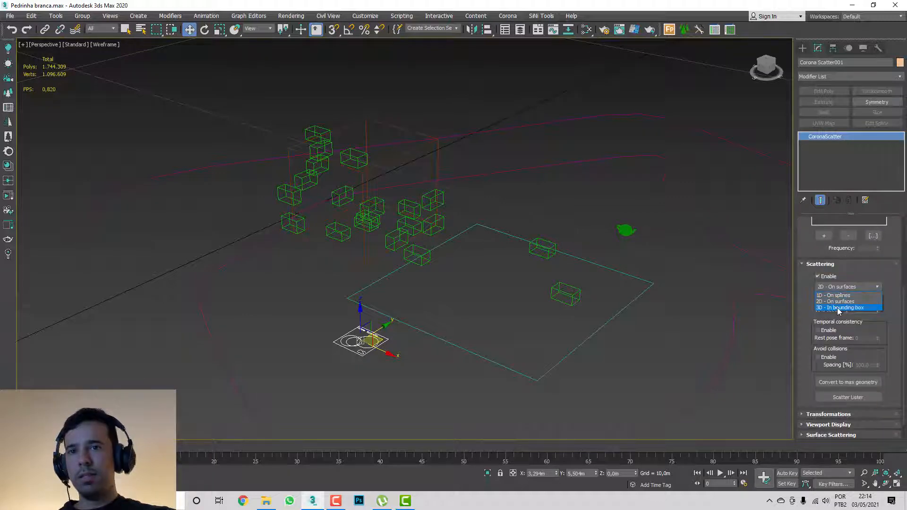
{"action": "left_click", "coordinate": [839, 307]}
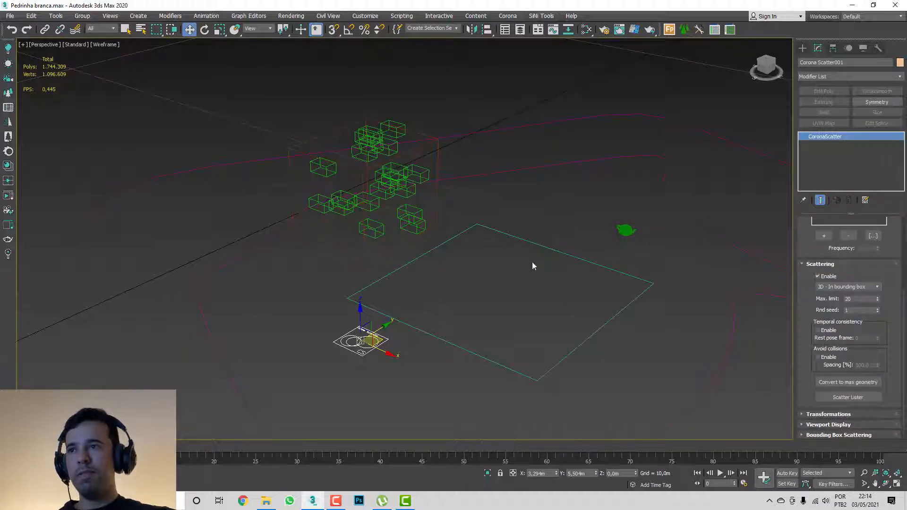
{"action": "middle_click_drag", "start_coordinate": [534, 264], "coordinate": [444, 219], "text": "alt"}
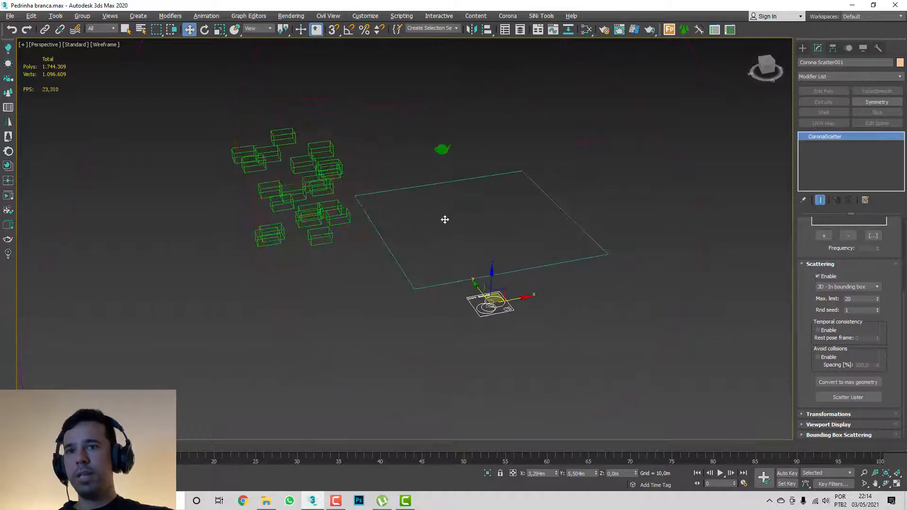
- Compare the 2D - On surfaces and 3D - In bounding box modes, then set the scattering mode to 1D - On splines and restore shaded display
{"action": "left_click", "coordinate": [841, 287]}
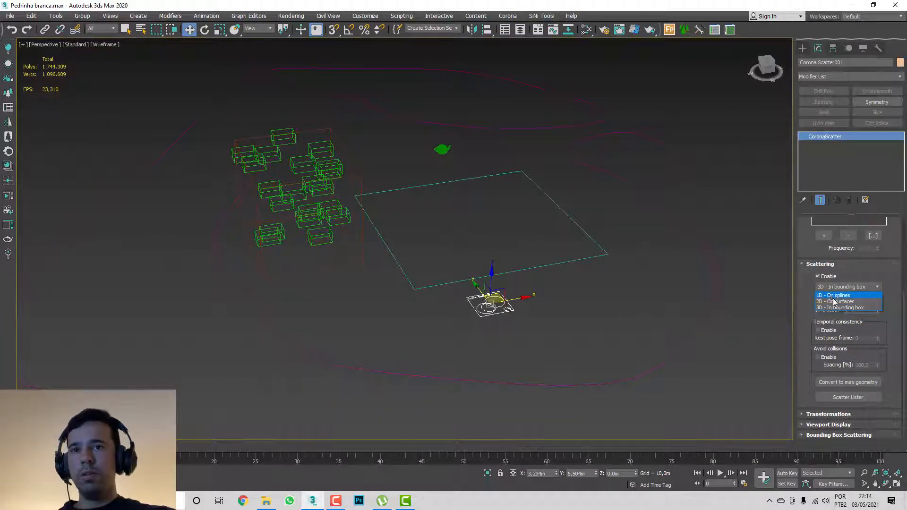
{"action": "left_click", "coordinate": [839, 302]}
{"action": "left_click", "coordinate": [846, 287]}
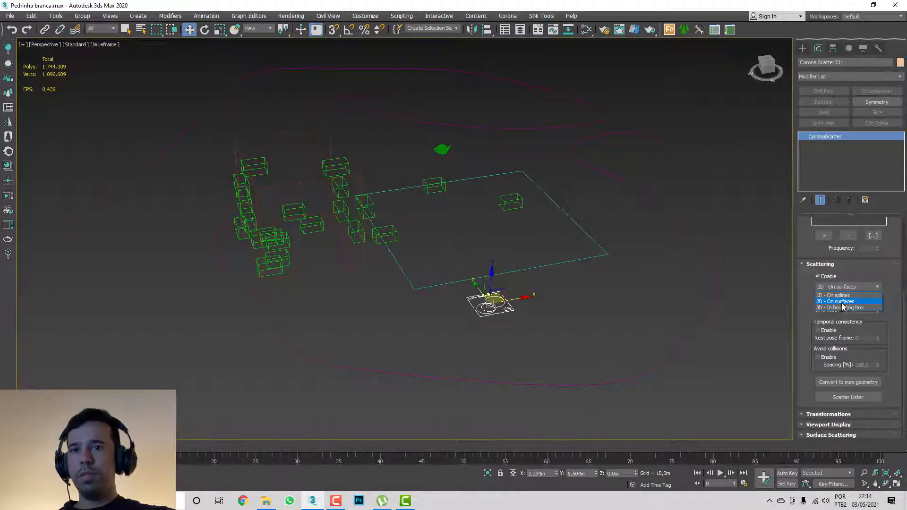
{"action": "left_click", "coordinate": [839, 307]}
{"action": "left_click", "coordinate": [839, 287]}
{"action": "left_click", "coordinate": [840, 295]}
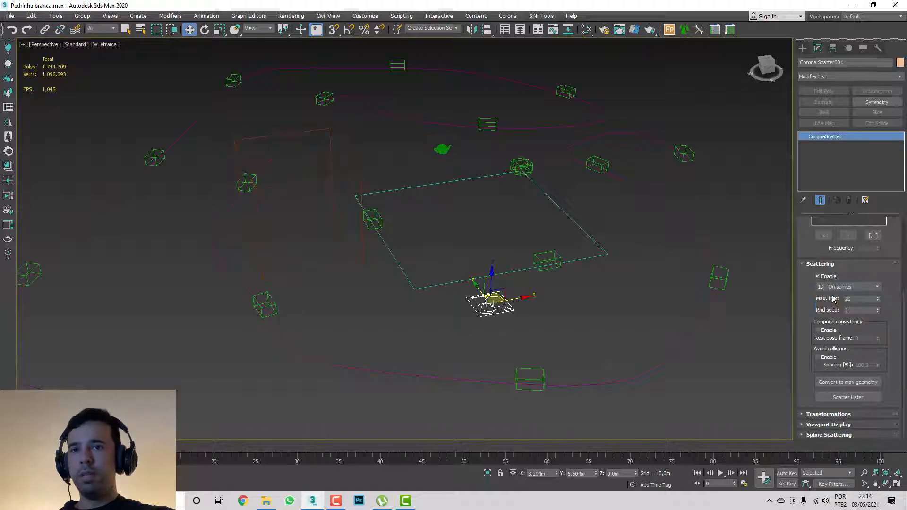
{"action": "key", "text": "F3"}
{"action": "mouse_move", "coordinate": [709, 284]}
{"action": "middle_mouse_down"}
{"action": "mouse_move", "coordinate": [613, 252]}
{"action": "mouse_move", "coordinate": [520, 237]}
{"action": "mouse_move", "coordinate": [531, 261]}
{"action": "middle_mouse_up"}
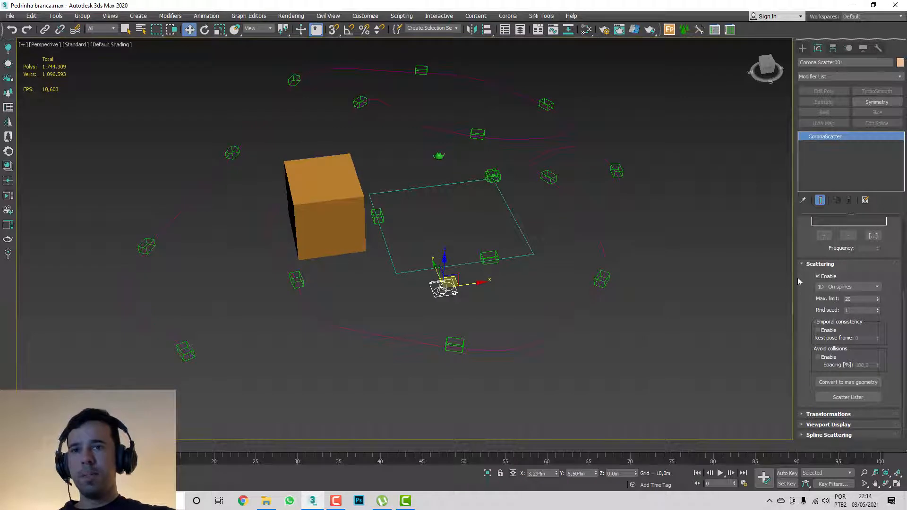
- Highlight Line001 among the distribute-on objects, select the matching curved spline in the scene, and reselect the Corona Scatter object
{"action": "scroll", "coordinate": [811, 278], "scroll_direction": "up", "scroll_amount": 3}
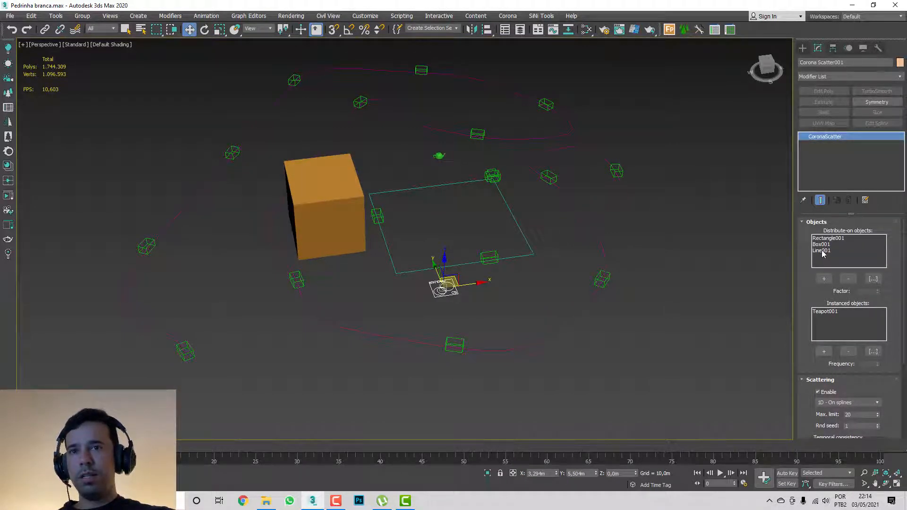
{"action": "left_click", "coordinate": [822, 250]}
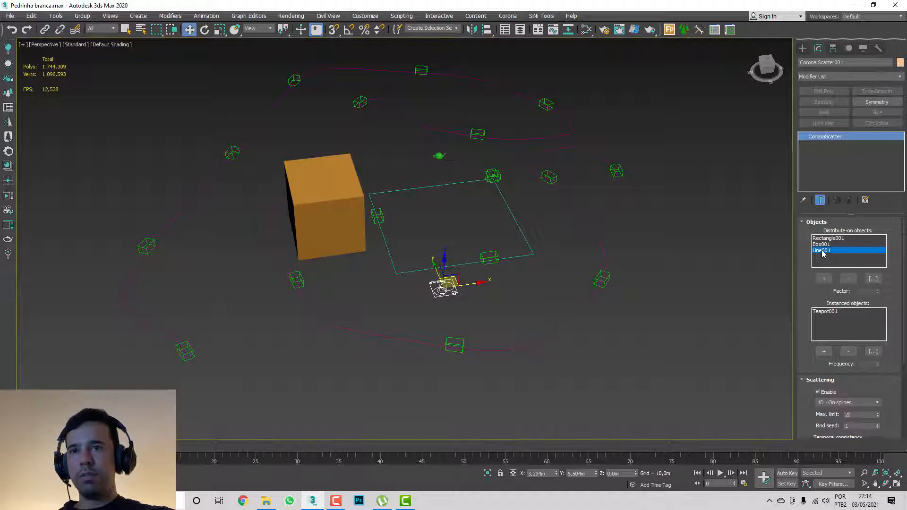
{"action": "left_click", "coordinate": [598, 235]}
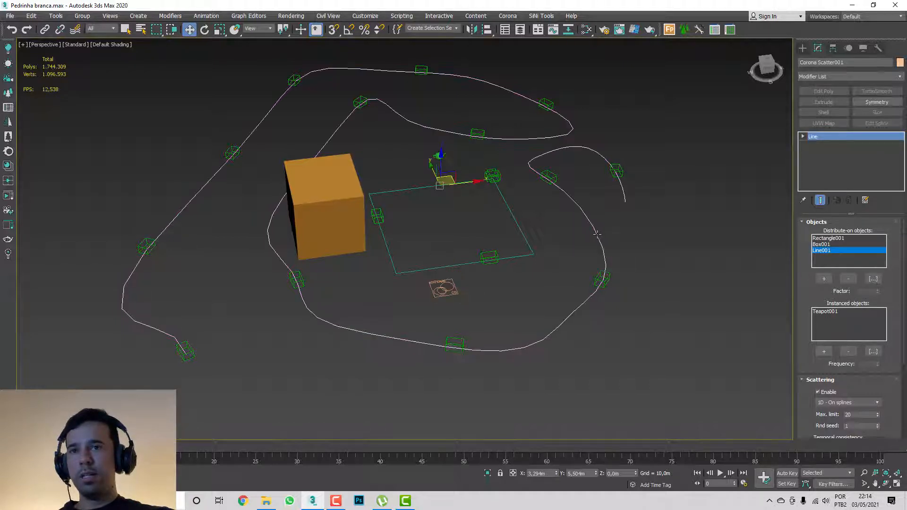
{"action": "left_click", "coordinate": [536, 227]}
{"action": "left_click", "coordinate": [447, 287]}
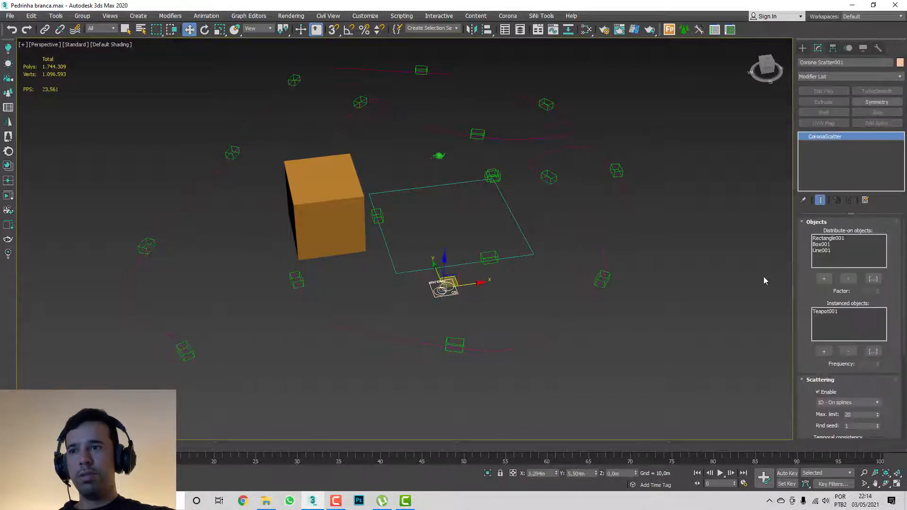
- Select the box in wireframe display and delete it
{"action": "middle_click_drag", "start_coordinate": [714, 274], "coordinate": [656, 269]}
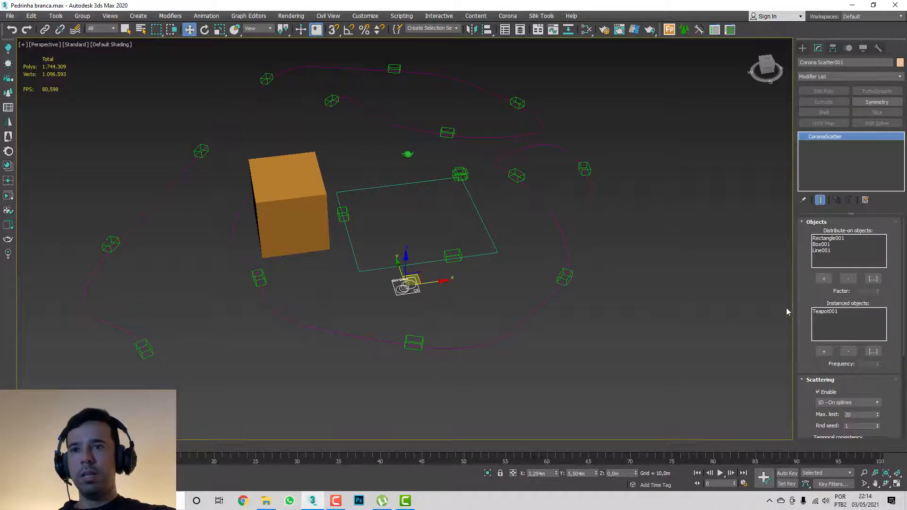
{"action": "middle_click_drag", "start_coordinate": [287, 203], "coordinate": [315, 191], "text": "alt"}
{"action": "key", "text": "F3"}
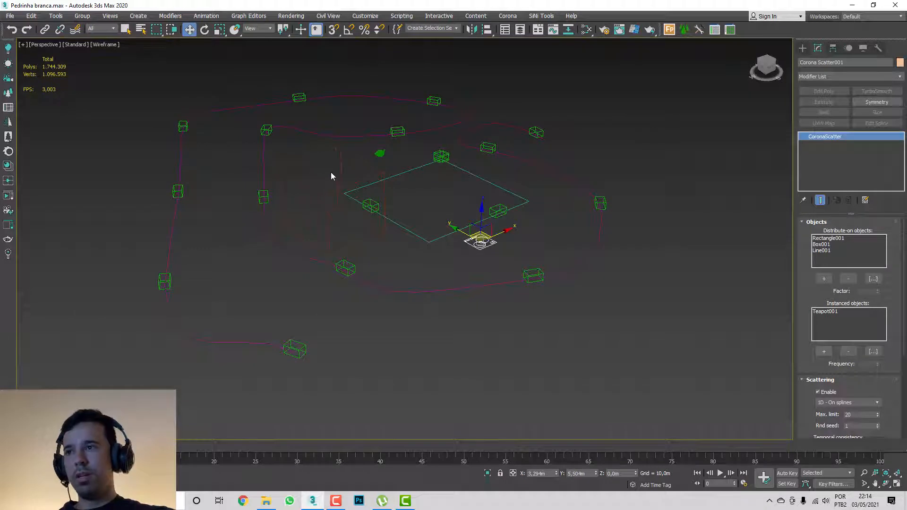
{"action": "left_click", "coordinate": [335, 169]}
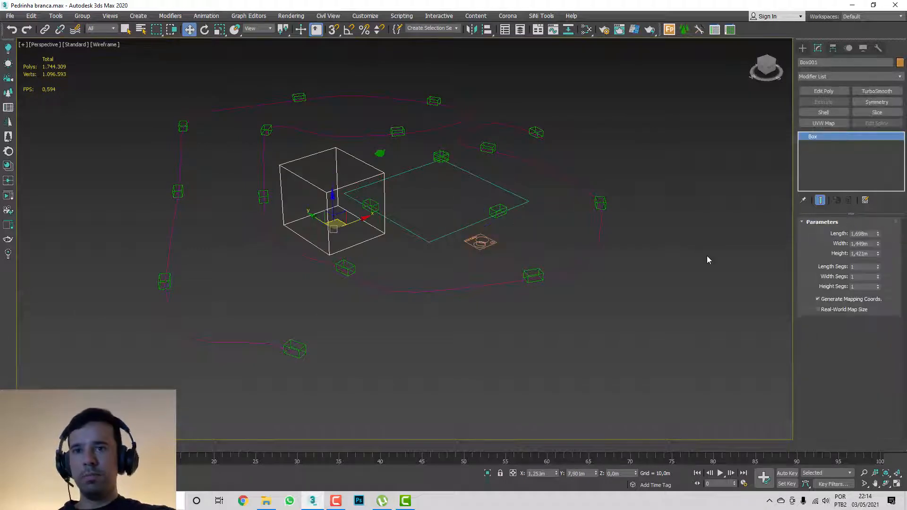
{"action": "key", "text": "Delete"}
{"action": "middle_click_drag", "start_coordinate": [524, 243], "coordinate": [486, 243]}
{"action": "key", "text": "F3"}
- Reselect the Corona Scatter object and remove the deleted box's entry from its distribute-on objects
{"action": "left_click", "coordinate": [466, 237]}
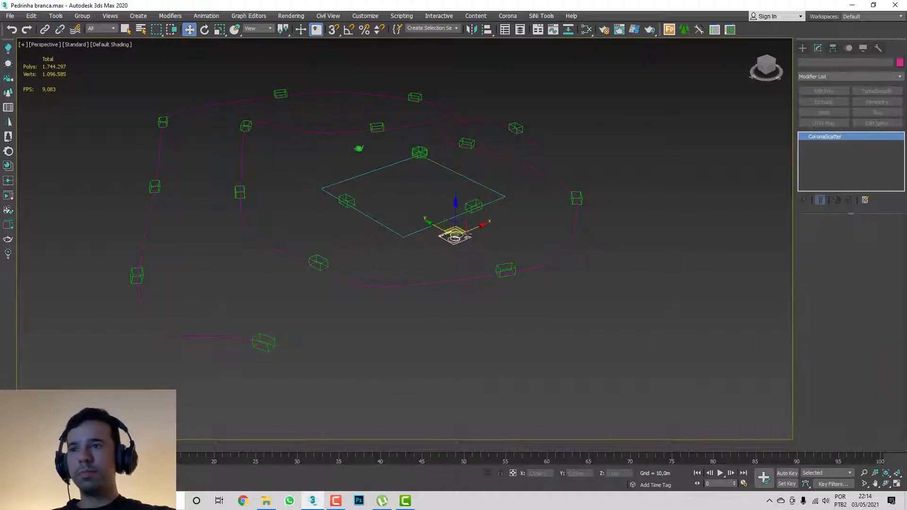
{"action": "key", "text": "F3"}
{"action": "middle_click_drag", "start_coordinate": [529, 213], "coordinate": [514, 230], "text": "alt"}
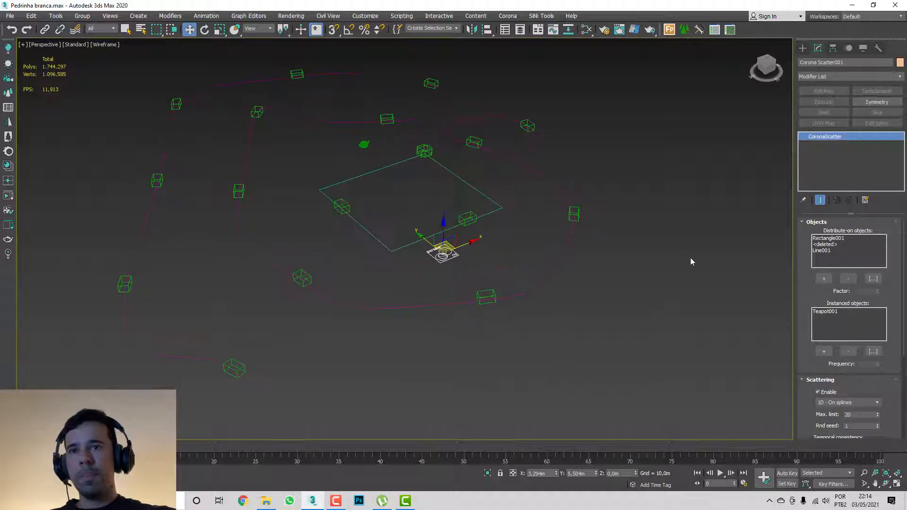
{"action": "left_click", "coordinate": [822, 245]}
{"action": "left_click", "coordinate": [849, 279]}
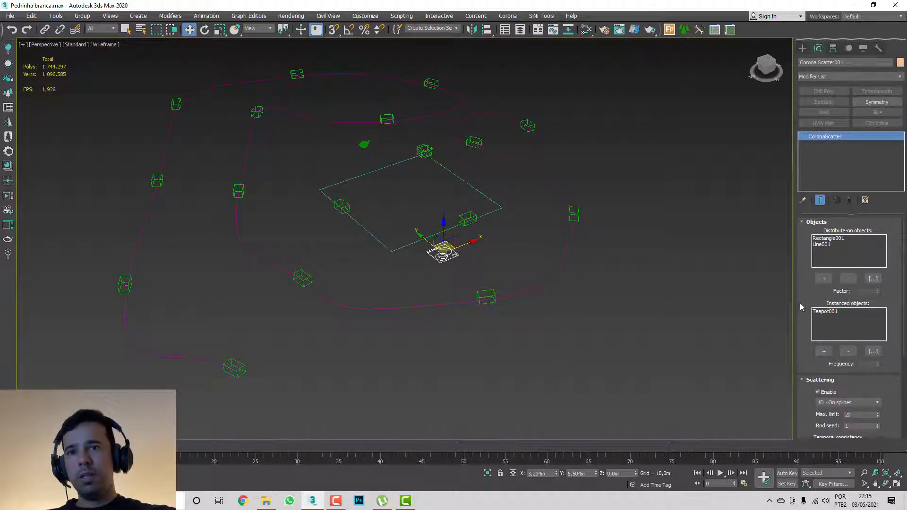
- Keep the scattering mode at 1D - On splines and set the spline scattering spacing to 0,92m
{"action": "scroll", "coordinate": [801, 307], "scroll_direction": "down", "scroll_amount": 2}
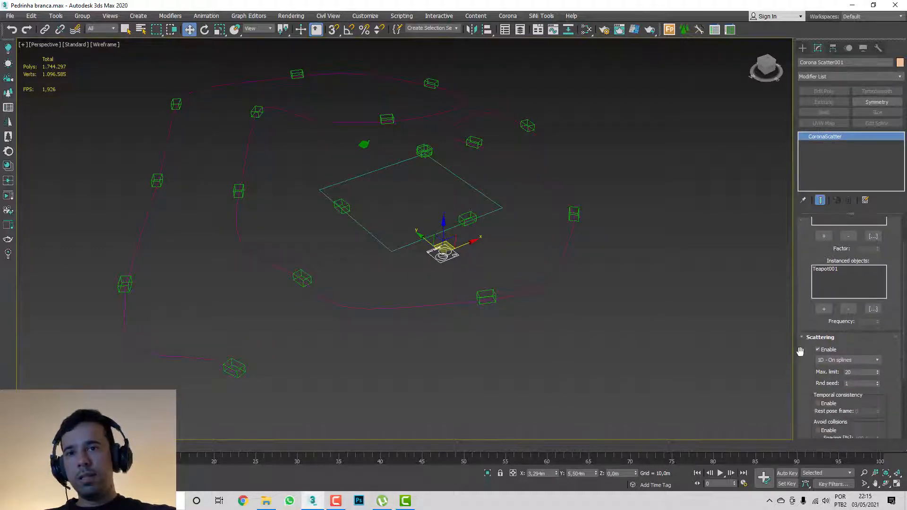
{"action": "scroll", "coordinate": [804, 330], "scroll_direction": "down", "scroll_amount": 4}
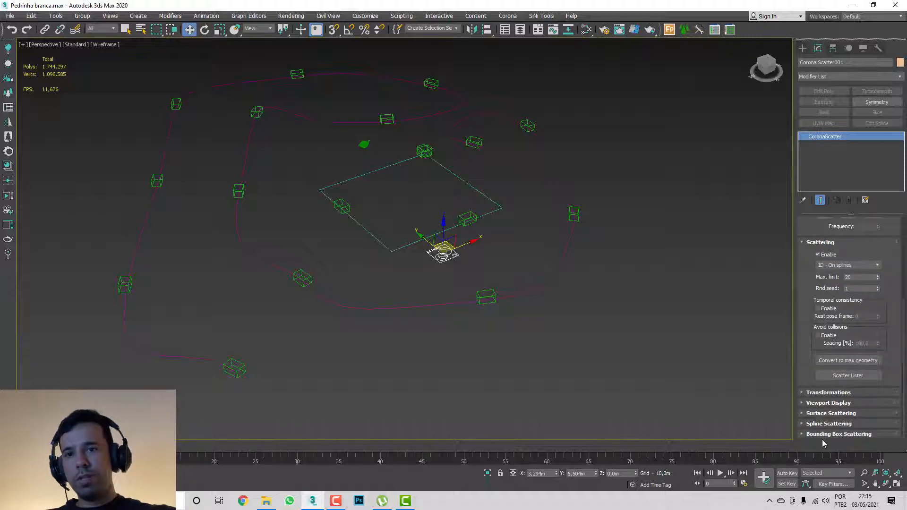
{"action": "scroll", "coordinate": [828, 437], "scroll_direction": "up", "scroll_amount": 1}
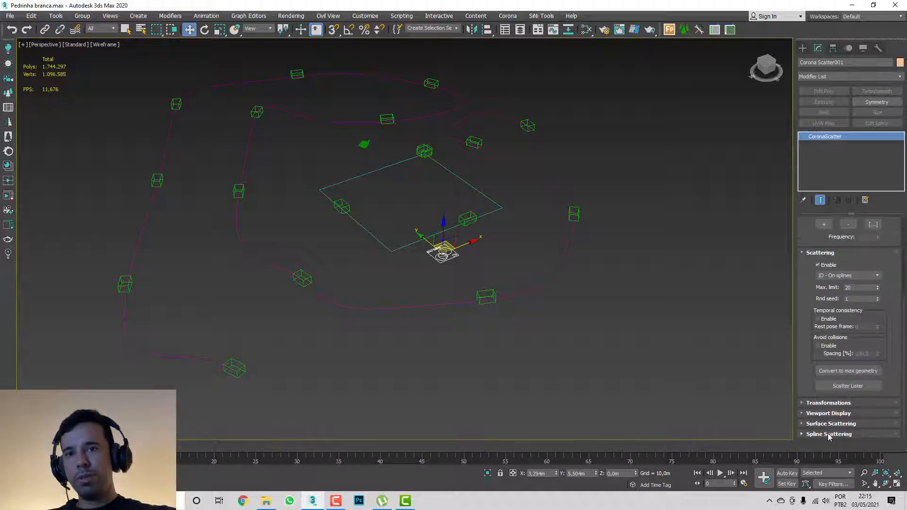
{"action": "left_click", "coordinate": [843, 276]}
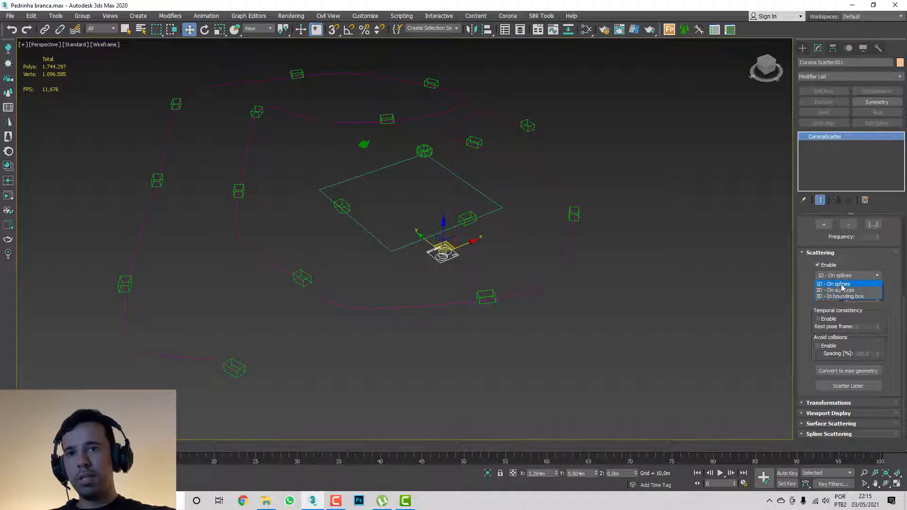
{"action": "left_click", "coordinate": [837, 285]}
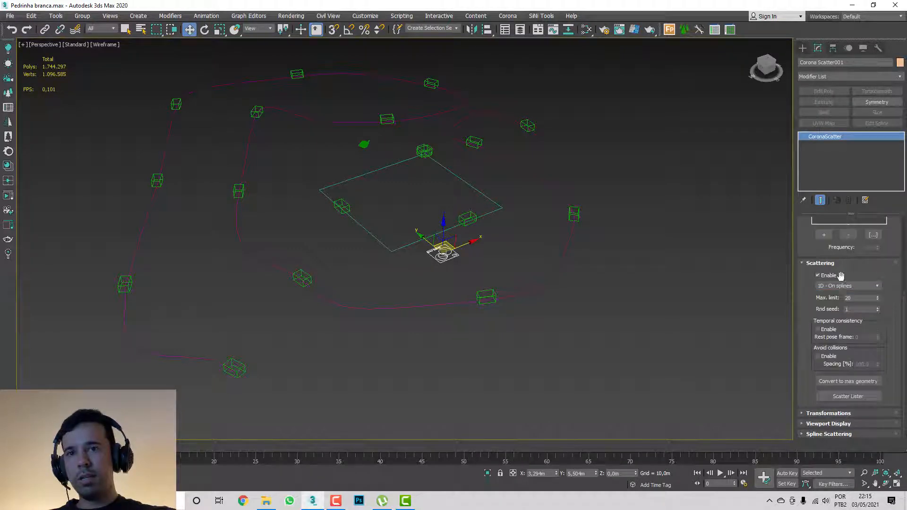
{"action": "left_click", "coordinate": [815, 434]}
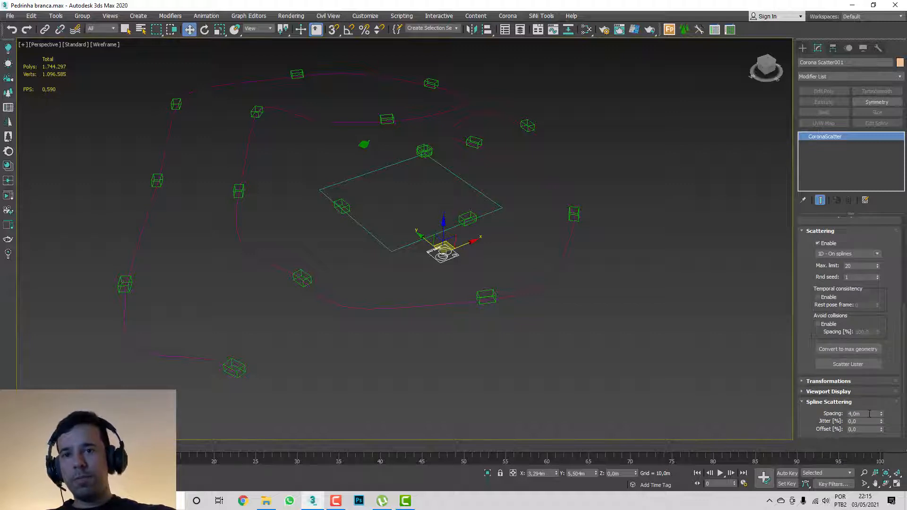
{"action": "left_click", "coordinate": [882, 413]}
{"action": "left_click_drag", "start_coordinate": [882, 415], "coordinate": [868, 447]}
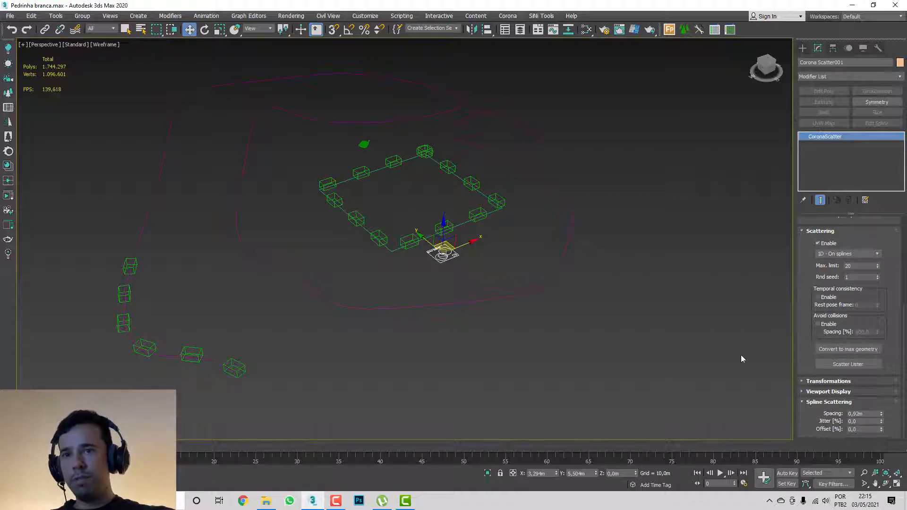
- Remove Rectangle001 from the Corona Scatter's distribute-on objects, keeping only Line001
{"action": "left_click", "coordinate": [849, 266]}
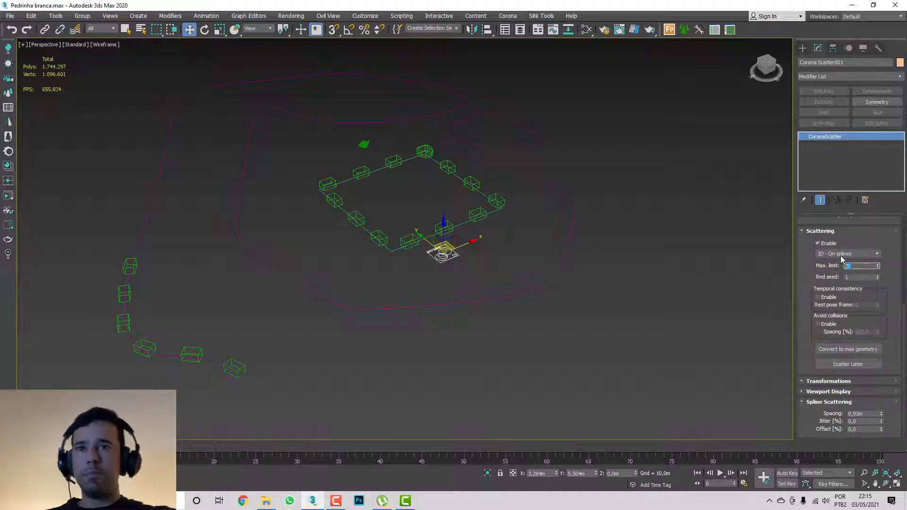
{"action": "scroll", "coordinate": [811, 262], "scroll_direction": "up", "scroll_amount": 5}
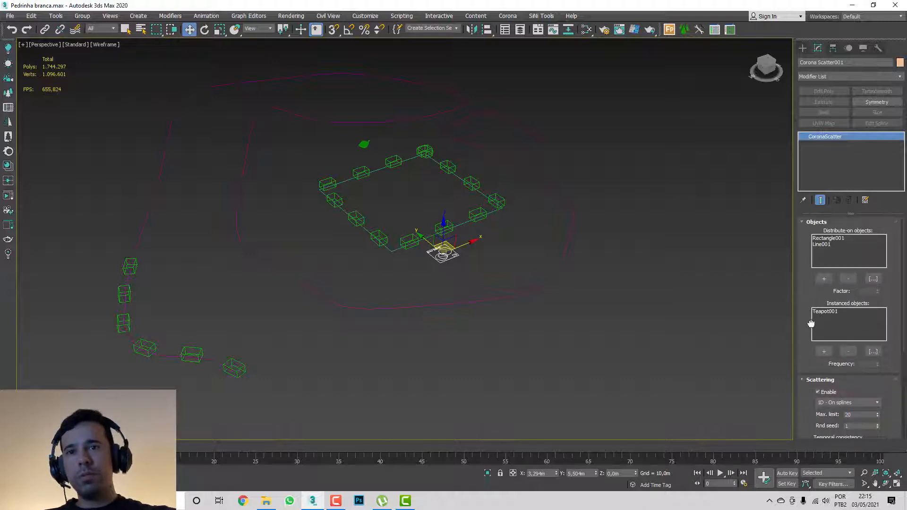
{"action": "left_click", "coordinate": [825, 239]}
{"action": "left_click", "coordinate": [848, 279]}
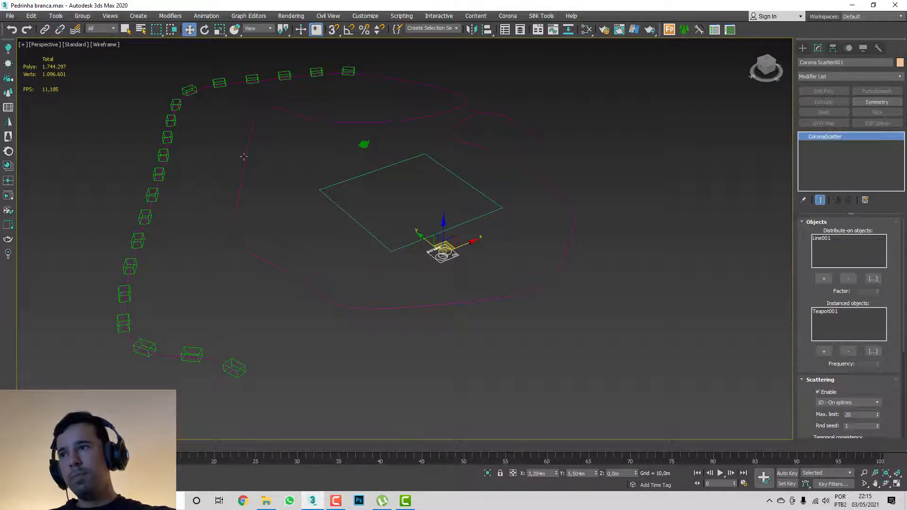
- Set the spline scattering spacing to 1,0m
{"action": "scroll", "coordinate": [853, 373], "scroll_direction": "down", "scroll_amount": 3}
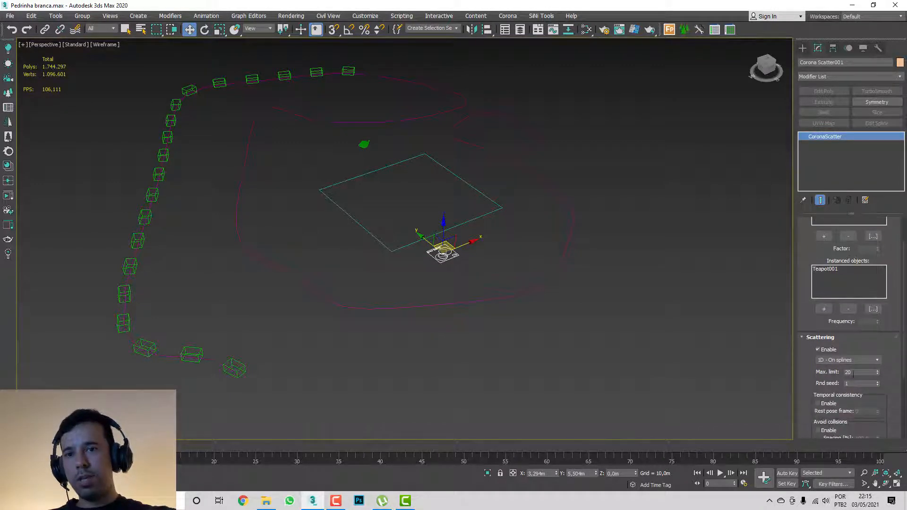
{"action": "left_click", "coordinate": [854, 373]}
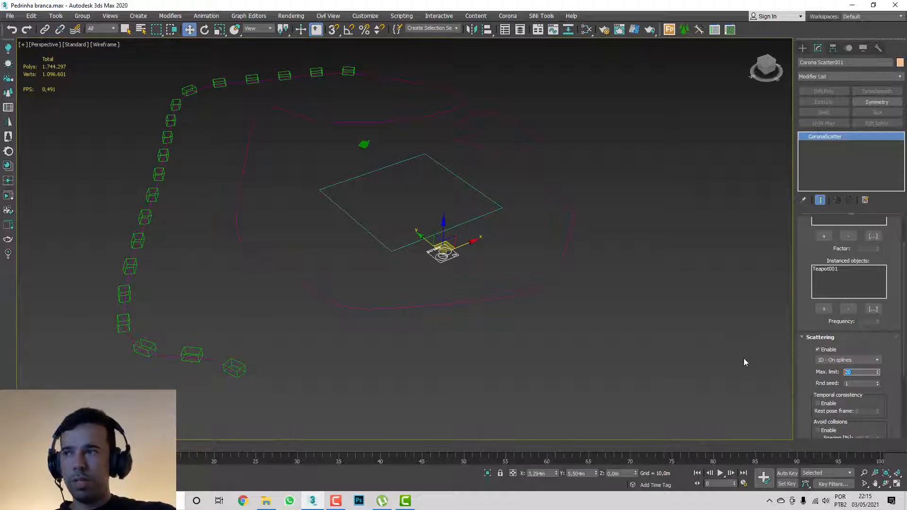
{"action": "left_click_drag", "start_coordinate": [814, 373], "coordinate": [772, 227]}
{"action": "left_click", "coordinate": [860, 414]}
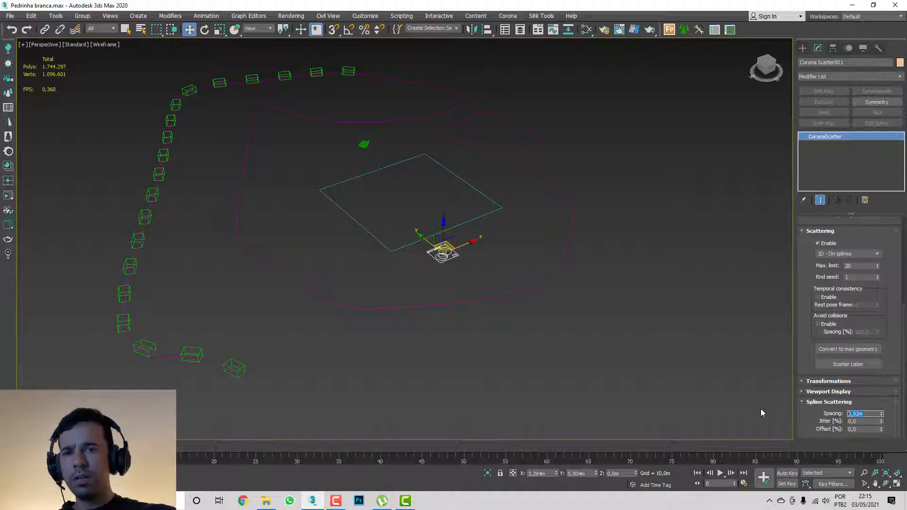
{"action": "type", "text": "1"}
{"action": "key", "text": "Return"}
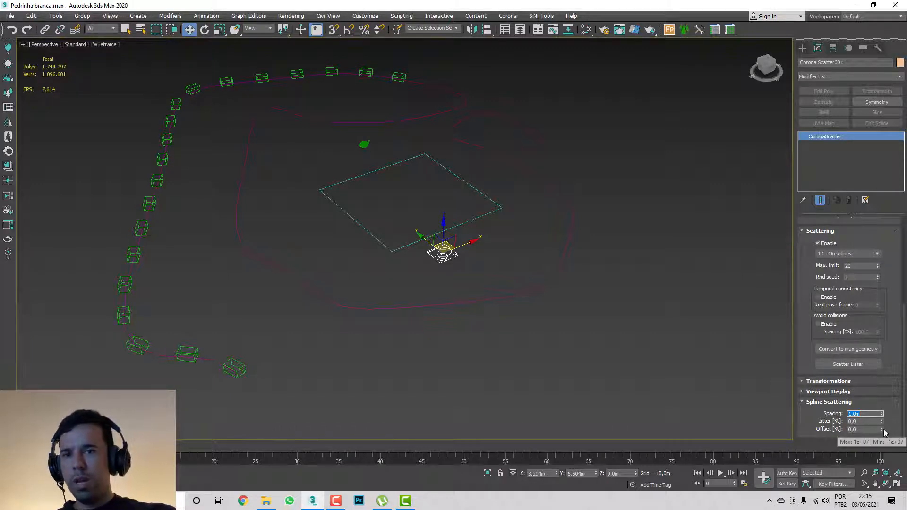
- Try a spline scattering offset of about 289,8 % and reset it to 0,0
{"action": "left_click_drag", "start_coordinate": [882, 429], "coordinate": [537, 352]}
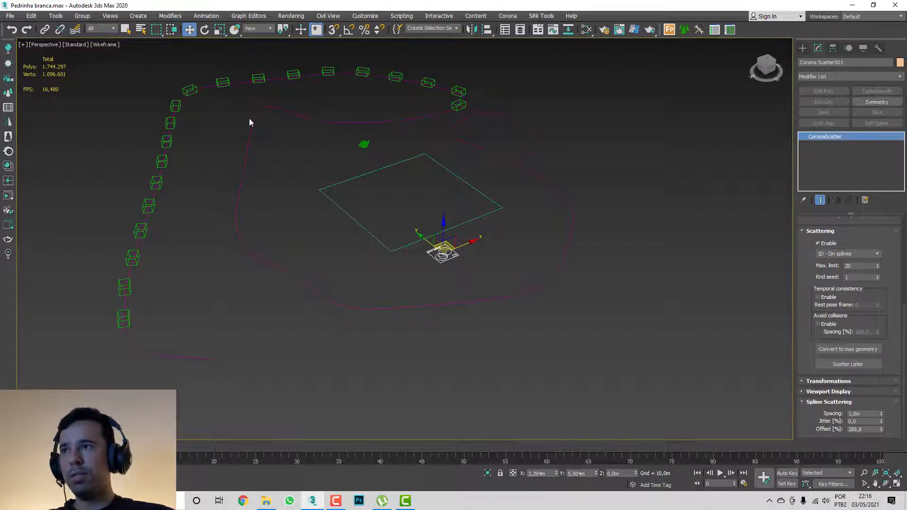
{"action": "right_click", "coordinate": [881, 430]}
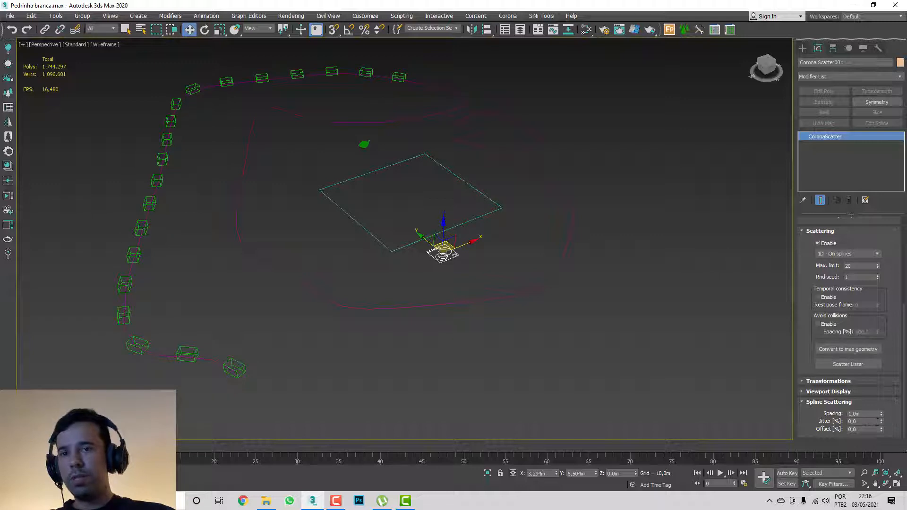
- Set the spline scattering jitter to 5 %, raise it to 50 %, and inspect the irregular instance spacing along the curve
{"action": "double_click", "coordinate": [865, 421]}
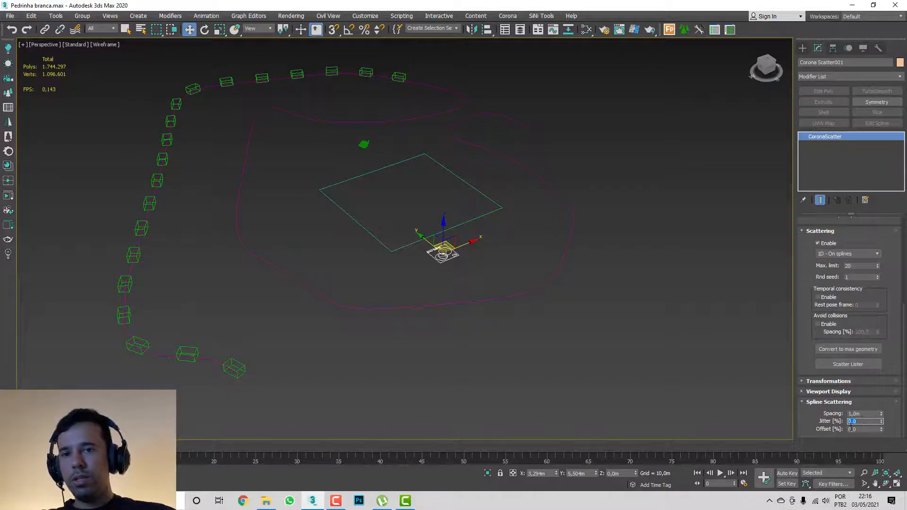
{"action": "type", "text": "5"}
{"action": "key", "text": "Return"}
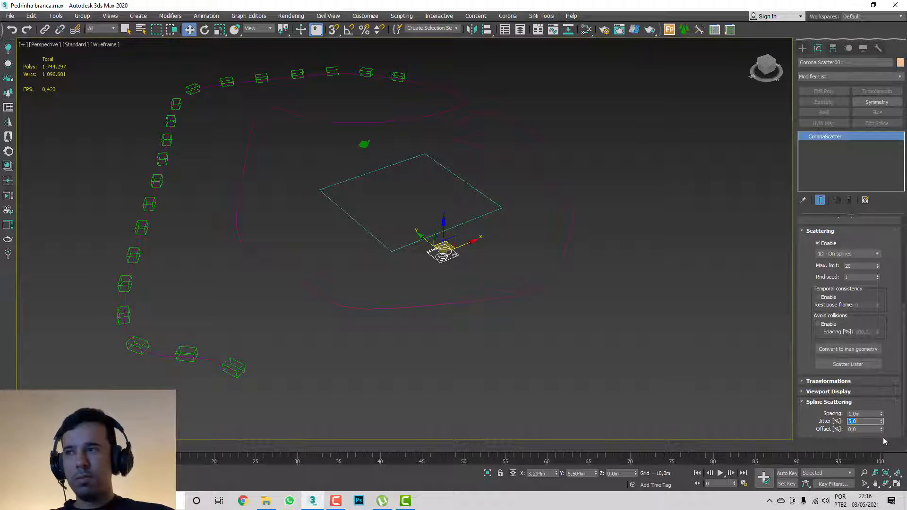
{"action": "type", "text": "50"}
{"action": "key", "text": "Return"}
{"action": "middle_click_drag", "start_coordinate": [373, 353], "coordinate": [439, 329], "text": "alt"}
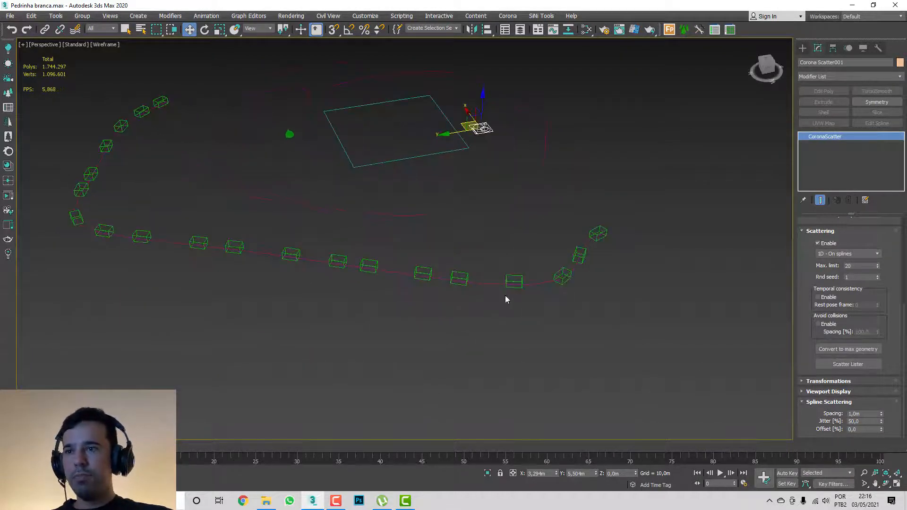
{"action": "middle_click_drag", "start_coordinate": [465, 274], "coordinate": [488, 281]}
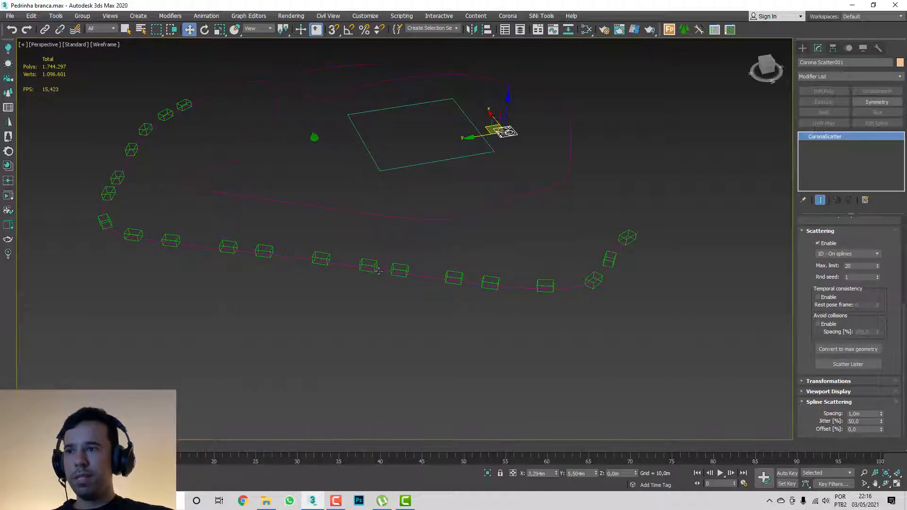
{"action": "middle_click_drag", "start_coordinate": [381, 272], "coordinate": [392, 268]}
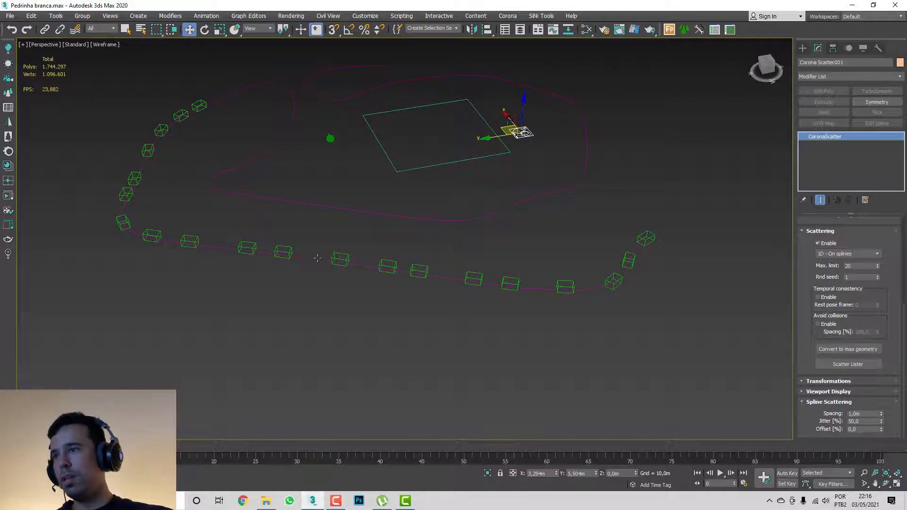
{"action": "middle_click_drag", "start_coordinate": [317, 258], "coordinate": [426, 265], "text": "alt"}
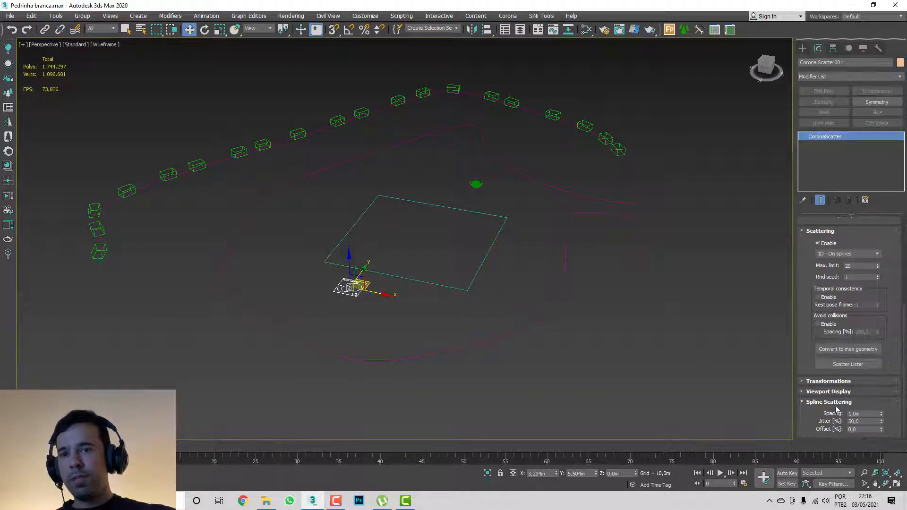
- Switch the scattering mode to 2D - On surfaces and expand the Surface Scattering settings
{"action": "left_click", "coordinate": [860, 254]}
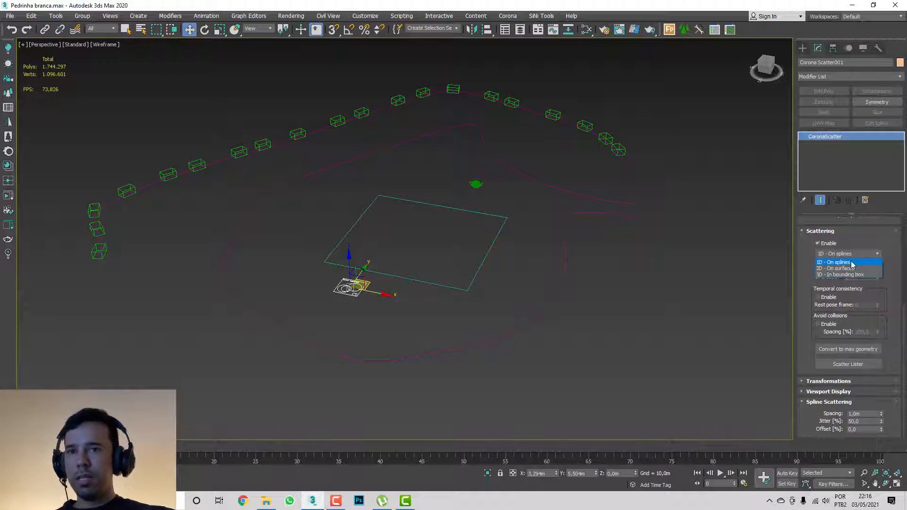
{"action": "left_click", "coordinate": [846, 269]}
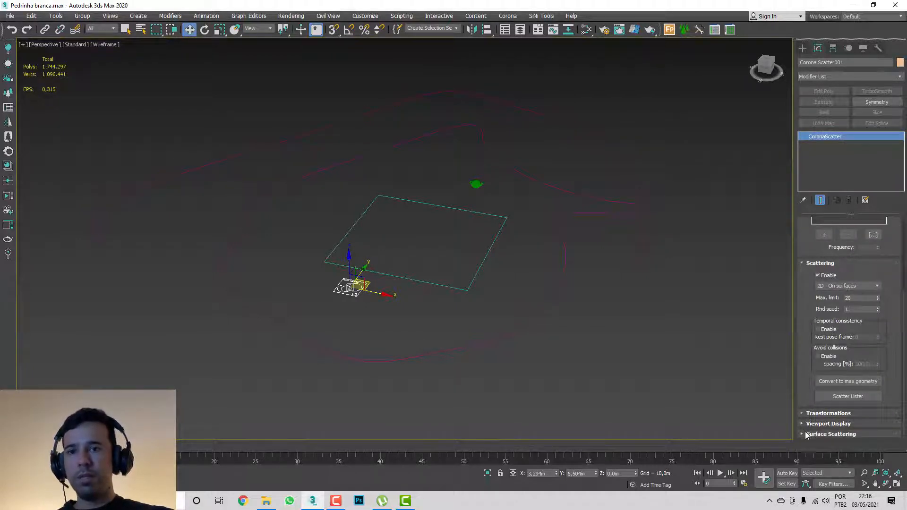
{"action": "left_click", "coordinate": [826, 435]}
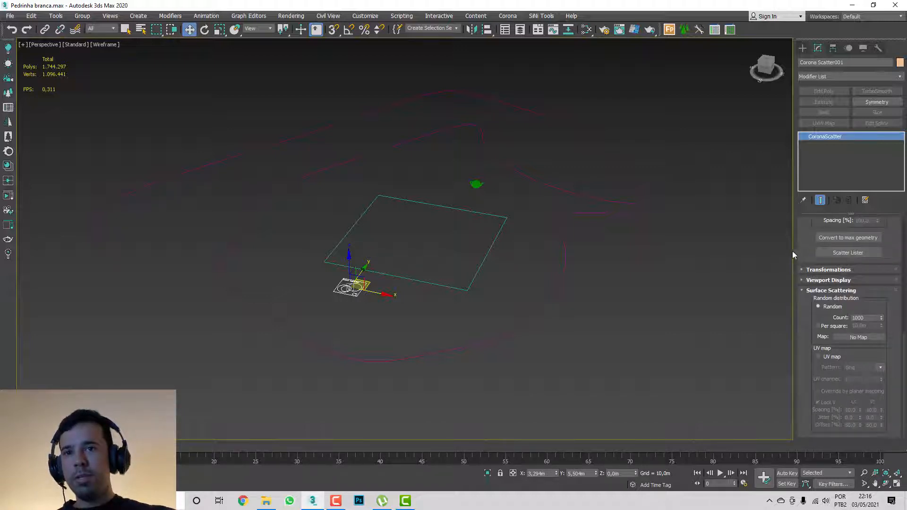
- Preview the 3D - In bounding box scattering mode and its settings, and return to 2D - On surfaces
{"action": "scroll", "coordinate": [812, 318], "scroll_direction": "up", "scroll_amount": 4}
{"action": "left_click", "coordinate": [848, 268]}
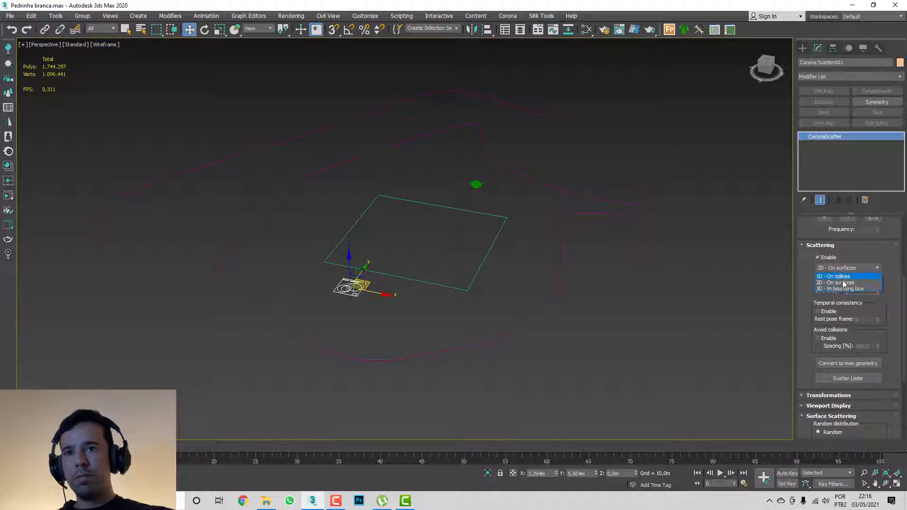
{"action": "left_click", "coordinate": [844, 289]}
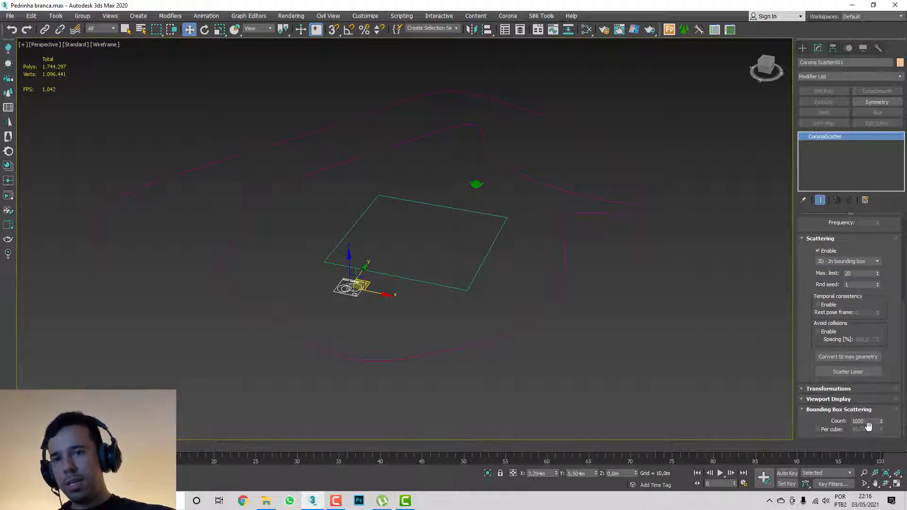
{"action": "left_click", "coordinate": [828, 262]}
{"action": "left_click", "coordinate": [830, 273]}
- Replace Line001 with Rectangle001 as the scatter's distribute-on object
{"action": "scroll", "coordinate": [812, 294], "scroll_direction": "up", "scroll_amount": 5}
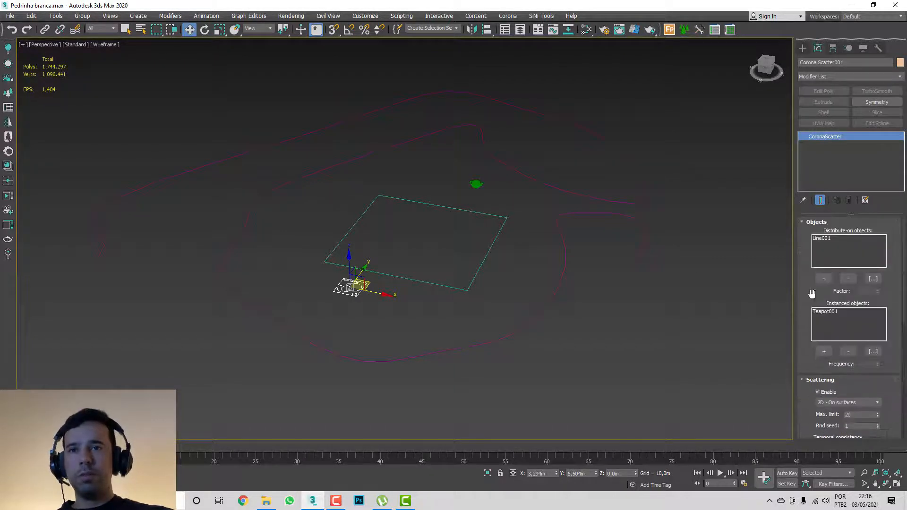
{"action": "left_click", "coordinate": [822, 239]}
{"action": "left_click", "coordinate": [848, 278]}
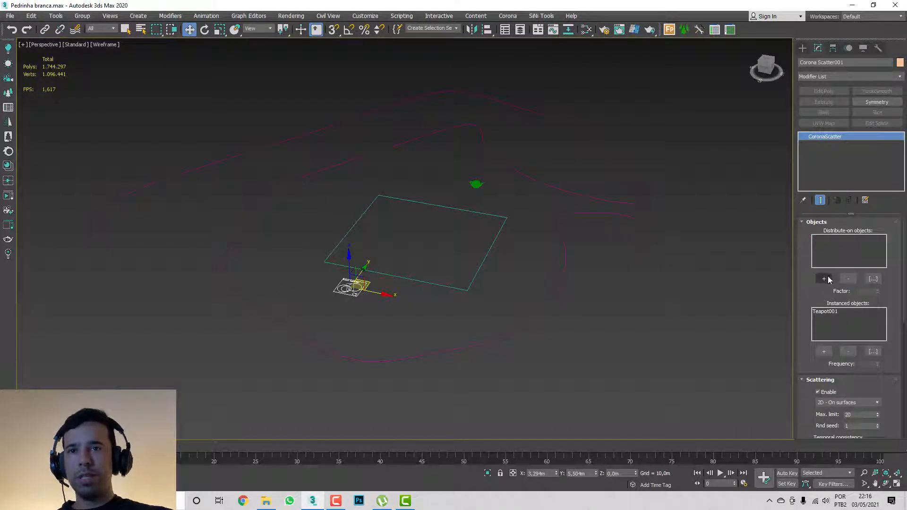
{"action": "left_click", "coordinate": [824, 279]}
{"action": "left_click", "coordinate": [500, 243]}
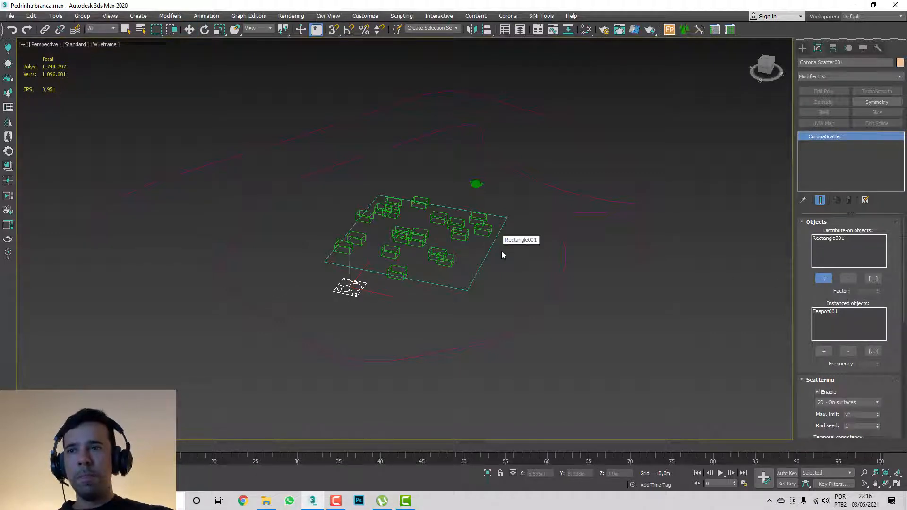
{"action": "middle_click_drag", "start_coordinate": [502, 252], "coordinate": [495, 255]}
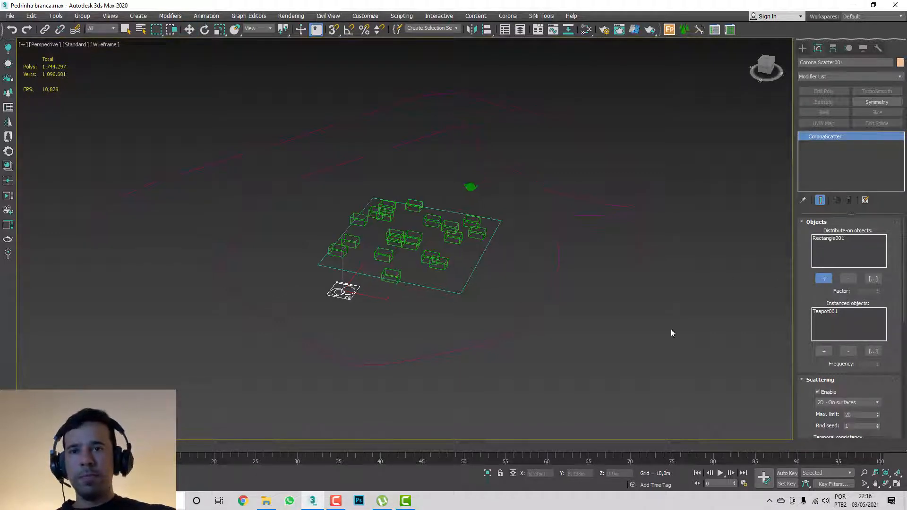
- Collapse the Objects and Surface Scattering settings and set the scattering maximum limit to 500
{"action": "left_click", "coordinate": [805, 222]}
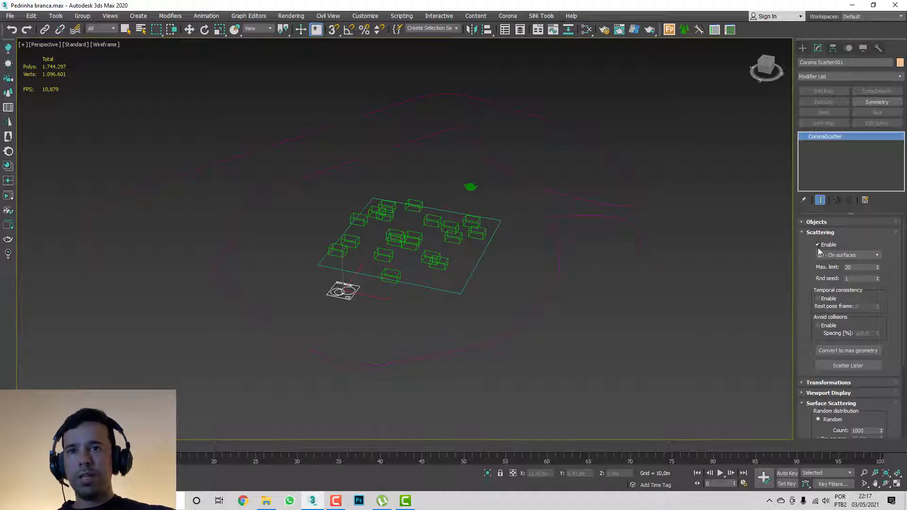
{"action": "double_click", "coordinate": [851, 267]}
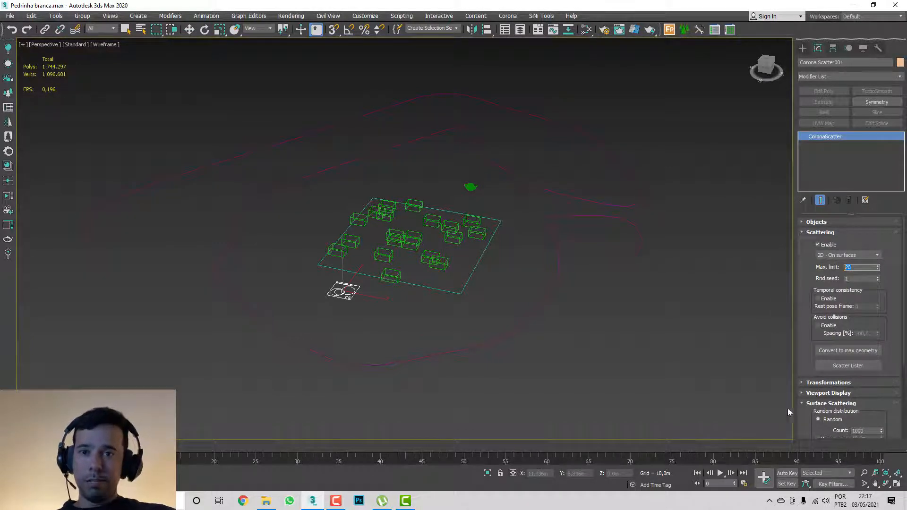
{"action": "left_click", "coordinate": [809, 404]}
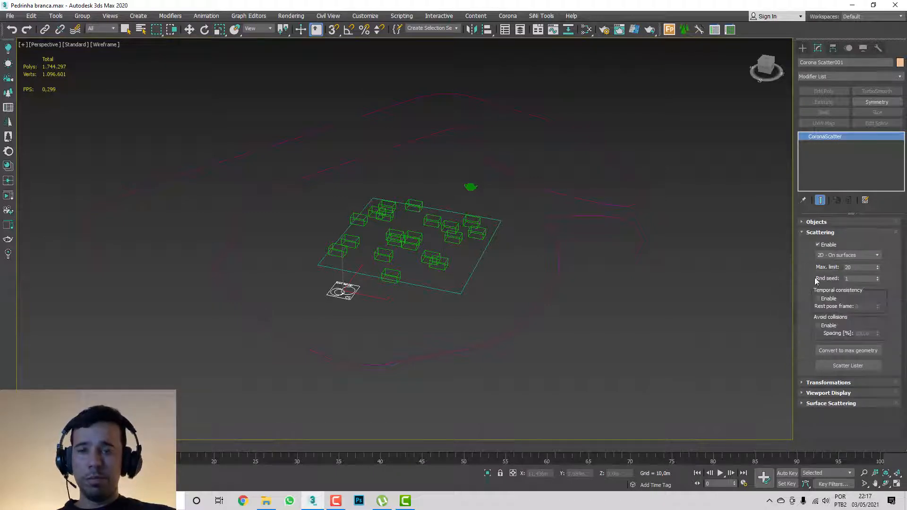
{"action": "left_click", "coordinate": [854, 267]}
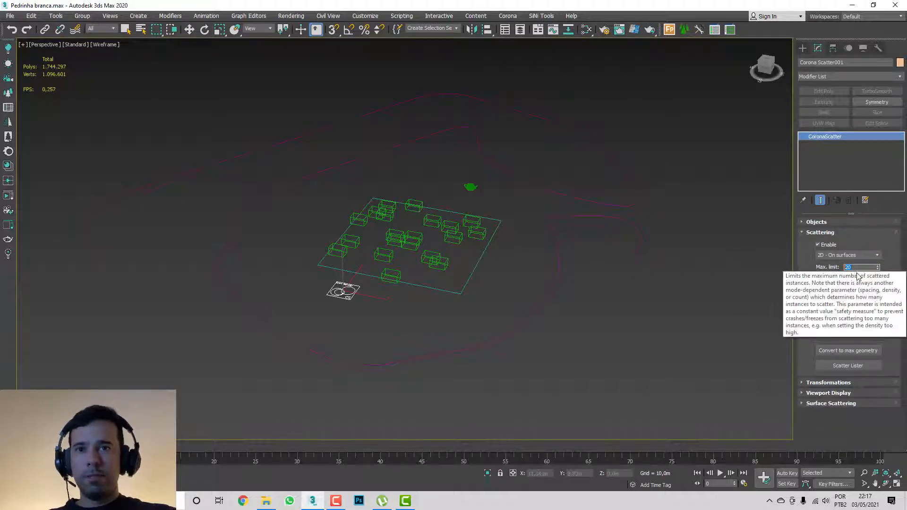
{"action": "type", "text": "500"}
{"action": "key", "text": "Return"}
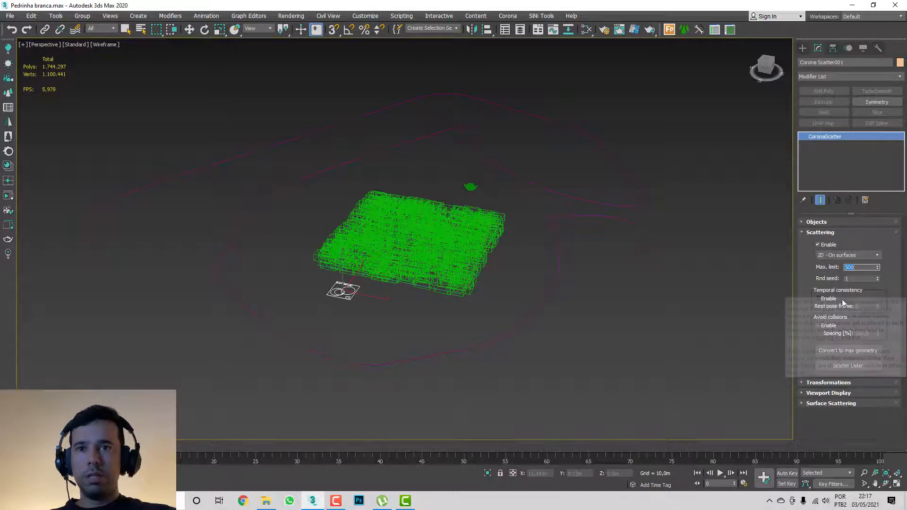
- Try random seeds up to 6 to vary the instance distribution on the rectangle, and return the seed to 1
{"action": "middle_click_drag", "start_coordinate": [561, 262], "coordinate": [572, 258]}
{"action": "scroll", "coordinate": [438, 260], "scroll_direction": "up", "scroll_amount": 3}
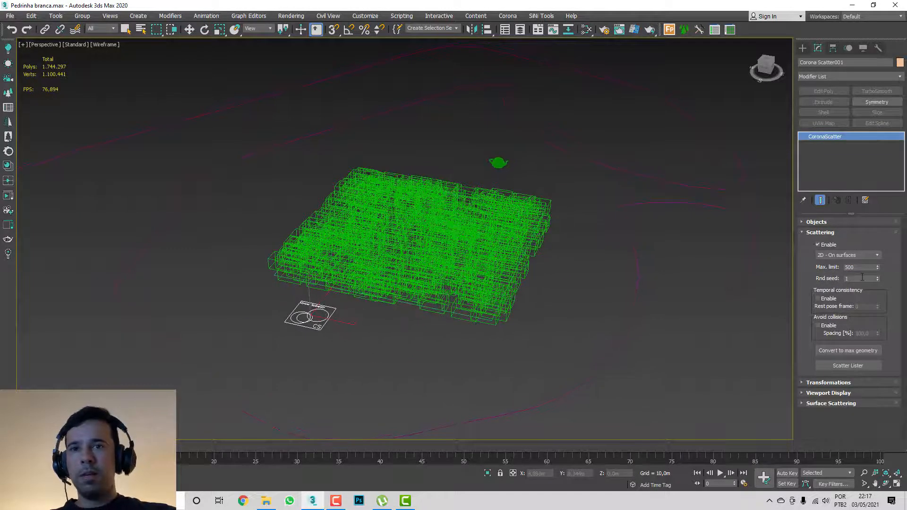
{"action": "left_click", "coordinate": [877, 277]}
{"action": "left_click", "coordinate": [877, 277]}
{"action": "left_click", "coordinate": [877, 277]}
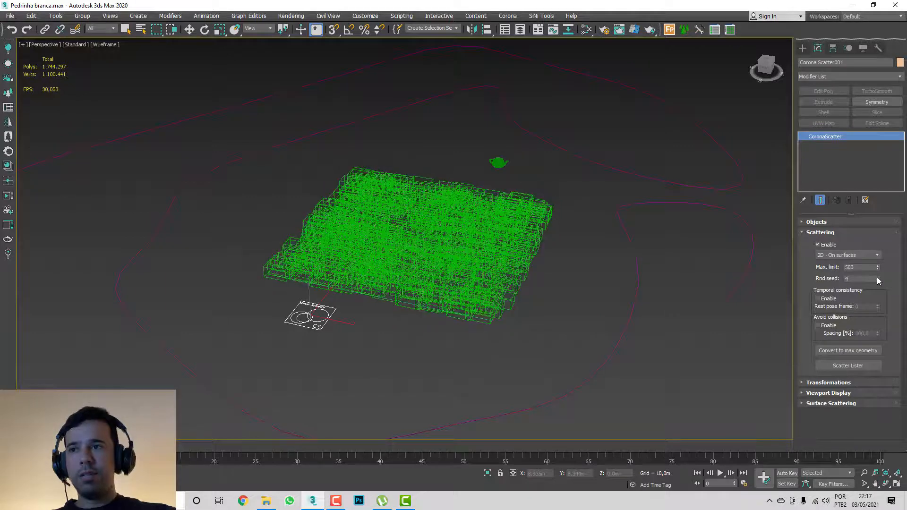
{"action": "left_click", "coordinate": [878, 277]}
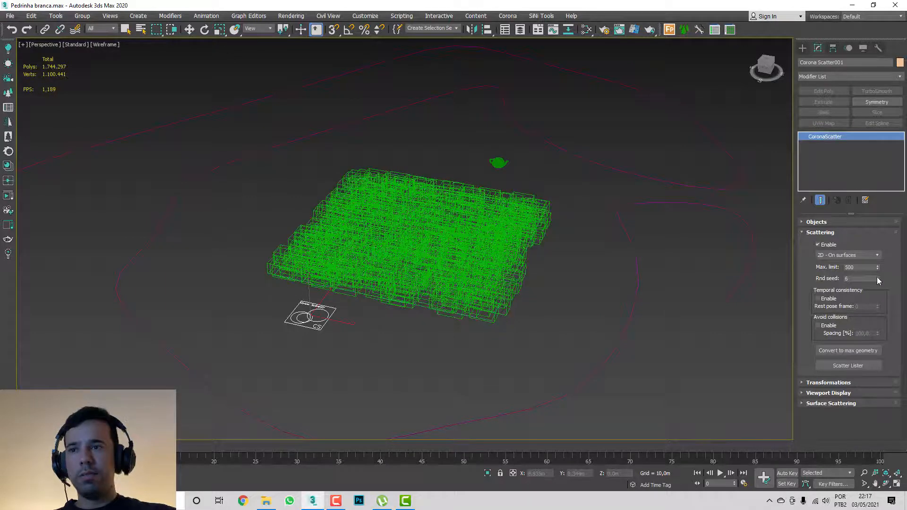
{"action": "left_click", "coordinate": [877, 280]}
{"action": "left_click", "coordinate": [877, 280]}
{"action": "left_click", "coordinate": [877, 280]}
{"action": "left_click", "coordinate": [878, 280]}
{"action": "left_click", "coordinate": [877, 280]}
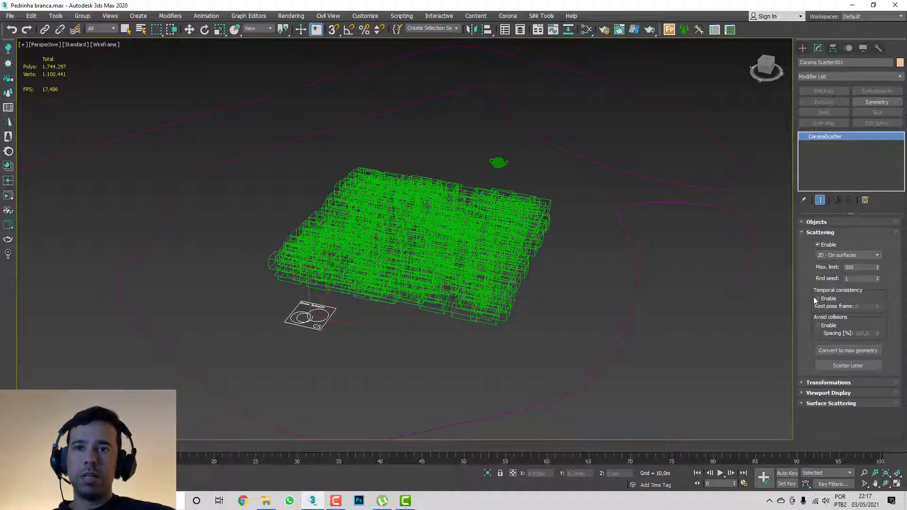
- Enable collision avoidance for the scattered instances on the rectangle
{"action": "mouse_move", "coordinate": [816, 299]}
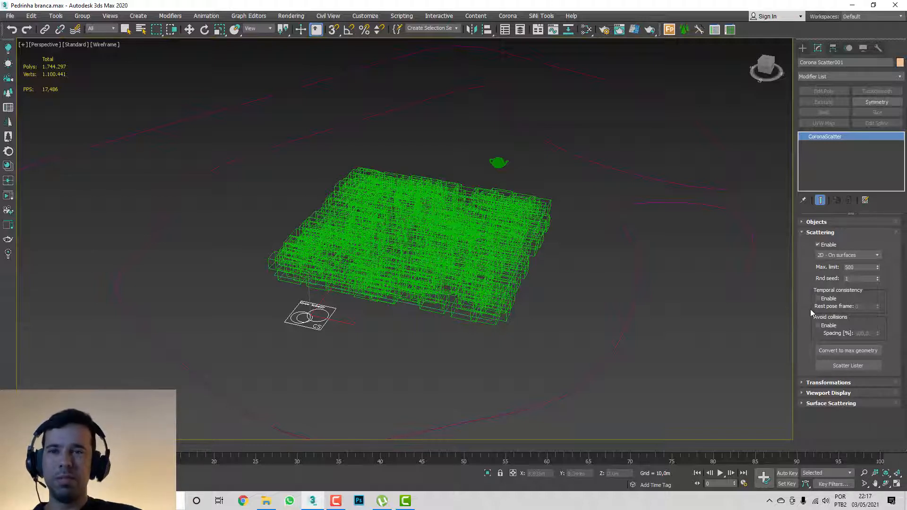
{"action": "left_click", "coordinate": [828, 326]}
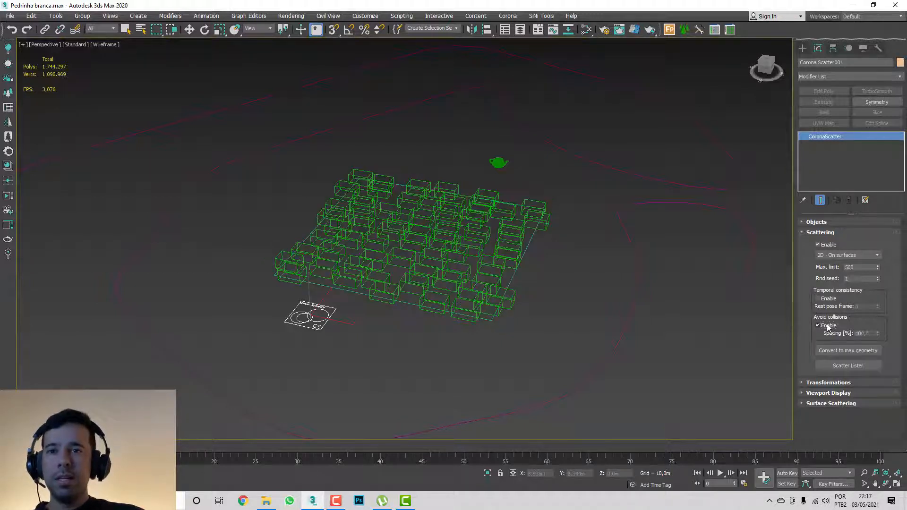
- Open the Corona frame buffer and restore it to a floating window over the Perspective viewport
{"action": "middle_click_drag", "start_coordinate": [525, 215], "coordinate": [485, 288], "text": "alt"}
{"action": "scroll", "coordinate": [472, 278], "scroll_direction": "up", "scroll_amount": 3}
{"action": "scroll", "coordinate": [486, 288], "scroll_direction": "down", "scroll_amount": 3}
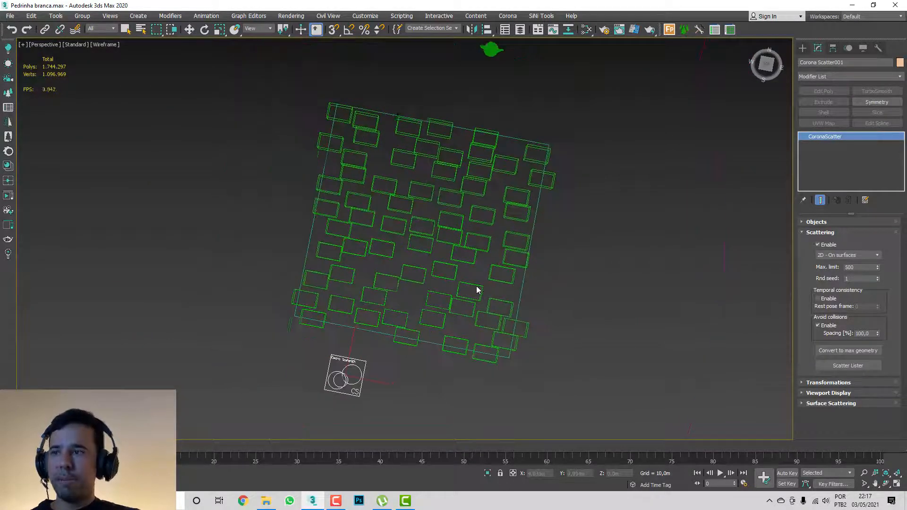
{"action": "scroll", "coordinate": [307, 287], "scroll_direction": "up", "scroll_amount": 1}
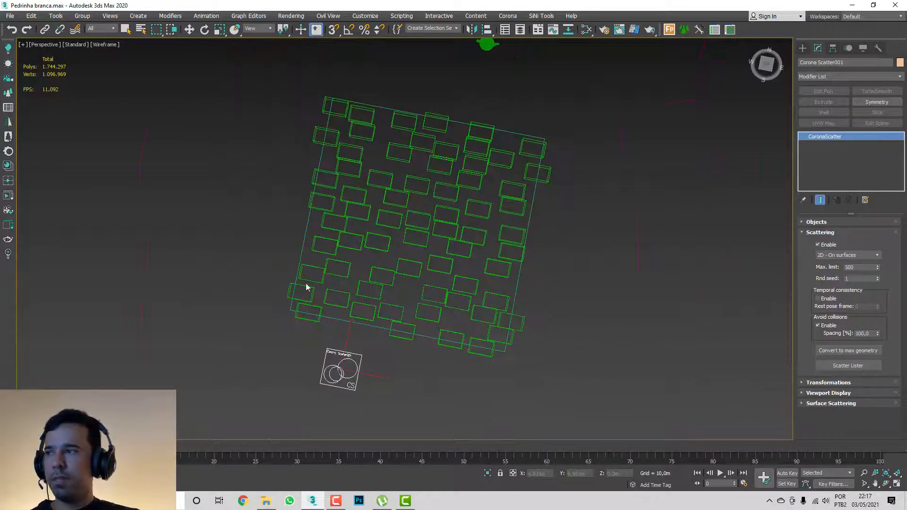
{"action": "left_click", "coordinate": [10, 226]}
{"action": "double_click", "coordinate": [300, 66]}
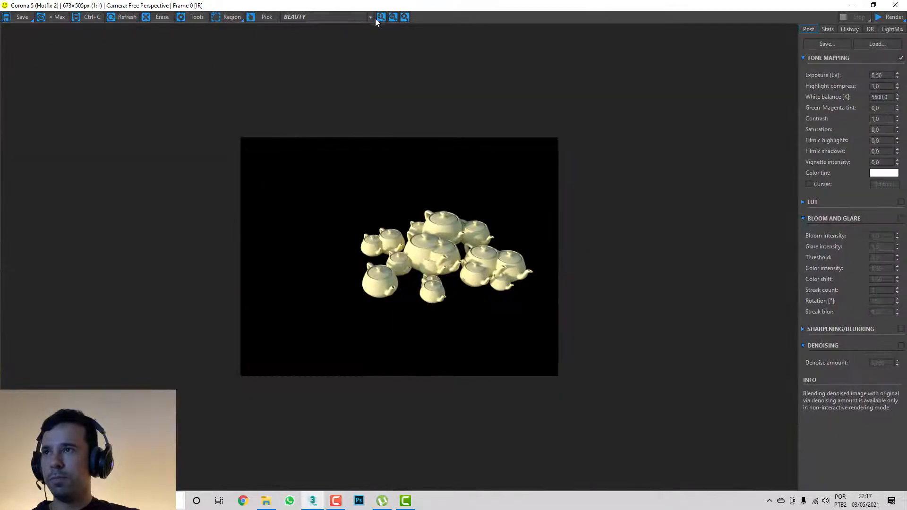
{"action": "double_click", "coordinate": [380, 8]}
{"action": "left_click_drag", "start_coordinate": [368, 62], "coordinate": [410, 70]}
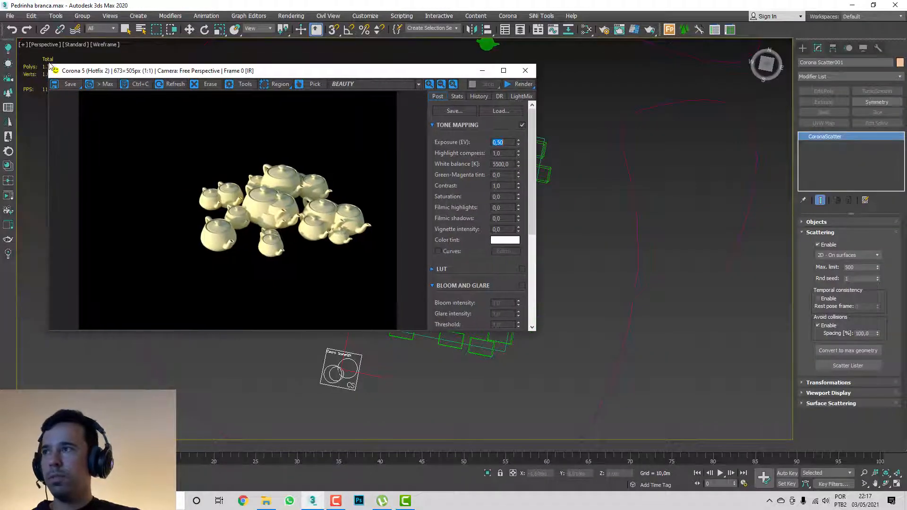
- Start interactive rendering of the scattered teapots and show the render statistics
{"action": "left_click", "coordinate": [8, 201]}
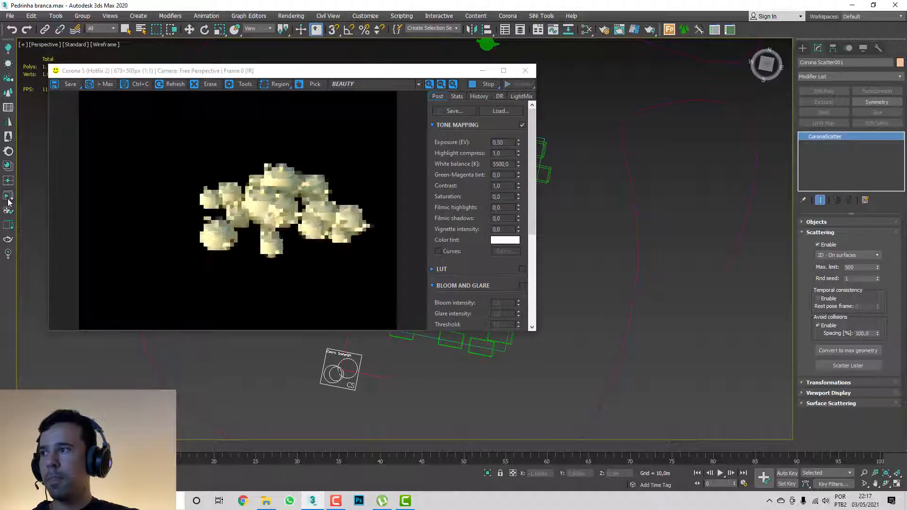
{"action": "middle_click_drag", "start_coordinate": [569, 230], "coordinate": [608, 257]}
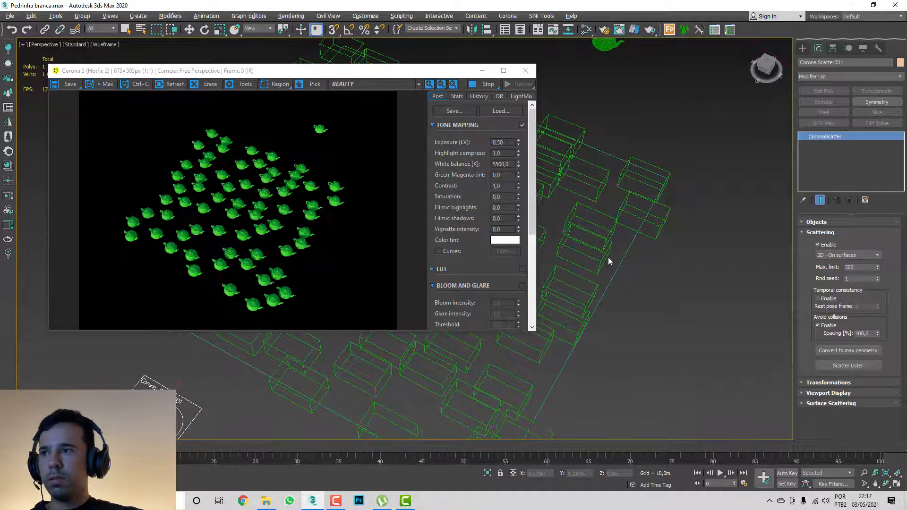
{"action": "left_click", "coordinate": [457, 97]}
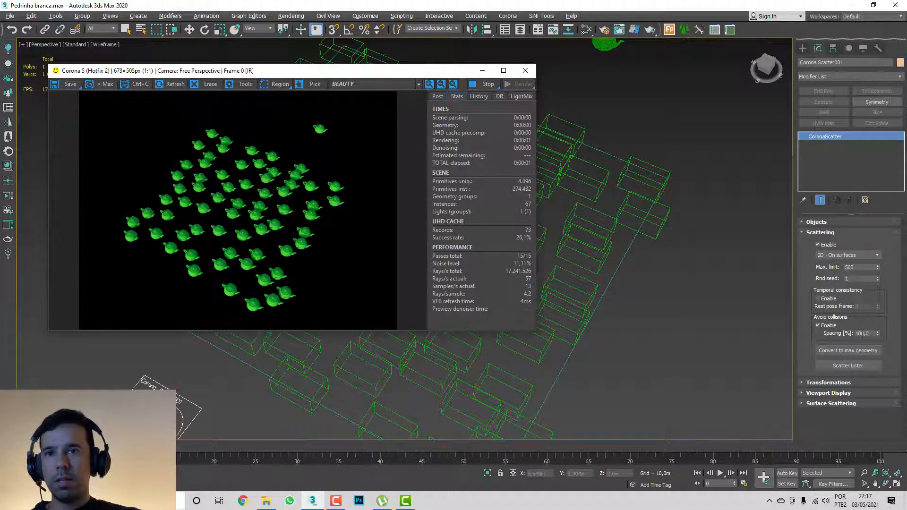
- Try a collision-avoidance spacing of 62% and inspect the teapot density up close in the interactive render
{"action": "left_click_drag", "start_coordinate": [877, 334], "coordinate": [867, 353]}
{"action": "middle_click_drag", "start_coordinate": [631, 323], "coordinate": [579, 330], "text": "alt"}
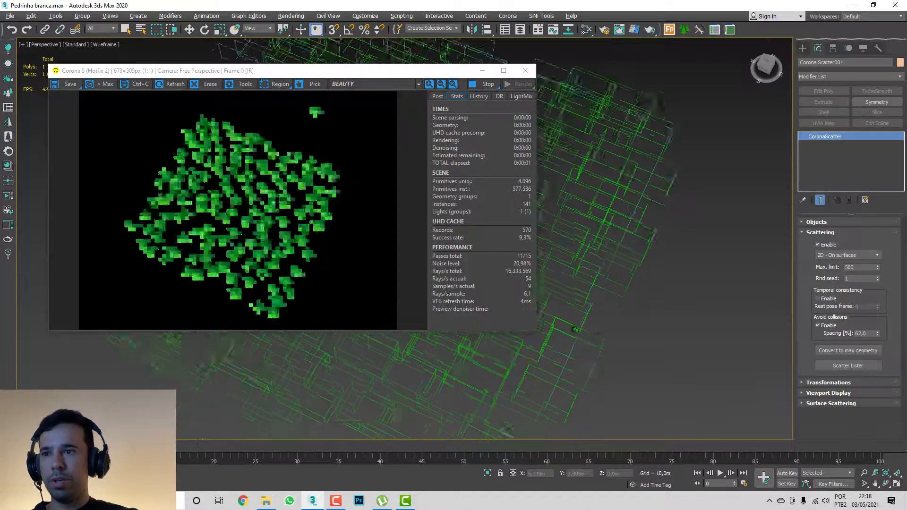
{"action": "scroll", "coordinate": [576, 330], "scroll_direction": "up", "scroll_amount": 5}
{"action": "scroll", "coordinate": [575, 330], "scroll_direction": "down", "scroll_amount": 2}
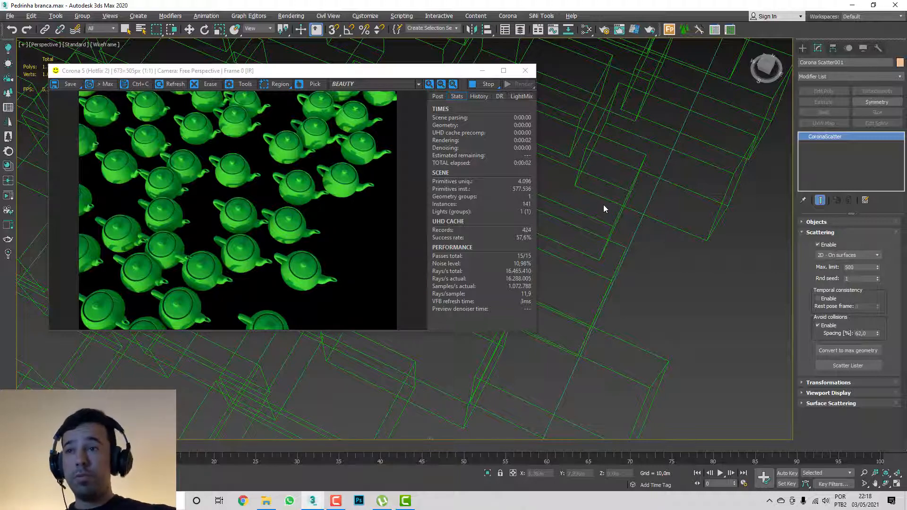
{"action": "scroll", "coordinate": [612, 233], "scroll_direction": "down", "scroll_amount": 5}
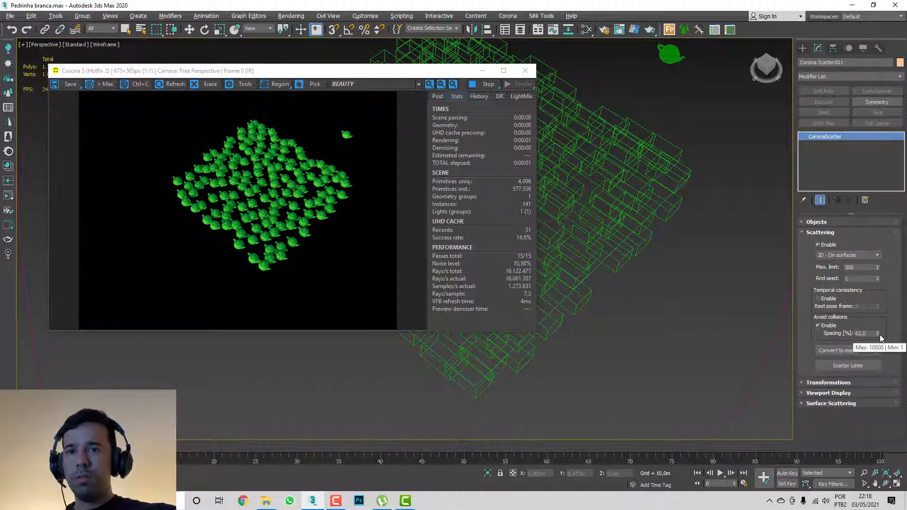
- Reduce the collision-avoidance spacing to 35.34% and inspect the teapots up close
{"action": "left_click_drag", "start_coordinate": [877, 334], "coordinate": [867, 356]}
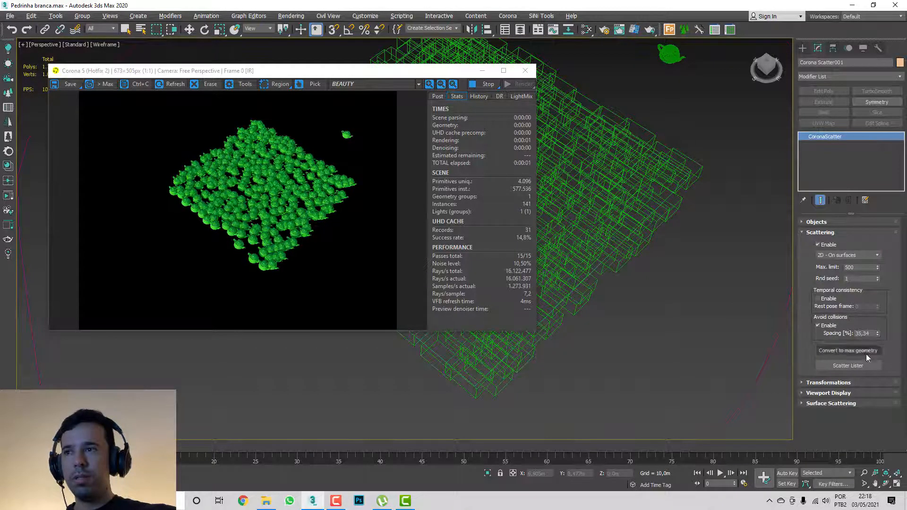
{"action": "scroll", "coordinate": [597, 182], "scroll_direction": "up", "scroll_amount": 5}
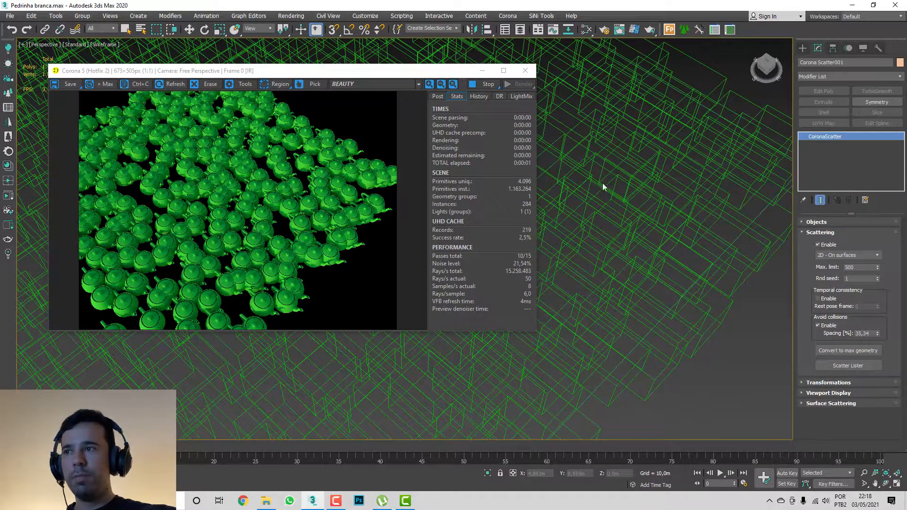
{"action": "scroll", "coordinate": [610, 187], "scroll_direction": "down", "scroll_amount": 2}
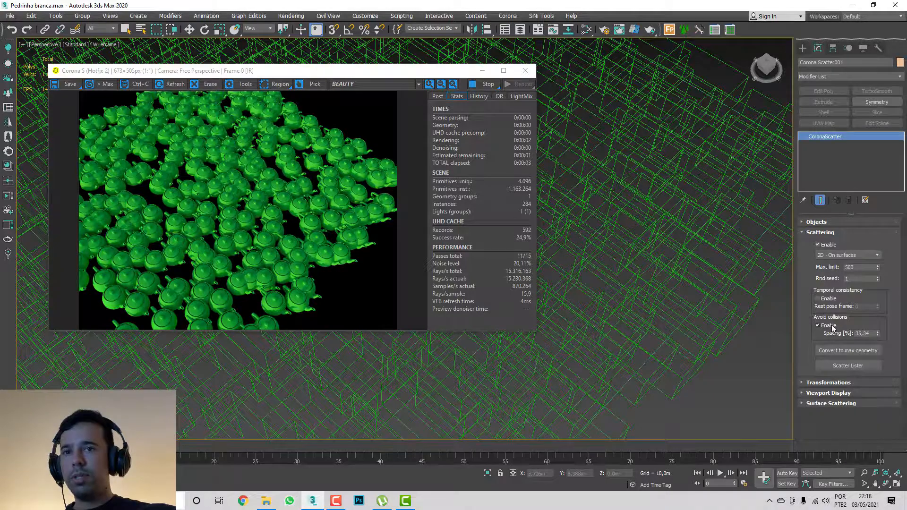
- Disable collision avoidance, collapse the Scattering settings and expand the Transformations settings
{"action": "left_click", "coordinate": [833, 327]}
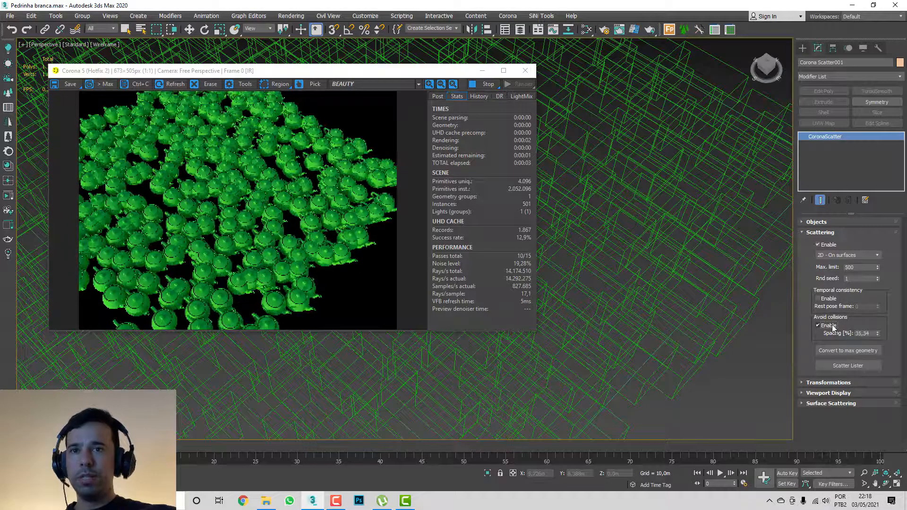
{"action": "left_click", "coordinate": [814, 232]}
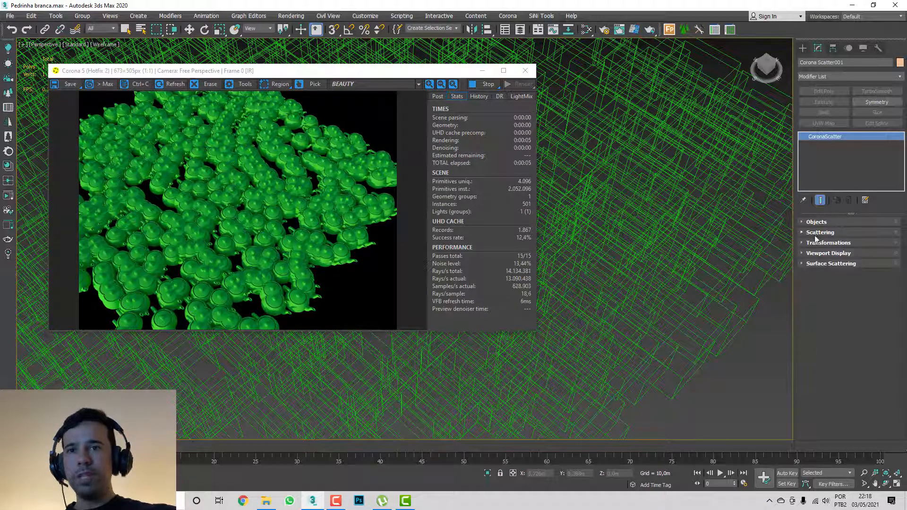
{"action": "left_click", "coordinate": [821, 241]}
{"action": "left_click_drag", "start_coordinate": [809, 249], "coordinate": [810, 251]}
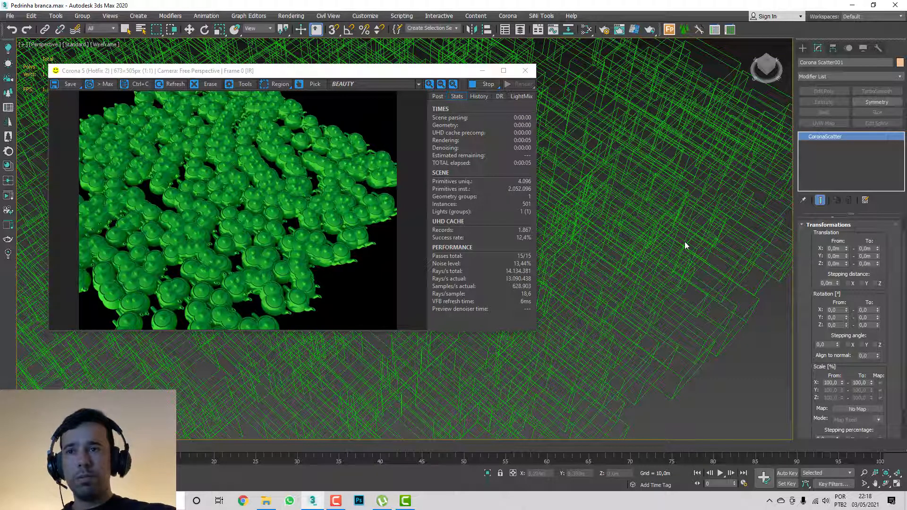
- Stop the interactive rendering, minimize the frame buffer and bring the whole scattered rectangle into view
{"action": "left_click", "coordinate": [483, 89]}
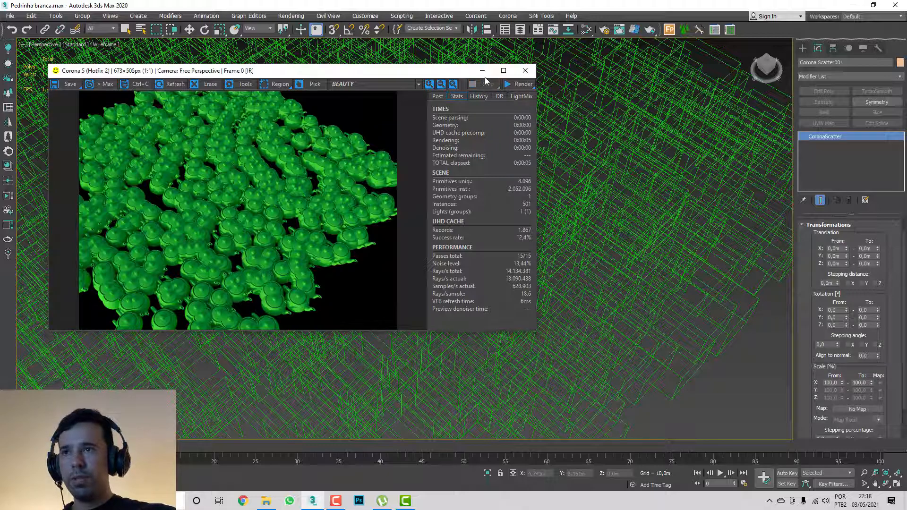
{"action": "left_click", "coordinate": [482, 70]}
{"action": "scroll", "coordinate": [457, 168], "scroll_direction": "up", "scroll_amount": 1}
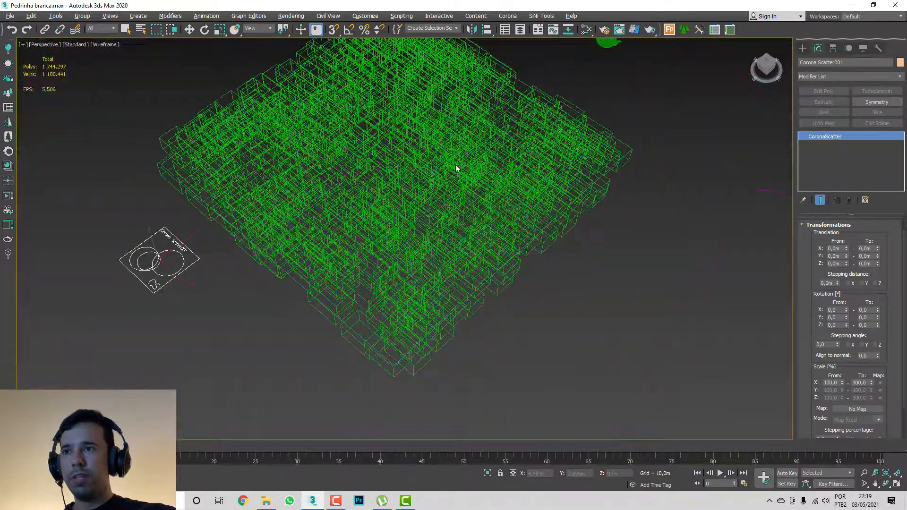
{"action": "middle_click_drag", "start_coordinate": [457, 166], "coordinate": [450, 207]}
{"action": "scroll", "coordinate": [811, 300], "scroll_direction": "up", "scroll_amount": 5}
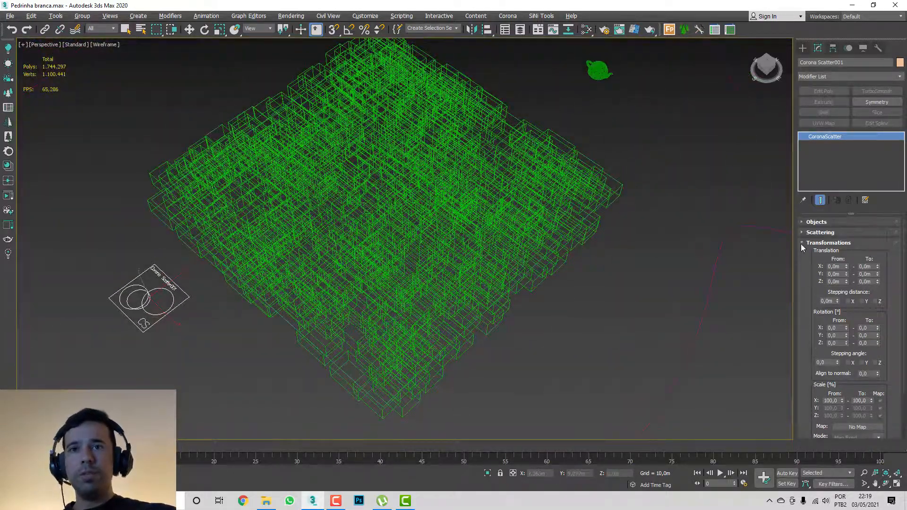
- Set the scattering maximum limit to 20 instances
{"action": "double_click", "coordinate": [857, 268]}
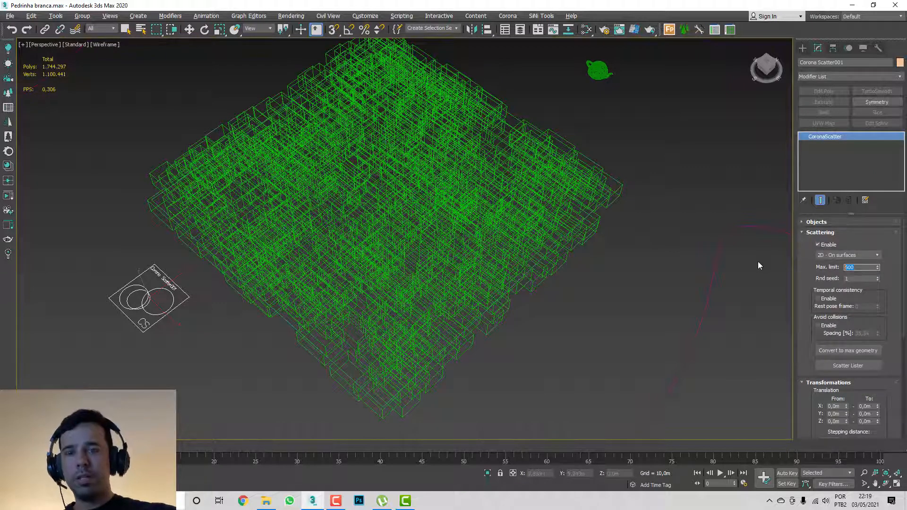
{"action": "type", "text": "20"}
{"action": "key", "text": "Return"}
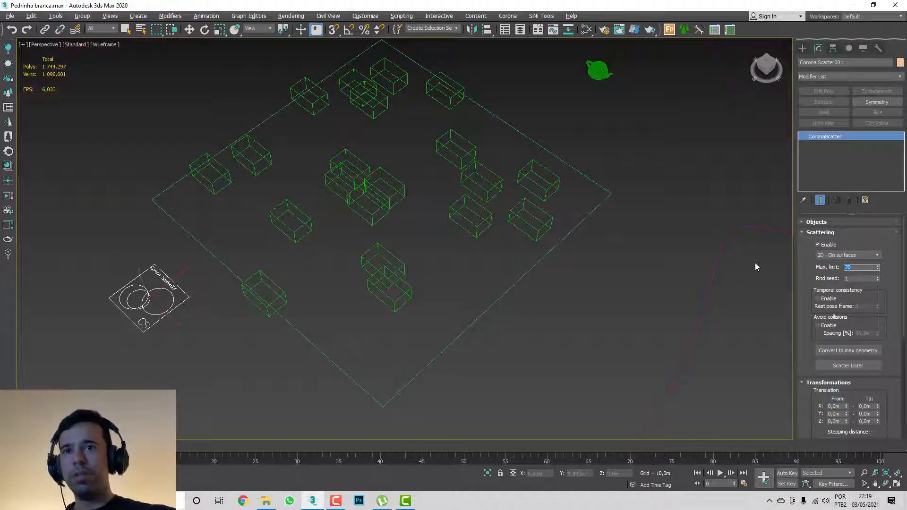
- Try X translation maximums of 1, 2, 3, 4 and 6.92 m on the scattered instances
{"action": "scroll", "coordinate": [813, 331], "scroll_direction": "down", "scroll_amount": 3}
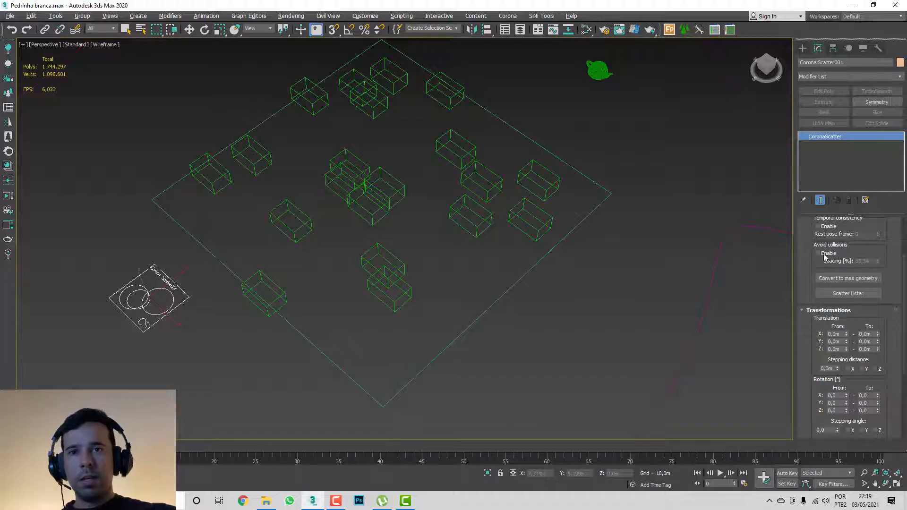
{"action": "scroll", "coordinate": [815, 271], "scroll_direction": "down", "scroll_amount": 3}
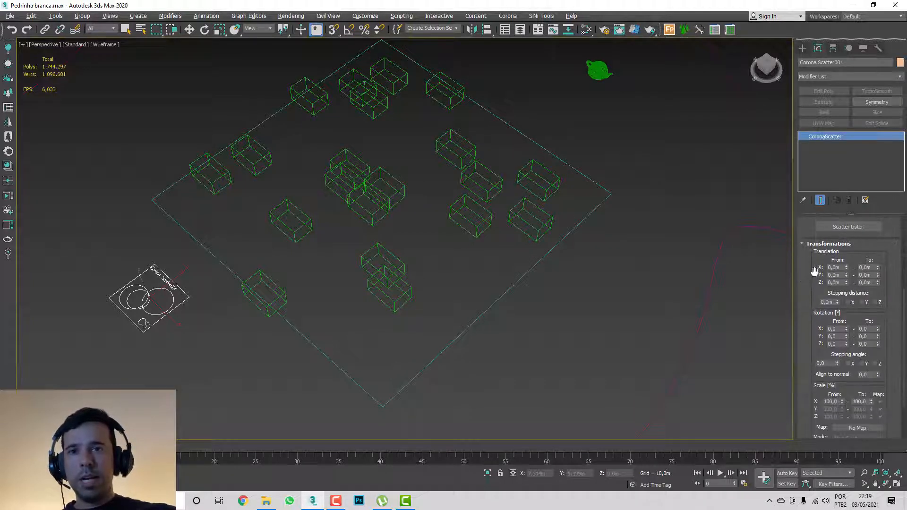
{"action": "double_click", "coordinate": [866, 267]}
{"action": "type", "text": "1"}
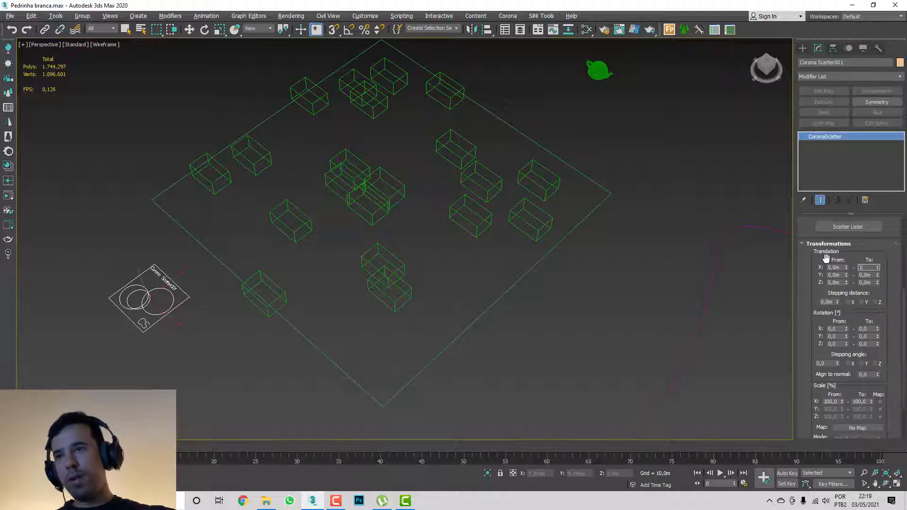
{"action": "key", "text": "Return"}
{"action": "type", "text": "2"}
{"action": "key", "text": "Return"}
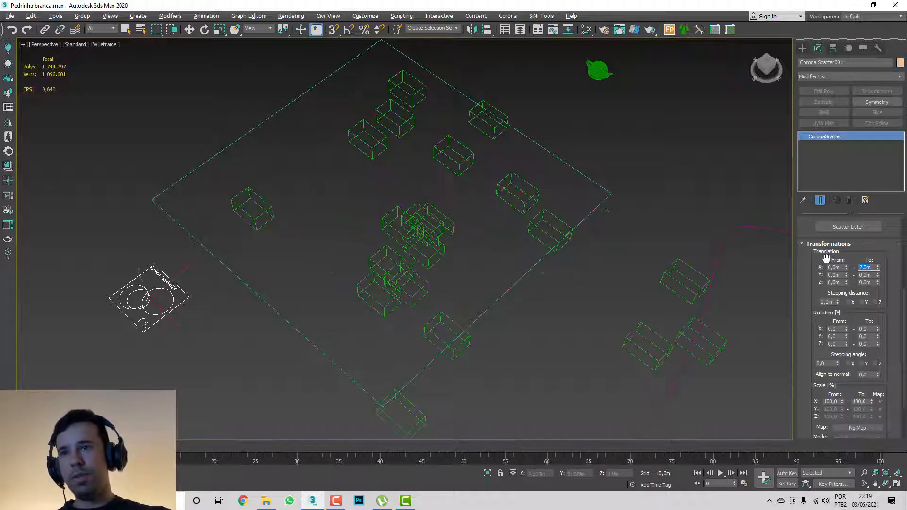
{"action": "type", "text": "3"}
{"action": "key", "text": "Return"}
{"action": "type", "text": "4"}
{"action": "key", "text": "Return"}
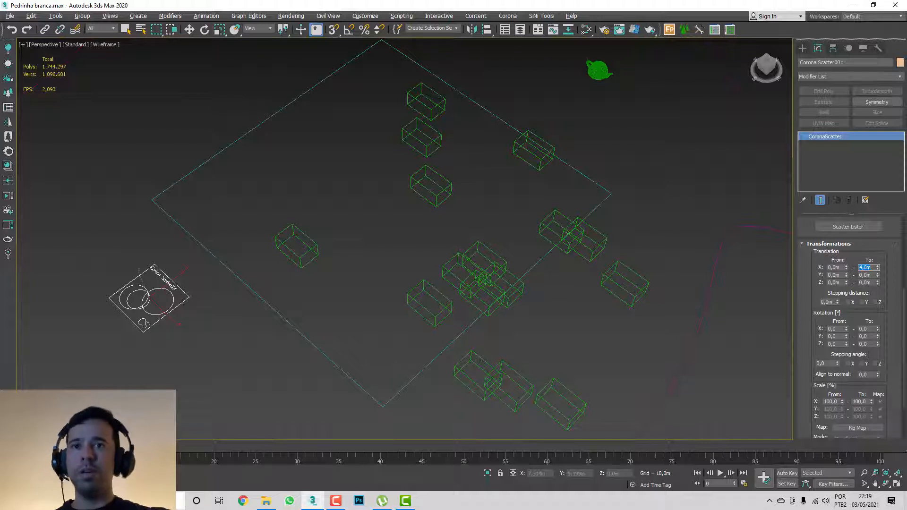
{"action": "left_click_drag", "start_coordinate": [877, 268], "coordinate": [873, 232]}
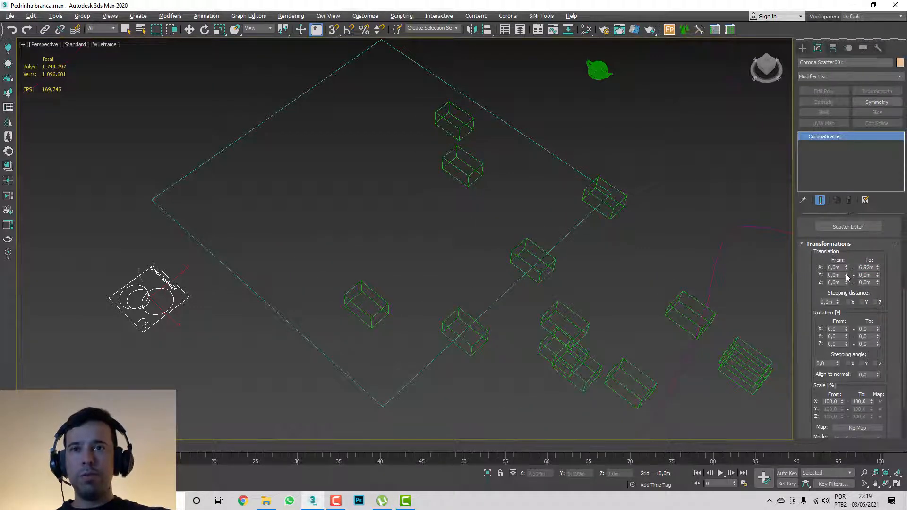
- Try changing the Y translation minimum and maximum and a negative X translation minimum on the instances
{"action": "left_click_drag", "start_coordinate": [847, 276], "coordinate": [859, 239]}
{"action": "right_click", "coordinate": [847, 276]}
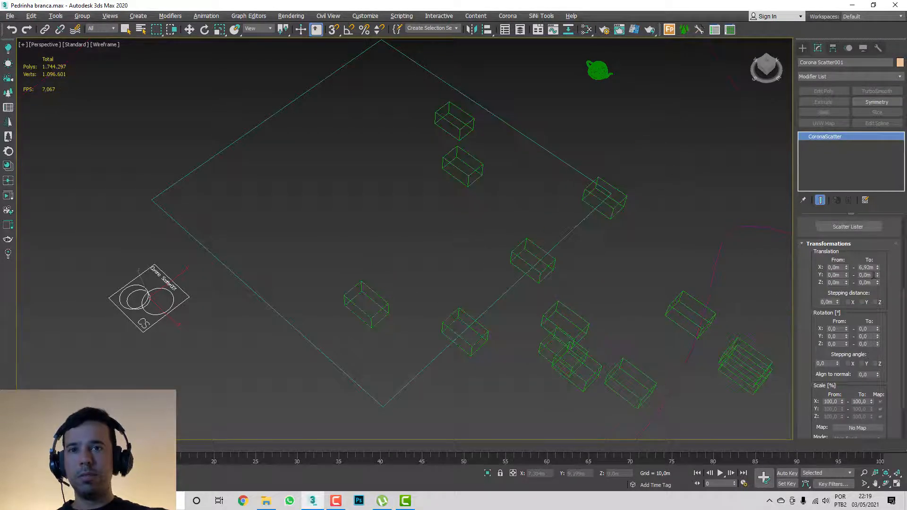
{"action": "left_click_drag", "start_coordinate": [878, 275], "coordinate": [877, 219]}
{"action": "right_click", "coordinate": [878, 219]}
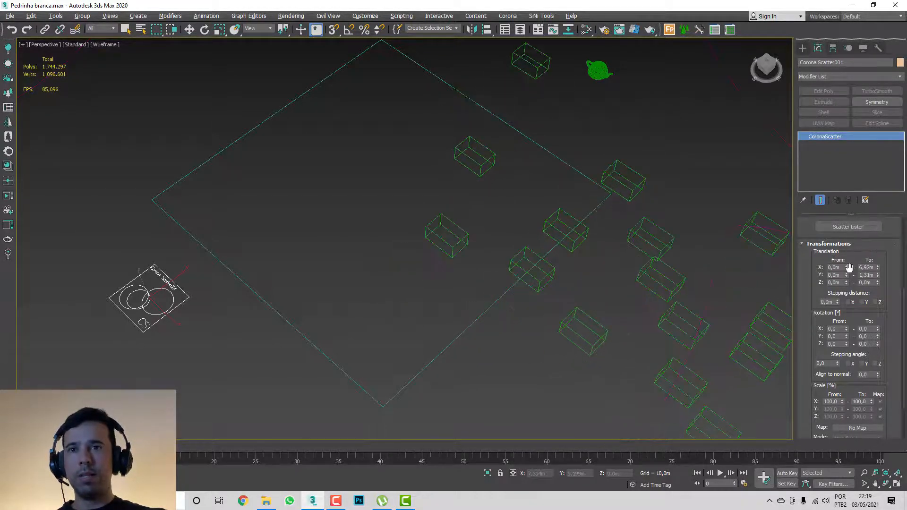
{"action": "left_click_drag", "start_coordinate": [847, 271], "coordinate": [845, 273]}
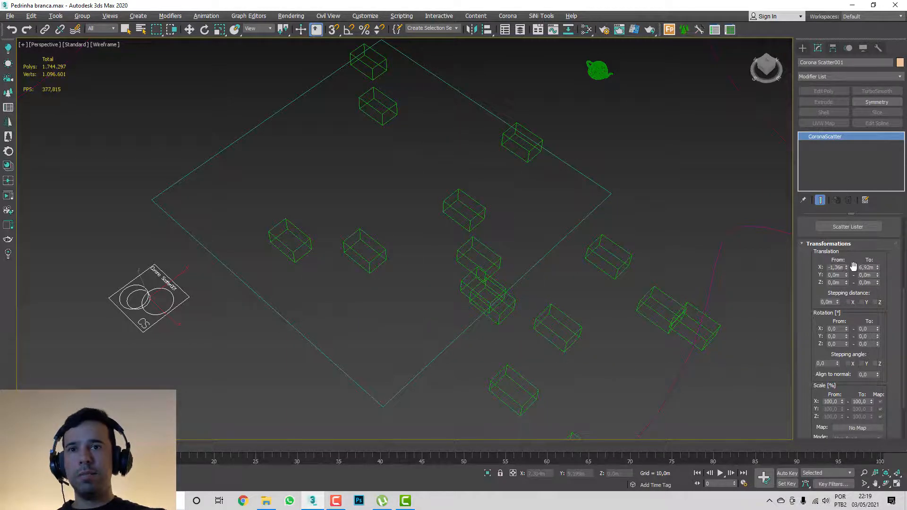
{"action": "right_click", "coordinate": [847, 268]}
- Set the X translation maximum to 5 m and check the instances' offset from the rectangle from above
{"action": "scroll", "coordinate": [547, 221], "scroll_direction": "down", "scroll_amount": 3}
{"action": "middle_click_drag", "start_coordinate": [546, 221], "coordinate": [559, 246], "text": "alt"}
{"action": "double_click", "coordinate": [868, 267]}
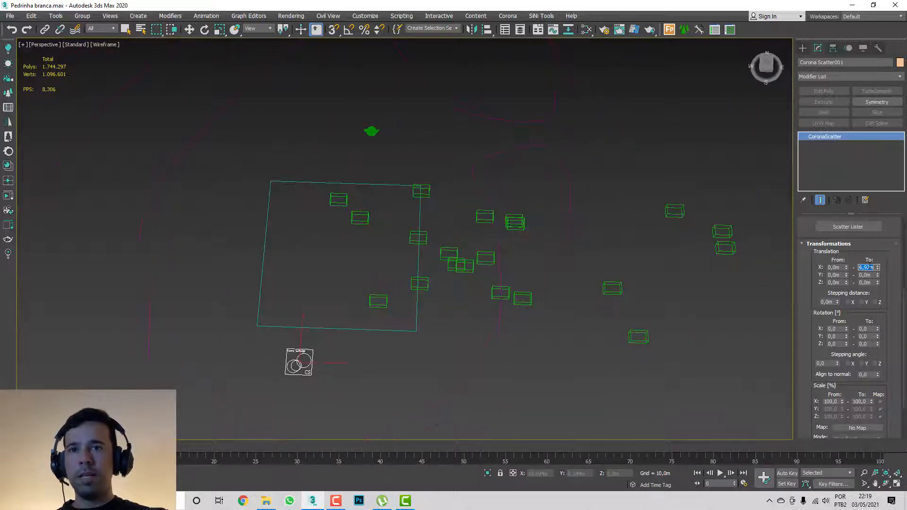
{"action": "type", "text": "5"}
{"action": "key", "text": "Return"}
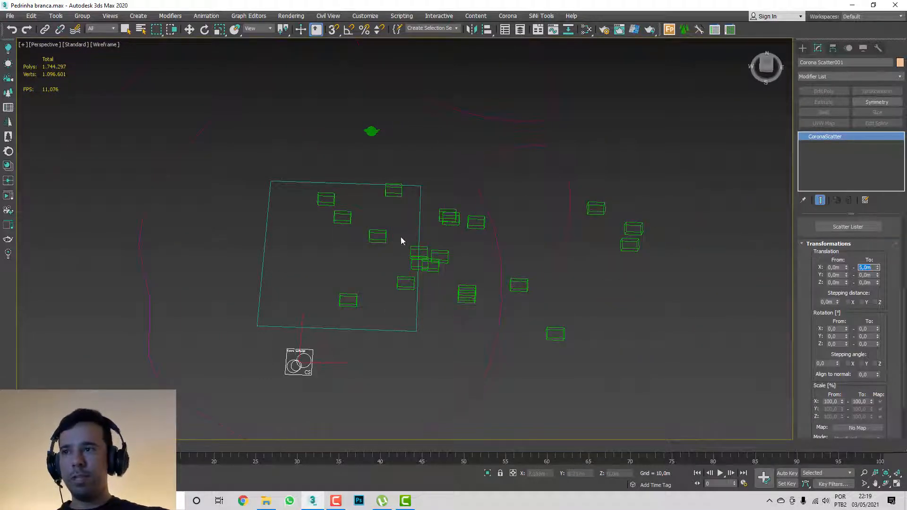
{"action": "middle_click_drag", "start_coordinate": [526, 255], "coordinate": [519, 256]}
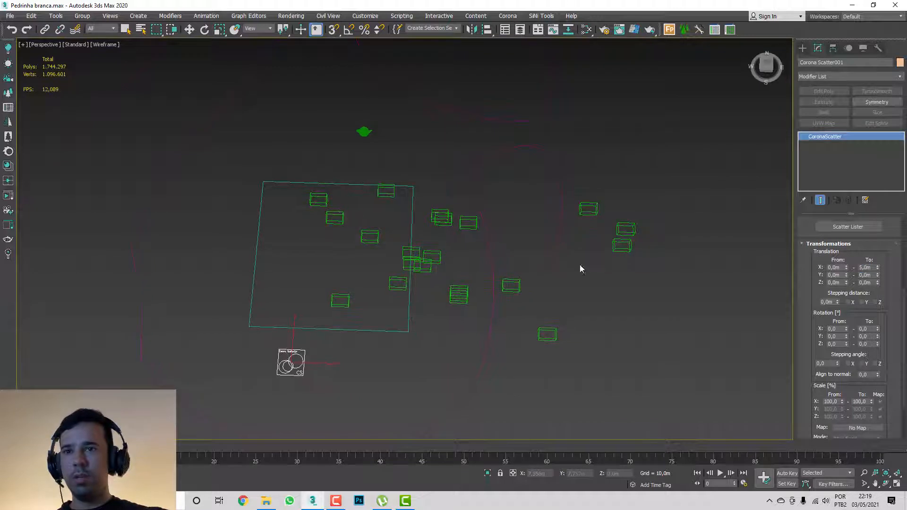
{"action": "double_click", "coordinate": [835, 267]}
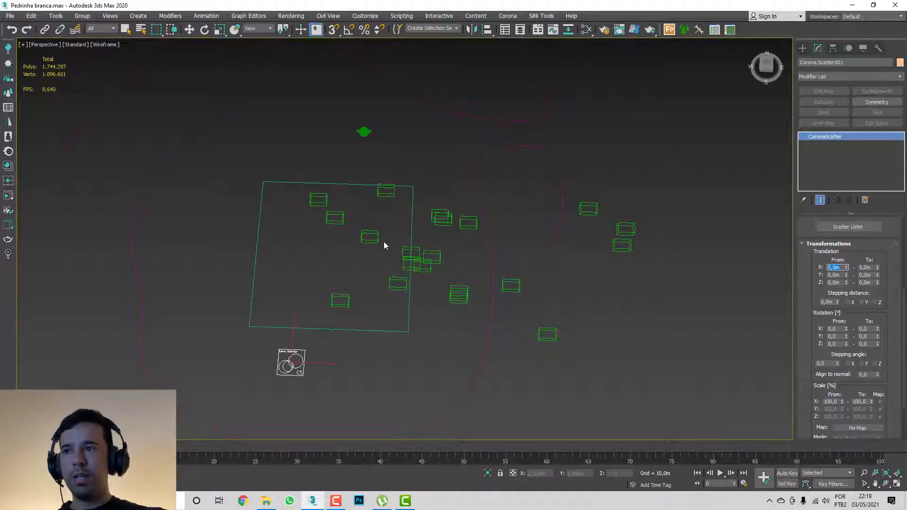
{"action": "middle_click_drag", "start_coordinate": [615, 244], "coordinate": [632, 240]}
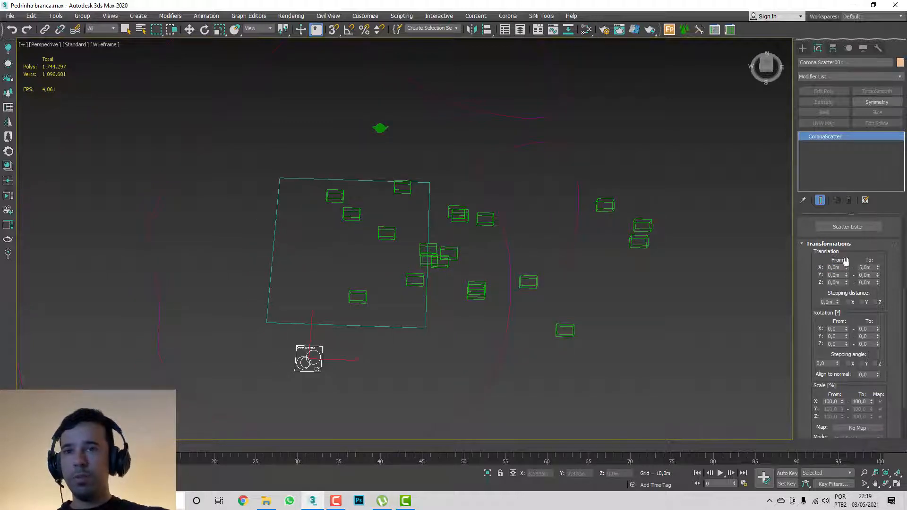
- Set the scattered instances' X translation range from -2.5 m to 2.5 m
{"action": "left_click_drag", "start_coordinate": [819, 265], "coordinate": [744, 258]}
{"action": "type", "text": "-2,5"}
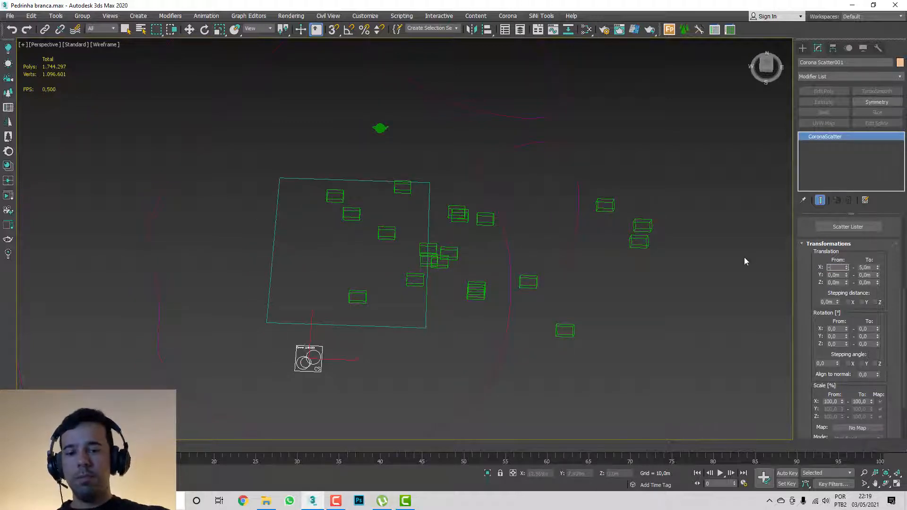
{"action": "key", "text": "Tab"}
{"action": "type", "text": "2,"}
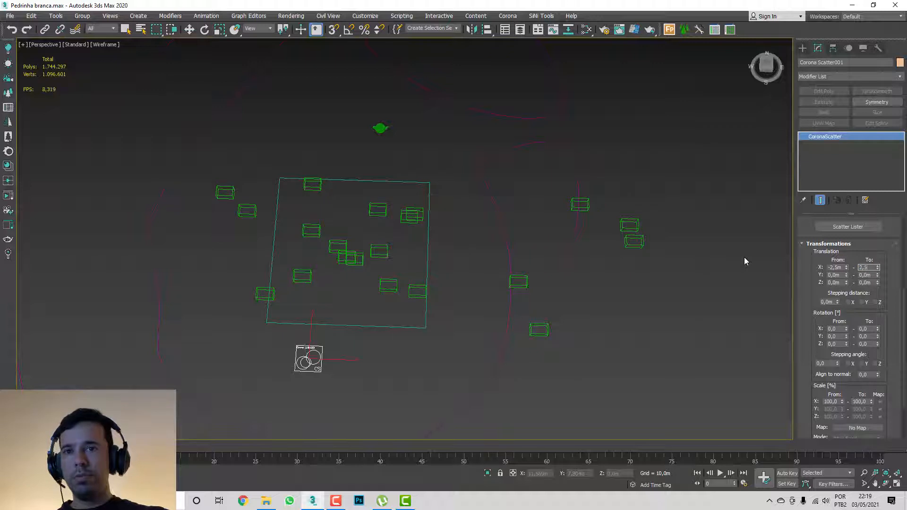
{"action": "type", "text": "5"}
{"action": "key", "text": "Return"}
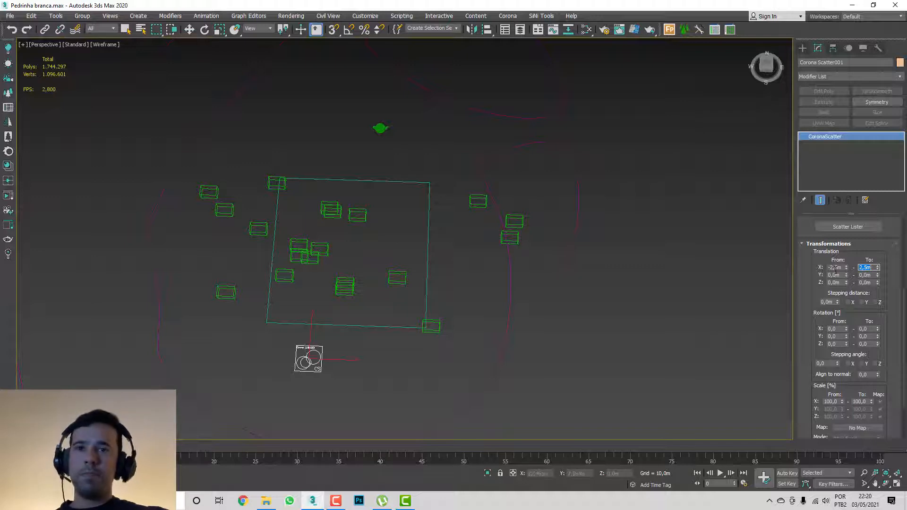
- Set the scattered instances' Y translation range from -2.5 m to 2.5 m
{"action": "double_click", "coordinate": [837, 275]}
{"action": "type", "text": "-2,5"}
{"action": "key", "text": "Tab"}
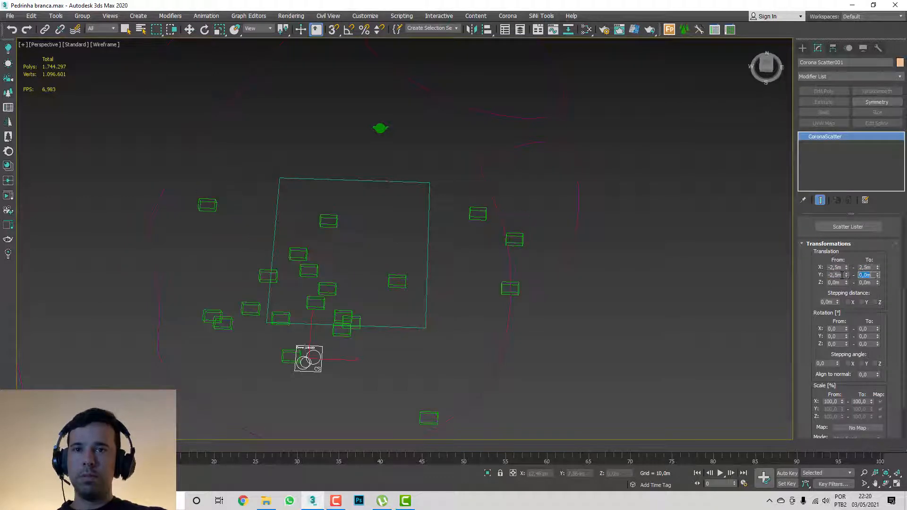
{"action": "type", "text": "2,5"}
{"action": "key", "text": "Return"}
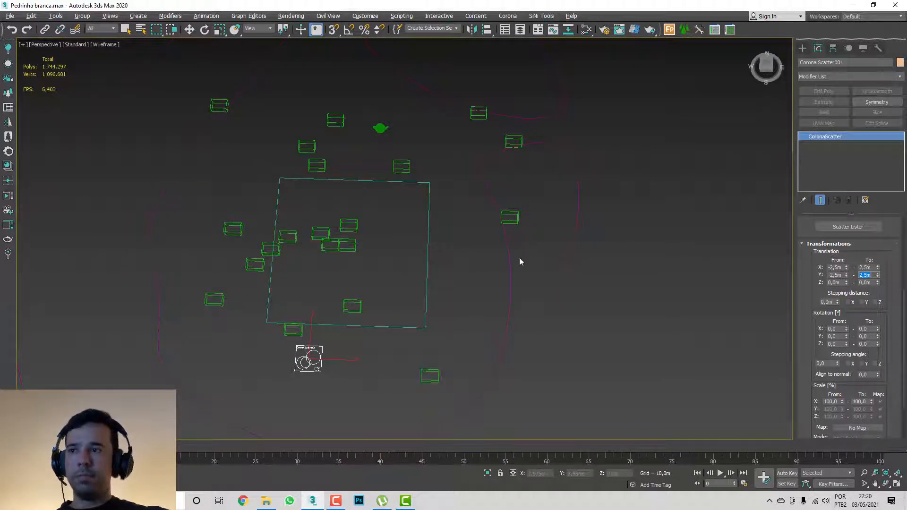
- Try a Z translation maximum of 3 m and check the instances' heights from the front
{"action": "middle_click_drag", "start_coordinate": [520, 262], "coordinate": [397, 186], "text": "alt"}
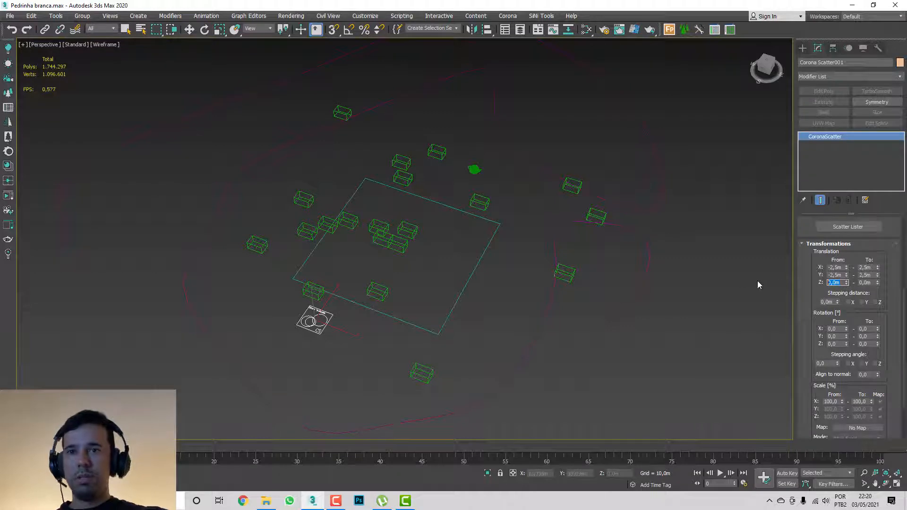
{"action": "middle_click_drag", "start_coordinate": [758, 281], "coordinate": [722, 262], "text": "alt"}
{"action": "left_click_drag", "start_coordinate": [719, 264], "coordinate": [552, 265], "text": "alt"}
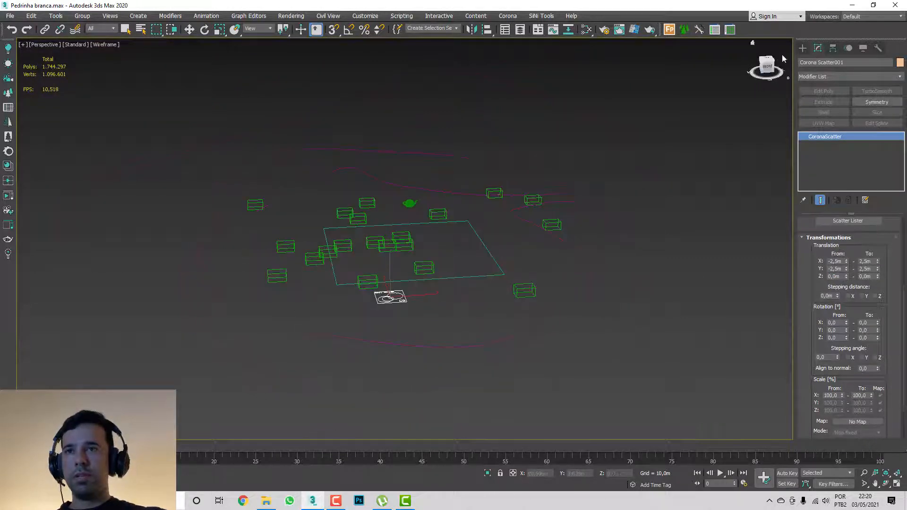
{"action": "left_click", "coordinate": [769, 70]}
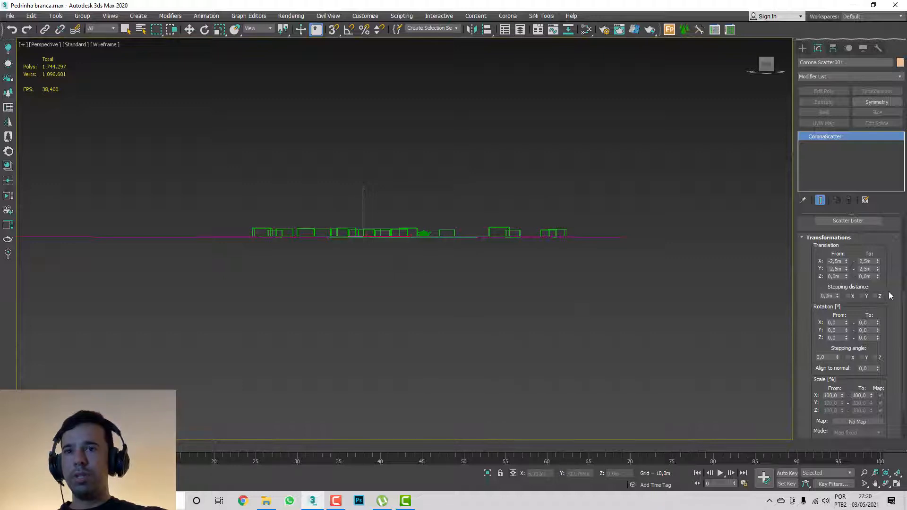
{"action": "left_click", "coordinate": [868, 277]}
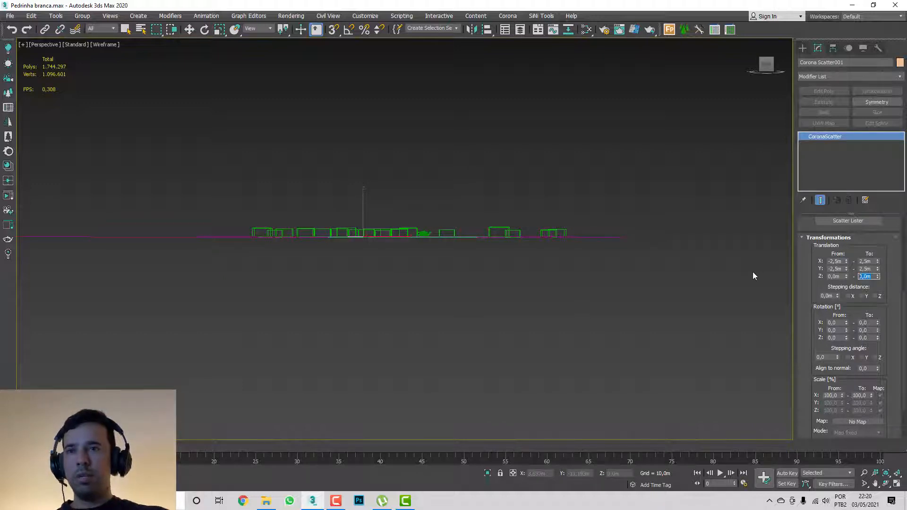
{"action": "type", "text": "3"}
{"action": "key", "text": "Return"}
{"action": "middle_click_drag", "start_coordinate": [488, 219], "coordinate": [415, 262], "text": "alt"}
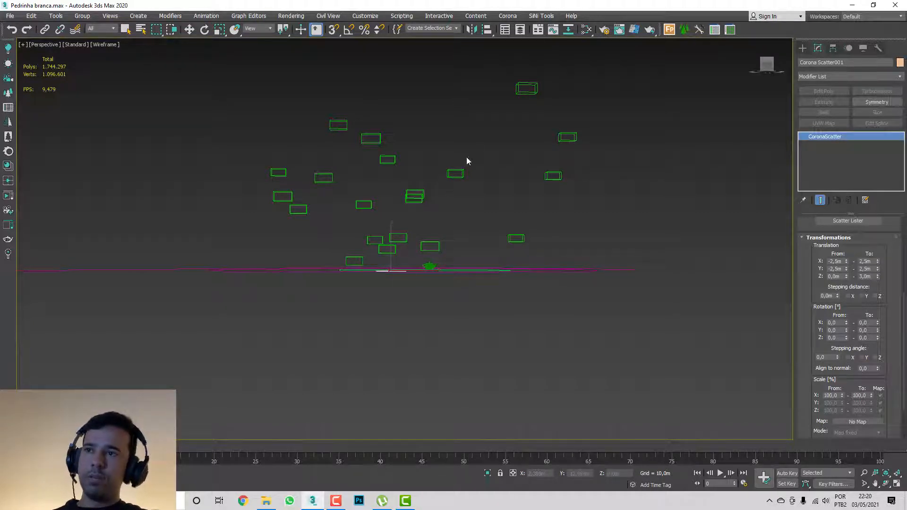
{"action": "middle_click_drag", "start_coordinate": [536, 88], "coordinate": [526, 90]}
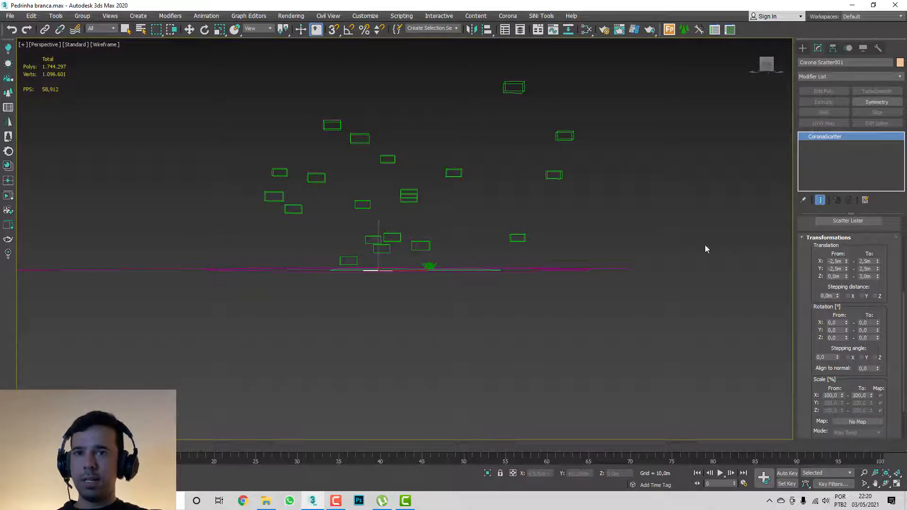
- Inspect the spread from above and reset the X and Y translation minimums and maximums to 0 m
{"action": "middle_click_drag", "start_coordinate": [704, 249], "coordinate": [604, 267], "text": "alt"}
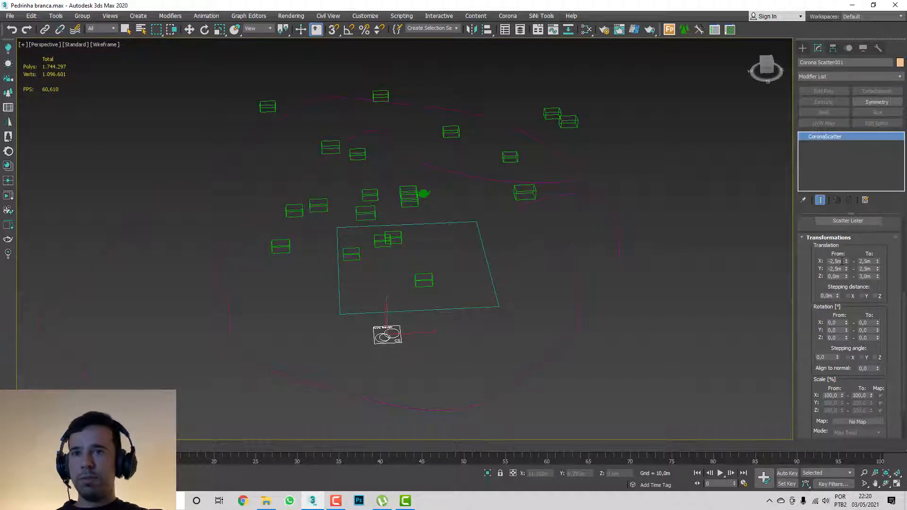
{"action": "middle_click_drag", "start_coordinate": [491, 265], "coordinate": [467, 293], "text": "alt"}
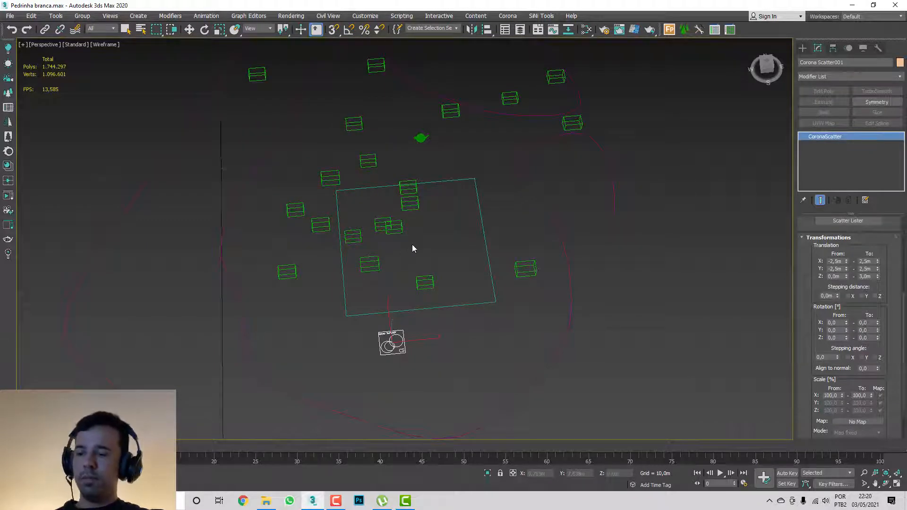
{"action": "scroll", "coordinate": [412, 245], "scroll_direction": "down", "scroll_amount": 5}
{"action": "middle_click_drag", "start_coordinate": [420, 247], "coordinate": [412, 229], "text": "alt"}
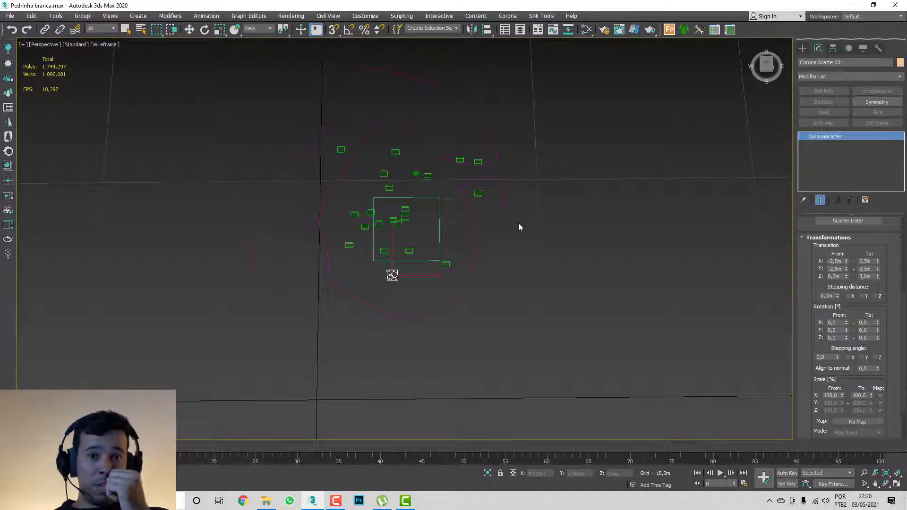
{"action": "right_click", "coordinate": [846, 261]}
{"action": "right_click", "coordinate": [846, 269]}
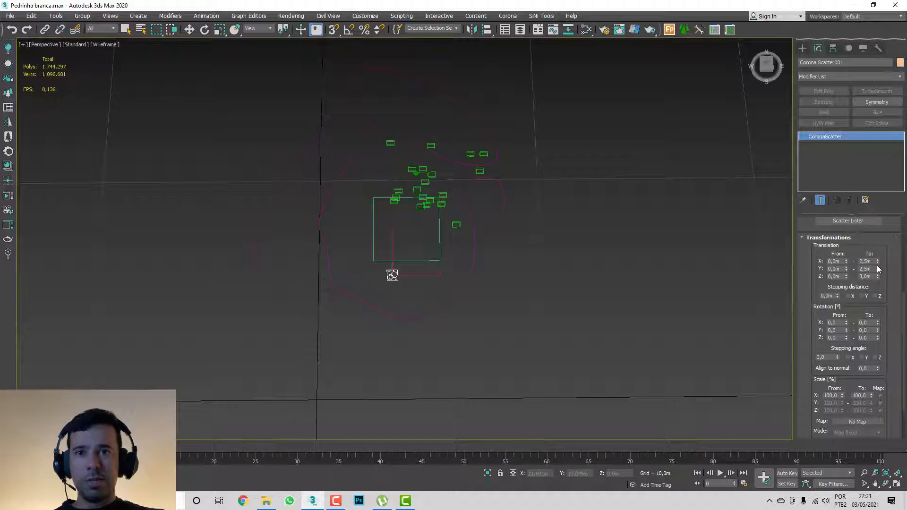
{"action": "right_click", "coordinate": [878, 269]}
{"action": "right_click", "coordinate": [878, 262]}
{"action": "right_click", "coordinate": [878, 277]}
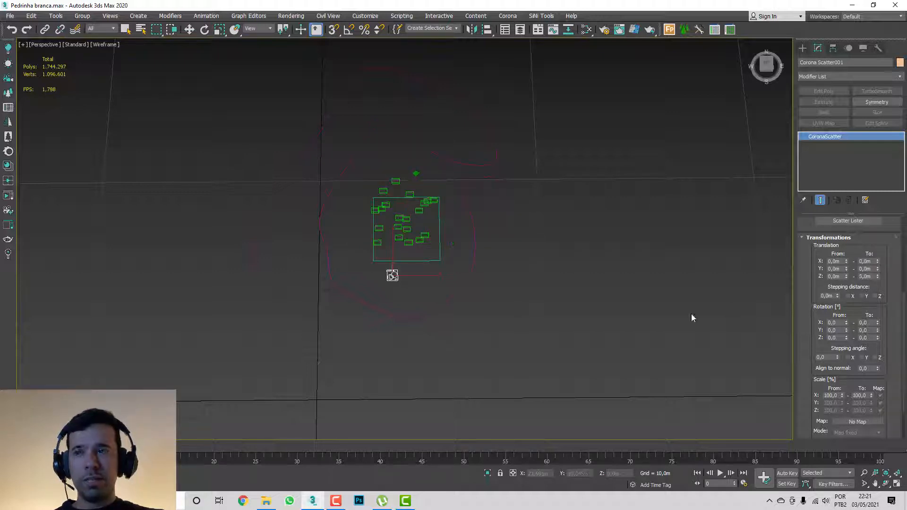
- Set the Z translation maximum to 10 m and check how the instances spread vertically above the rectangle
{"action": "middle_click_drag", "start_coordinate": [453, 289], "coordinate": [431, 264], "text": "alt"}
{"action": "scroll", "coordinate": [422, 254], "scroll_direction": "up", "scroll_amount": 3}
{"action": "scroll", "coordinate": [422, 256], "scroll_direction": "up", "scroll_amount": 2}
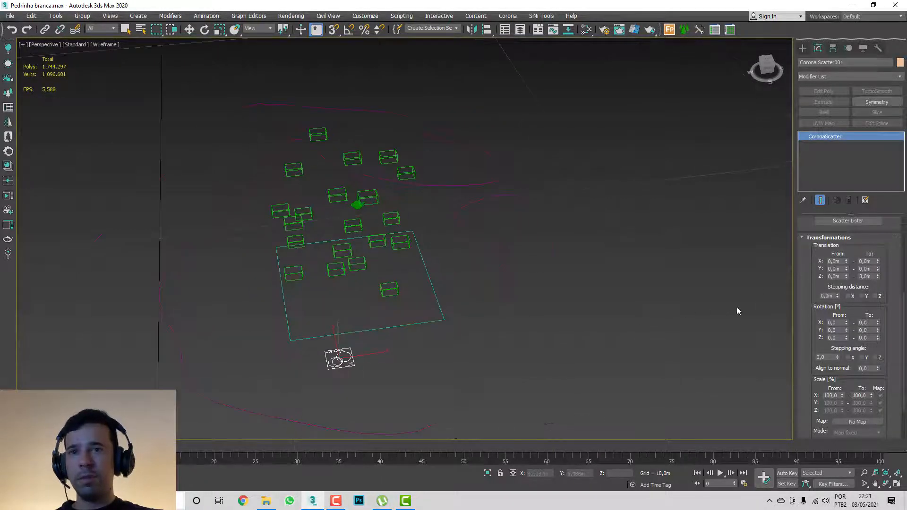
{"action": "double_click", "coordinate": [864, 276]}
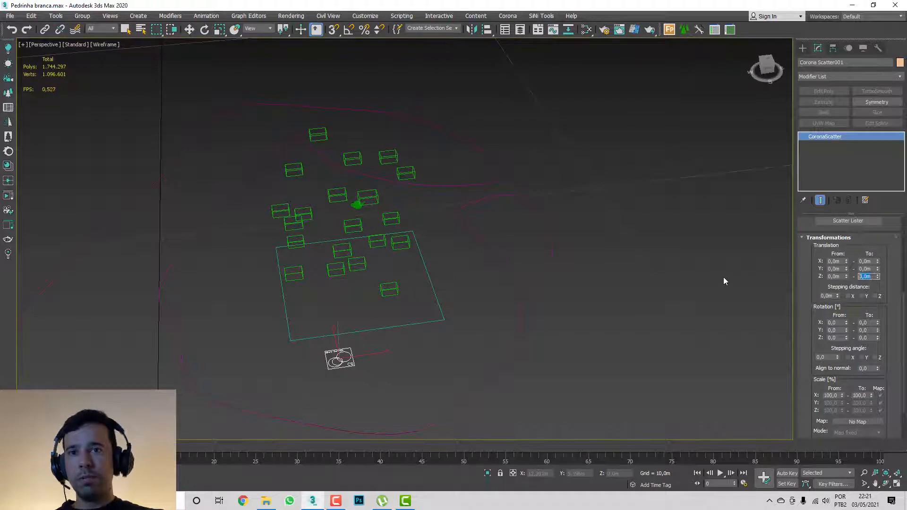
{"action": "type", "text": "10"}
{"action": "key", "text": "Return"}
{"action": "middle_click_drag", "start_coordinate": [472, 217], "coordinate": [470, 234]}
{"action": "scroll", "coordinate": [465, 245], "scroll_direction": "down", "scroll_amount": 4}
{"action": "middle_click_drag", "start_coordinate": [477, 190], "coordinate": [462, 268]}
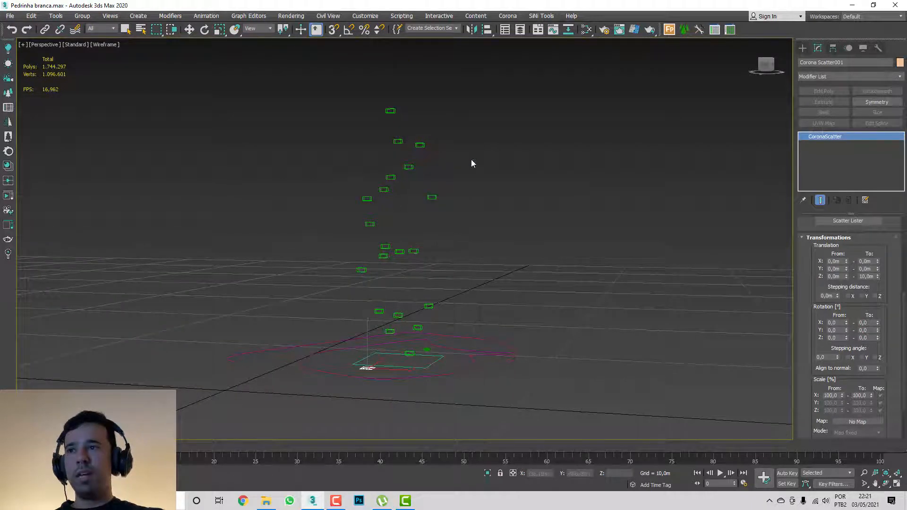
{"action": "middle_click_drag", "start_coordinate": [536, 264], "coordinate": [487, 247]}
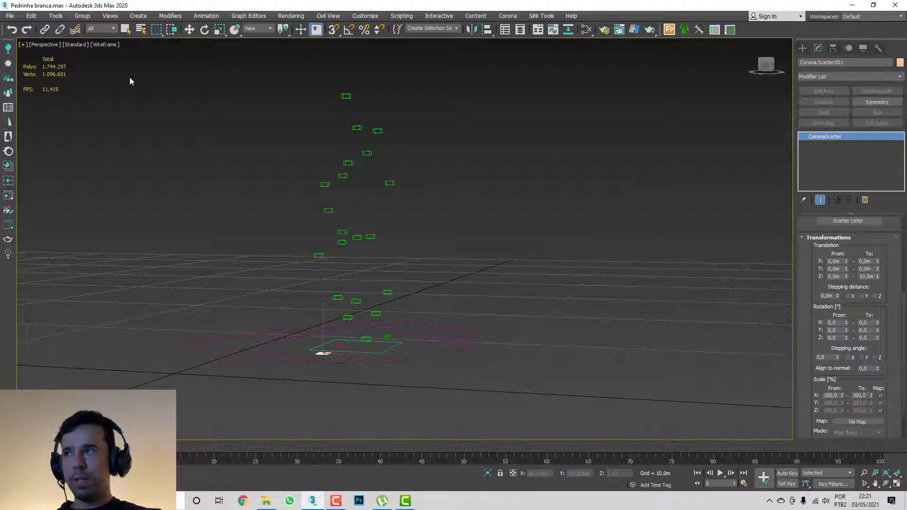
- Examine the instances' heights in an orthographic front view against the grid and check the home grid spacing
{"action": "key", "text": "u"}
{"action": "middle_click_drag", "start_coordinate": [381, 194], "coordinate": [360, 184]}
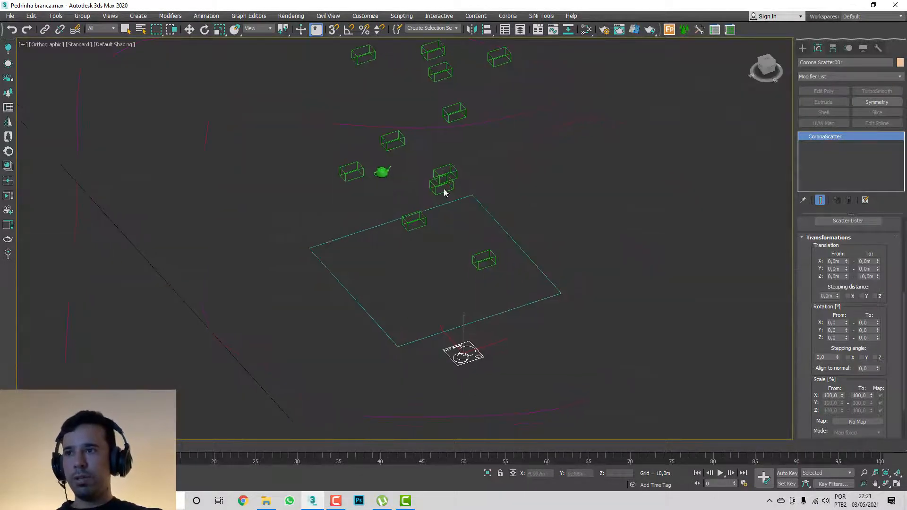
{"action": "left_click", "coordinate": [776, 69]}
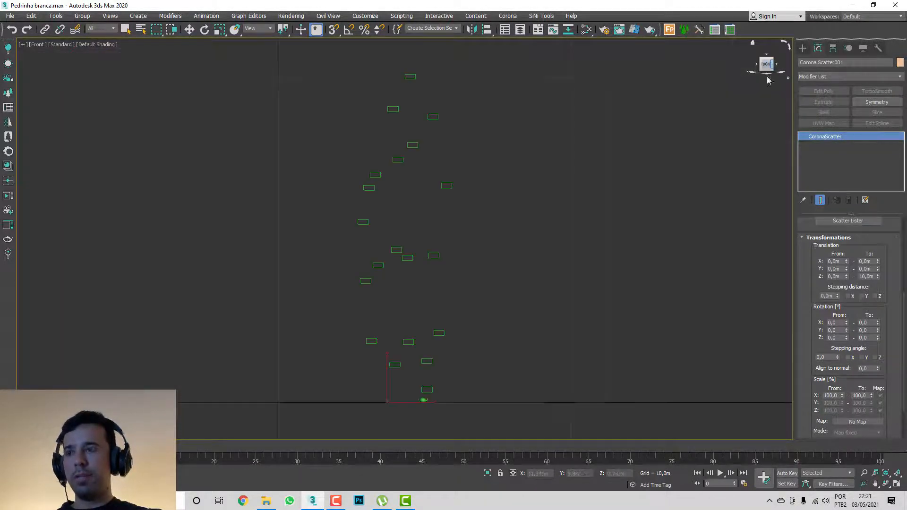
{"action": "middle_click_drag", "start_coordinate": [558, 214], "coordinate": [551, 232]}
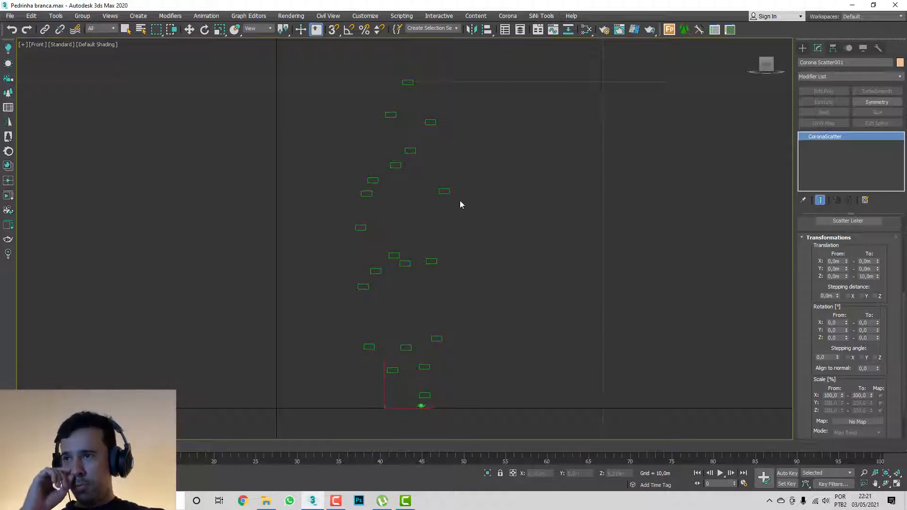
{"action": "scroll", "coordinate": [296, 311], "scroll_direction": "down", "scroll_amount": 2}
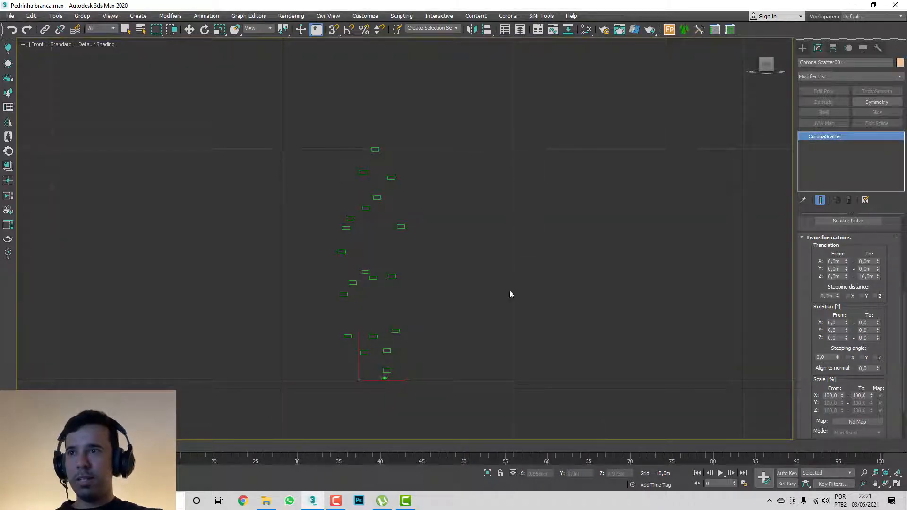
{"action": "right_click", "coordinate": [332, 34]}
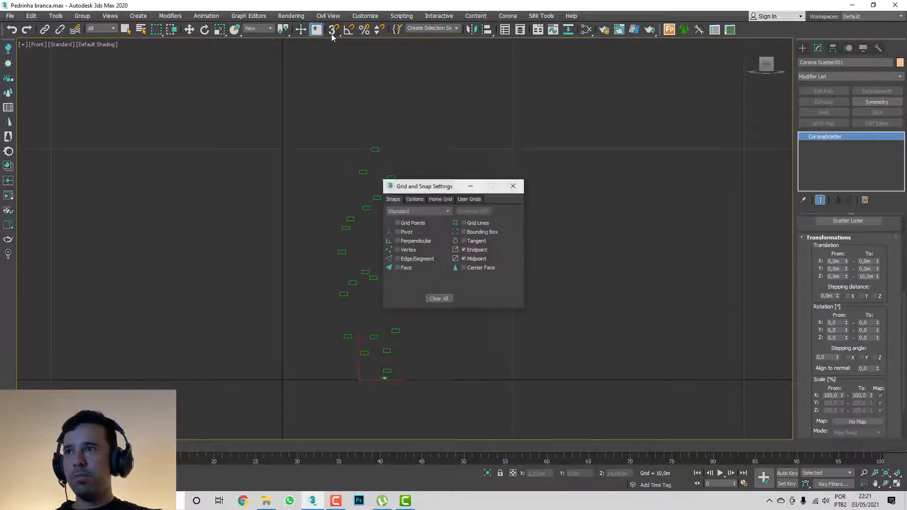
{"action": "left_click", "coordinate": [439, 202]}
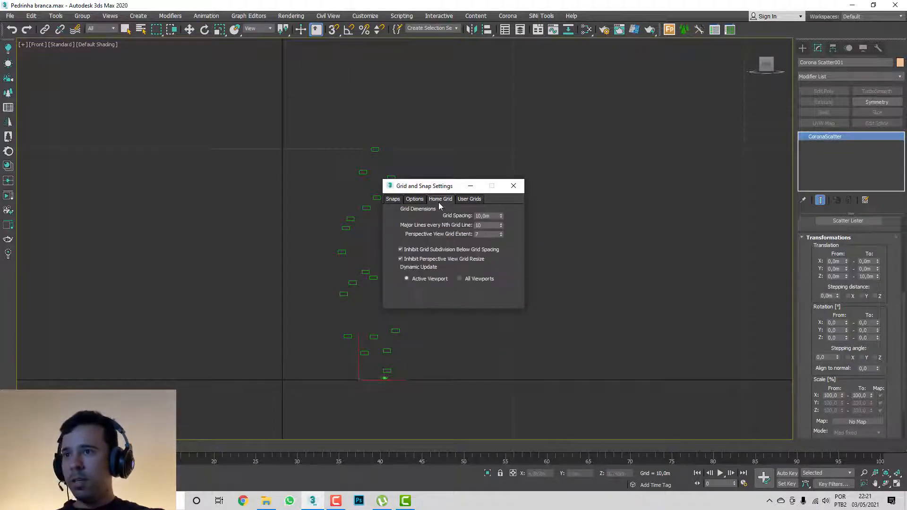
{"action": "left_click", "coordinate": [492, 215]}
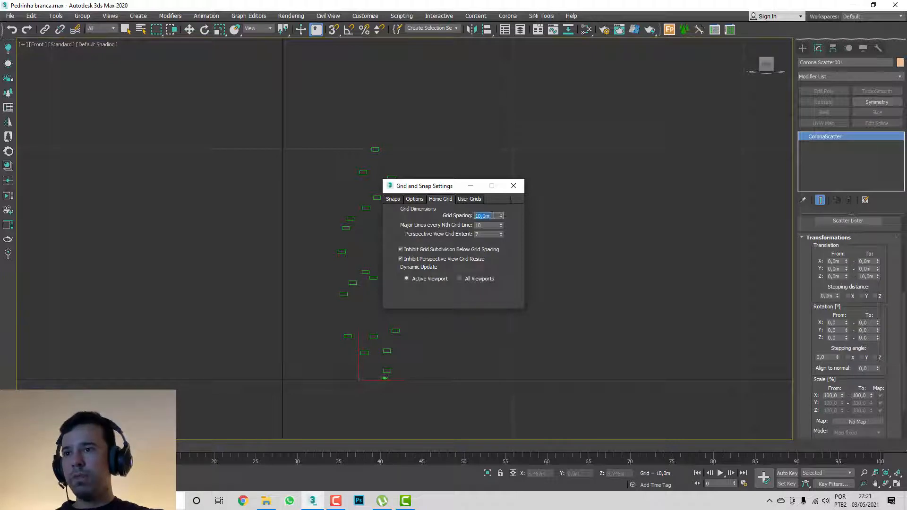
{"action": "left_click", "coordinate": [513, 186]}
{"action": "scroll", "coordinate": [439, 292], "scroll_direction": "up", "scroll_amount": 3}
{"action": "scroll", "coordinate": [415, 311], "scroll_direction": "down", "scroll_amount": 2}
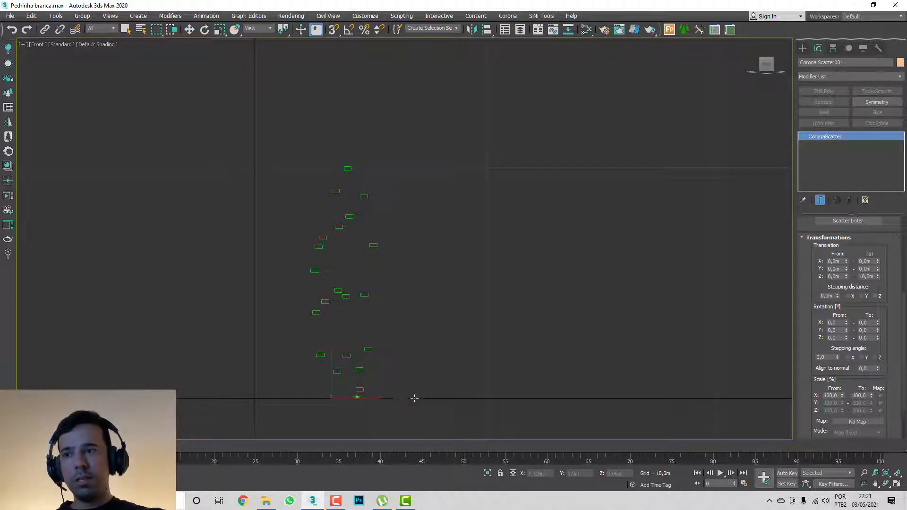
- Set the translation stepping distance to 1 m and toggle Z-axis stepping to compare the distribution, leaving it enabled
{"action": "double_click", "coordinate": [832, 296]}
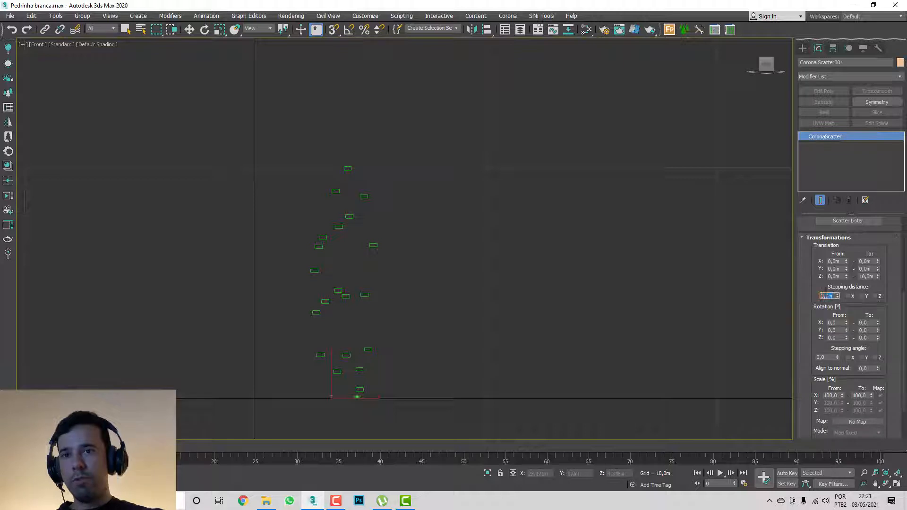
{"action": "type", "text": "1"}
{"action": "key", "text": "Return"}
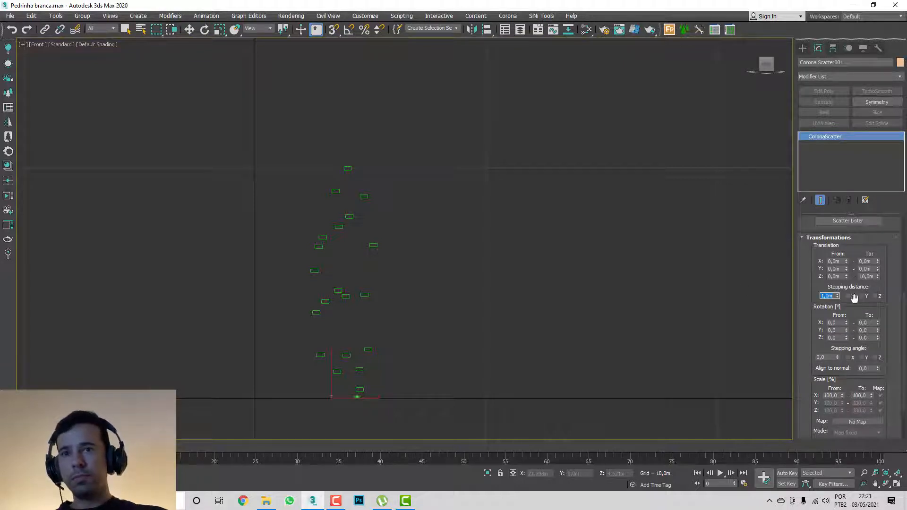
{"action": "left_click", "coordinate": [875, 296]}
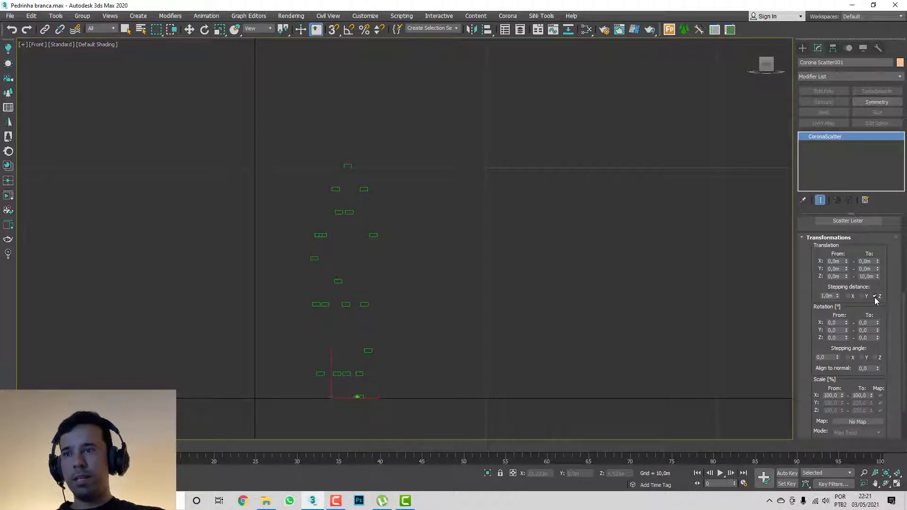
{"action": "left_click", "coordinate": [875, 297]}
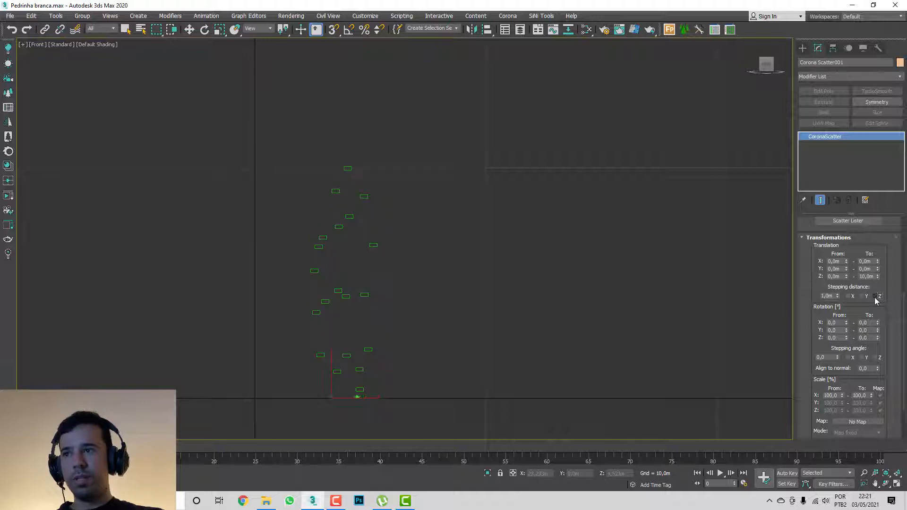
{"action": "left_click", "coordinate": [875, 297]}
{"action": "left_click", "coordinate": [875, 296]}
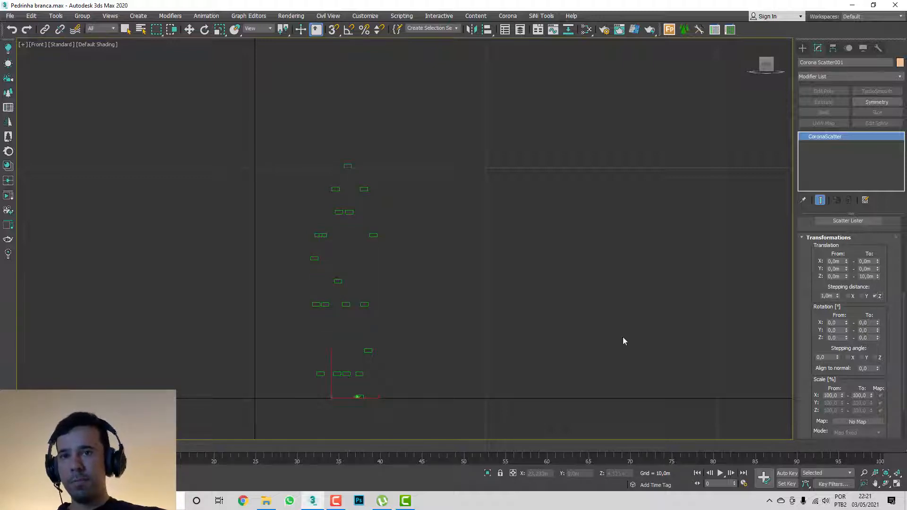
{"action": "middle_click_drag", "start_coordinate": [421, 356], "coordinate": [407, 358]}
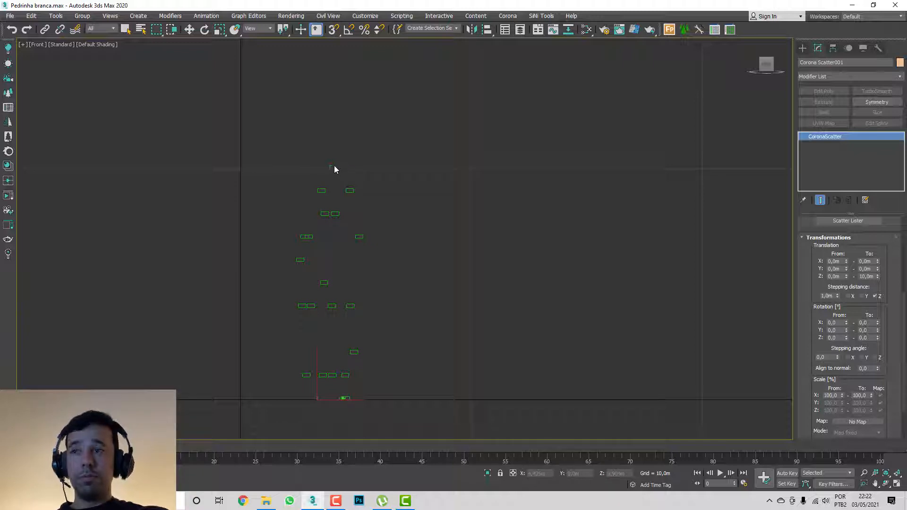
- Set the translation stepping distance to 2.5 m
{"action": "double_click", "coordinate": [827, 295]}
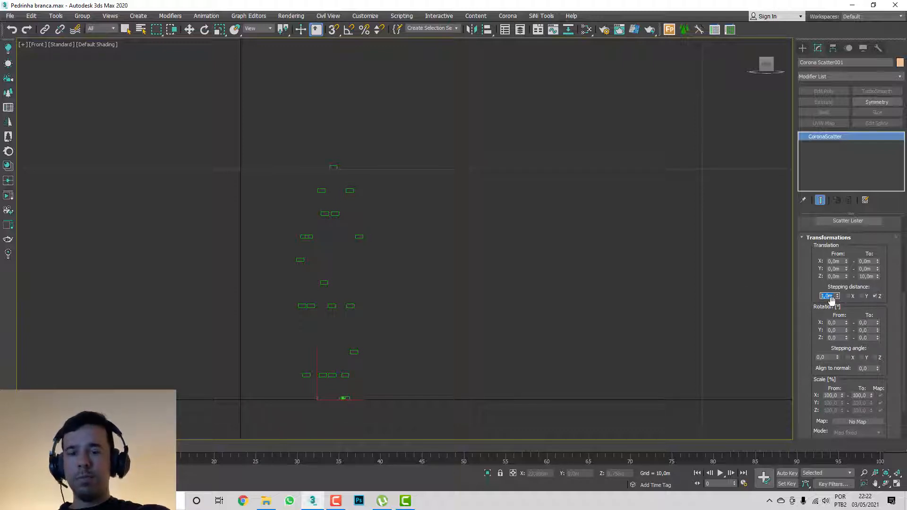
{"action": "key", "text": "Return"}
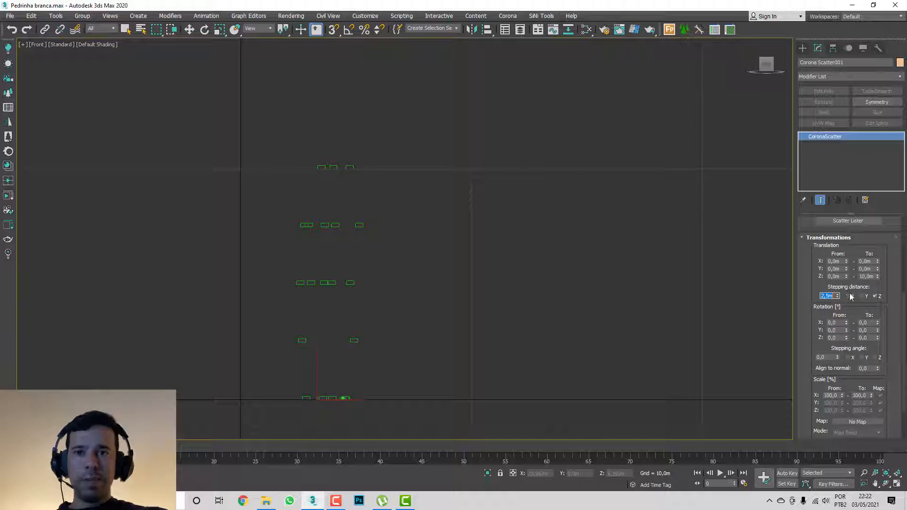
- Toggle uniform scale in the scatter's scale settings to compare the available axes, leaving it disabled
{"action": "left_click_drag", "start_coordinate": [812, 336], "coordinate": [810, 299]}
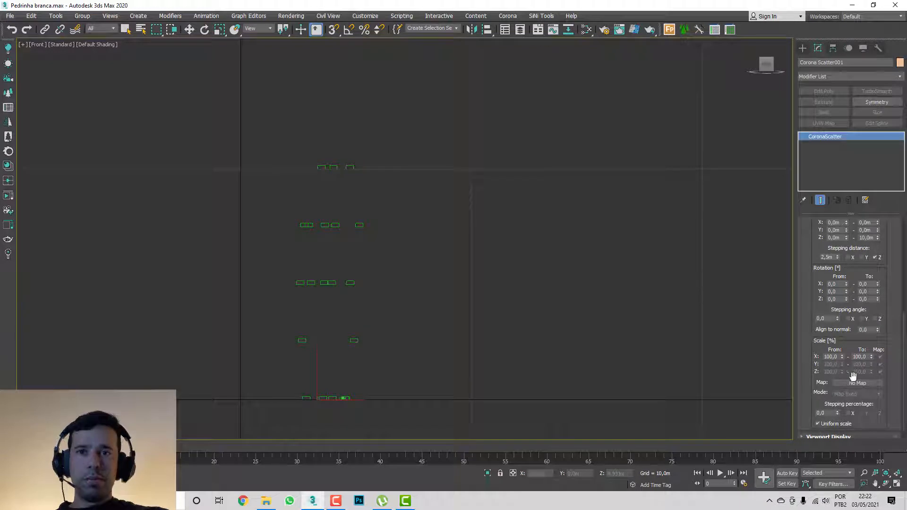
{"action": "left_click_drag", "start_coordinate": [816, 372], "coordinate": [809, 295]}
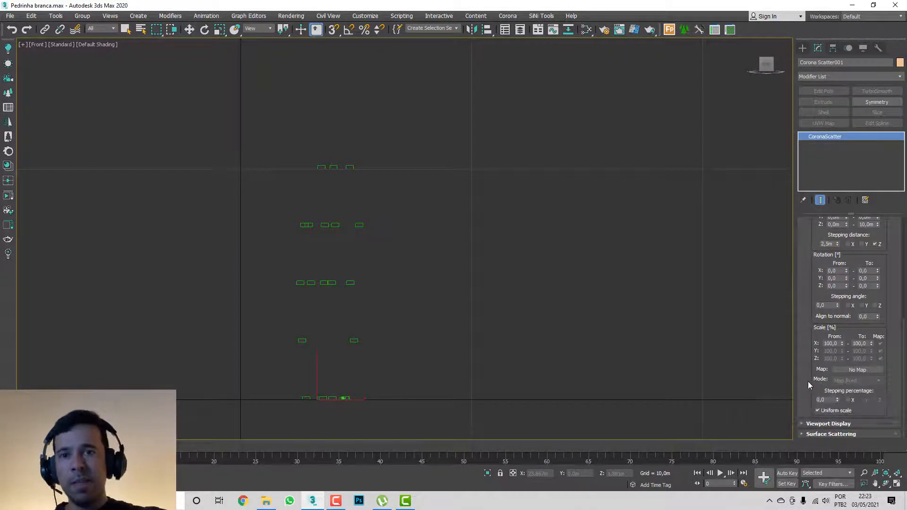
{"action": "left_click", "coordinate": [818, 411]}
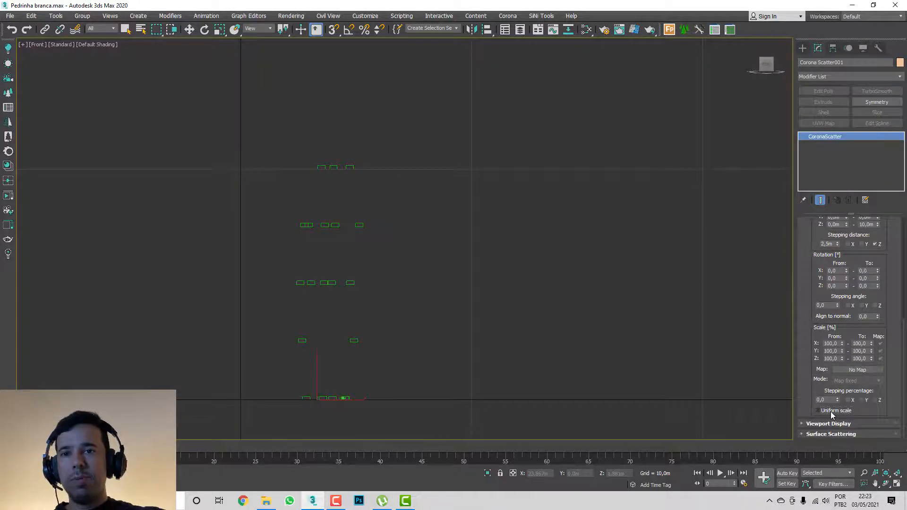
{"action": "left_click", "coordinate": [831, 411]}
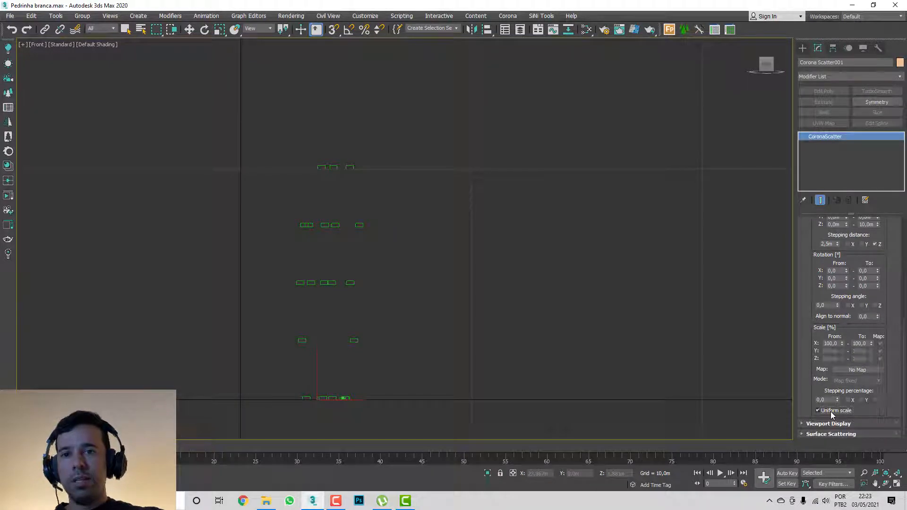
{"action": "left_click", "coordinate": [831, 412]}
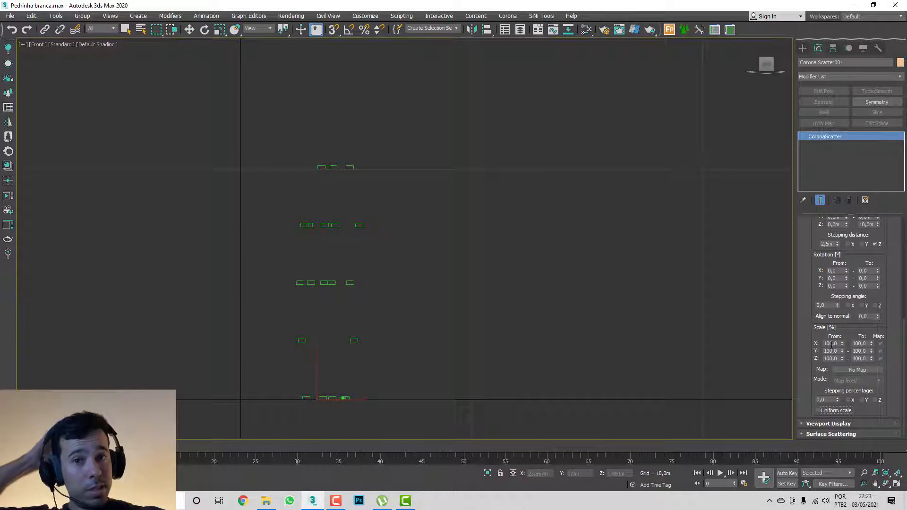
- Set the scale maximums to 150% in X, 120% in Y and 200% in Z and check the instances in 3D
{"action": "left_click", "coordinate": [861, 343]}
{"action": "type", "text": "150"}
{"action": "key", "text": "Return"}
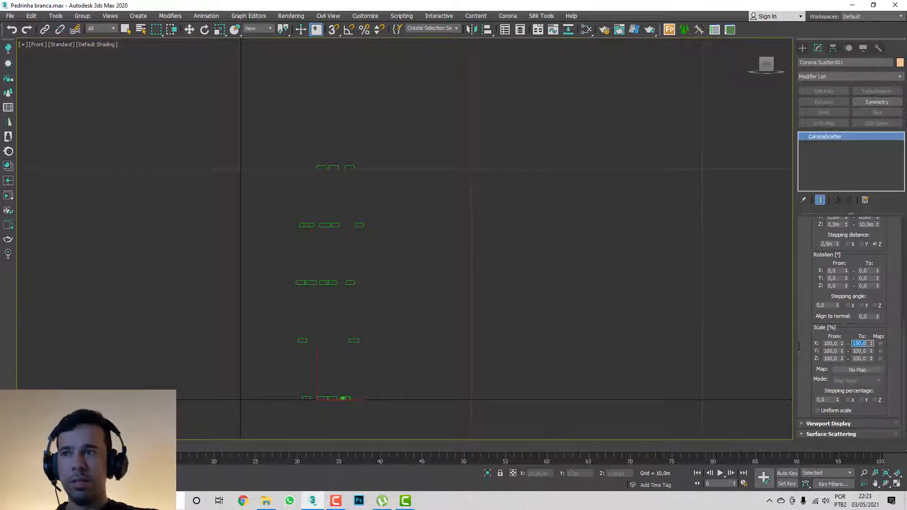
{"action": "key", "text": "Tab"}
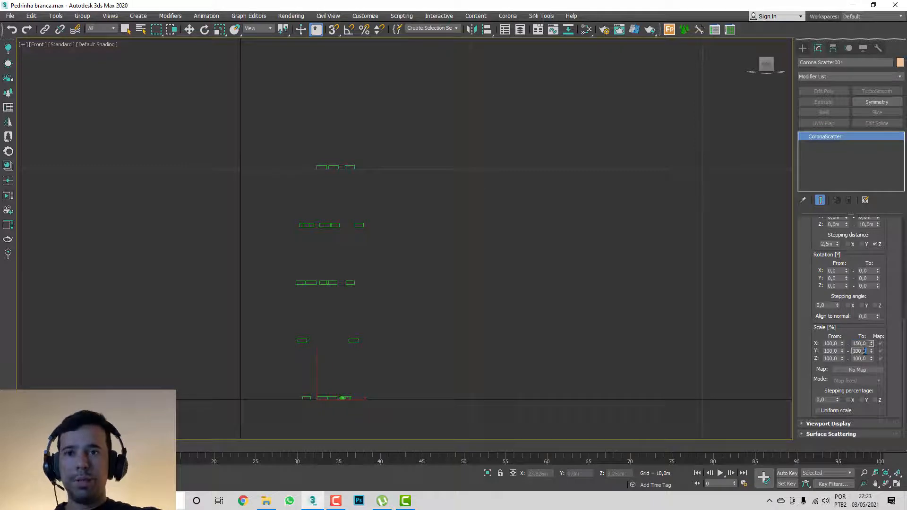
{"action": "type", "text": "120"}
{"action": "key", "text": "Return"}
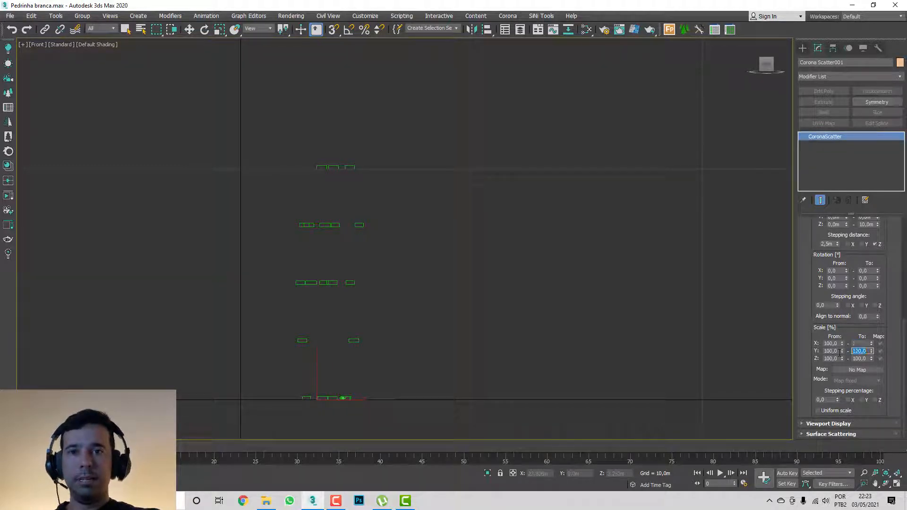
{"action": "key", "text": "Tab"}
{"action": "key", "text": "Tab"}
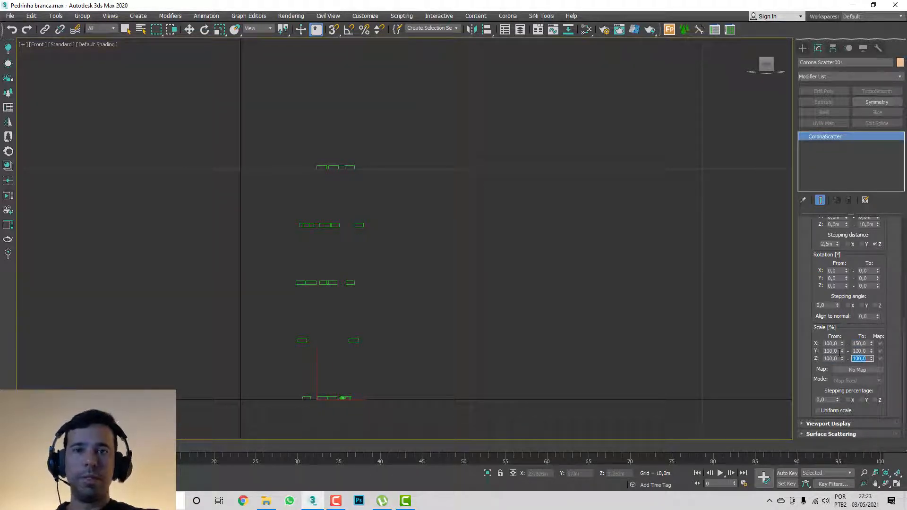
{"action": "type", "text": "200"}
{"action": "key", "text": "Return"}
{"action": "middle_click_drag", "start_coordinate": [650, 311], "coordinate": [418, 375], "text": "alt"}
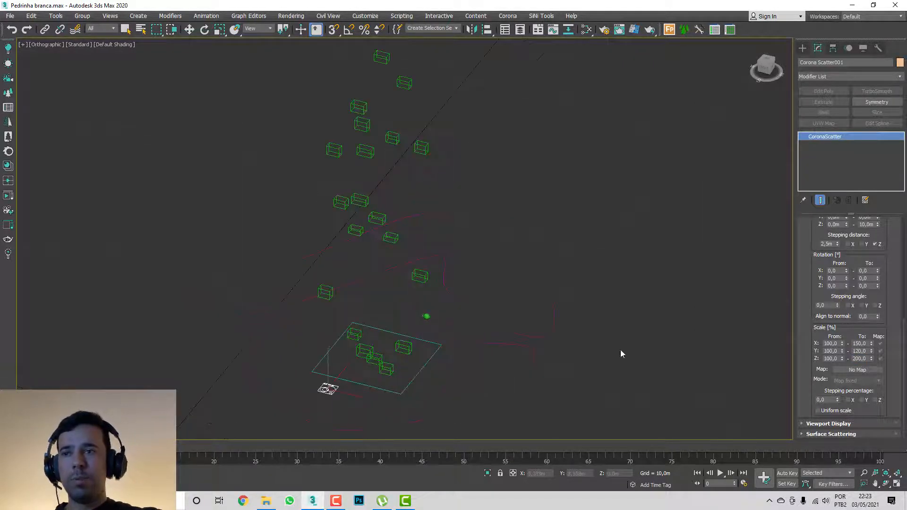
- Re-enable uniform scale and set the scale range from 50% to 250%
{"action": "left_click", "coordinate": [836, 412]}
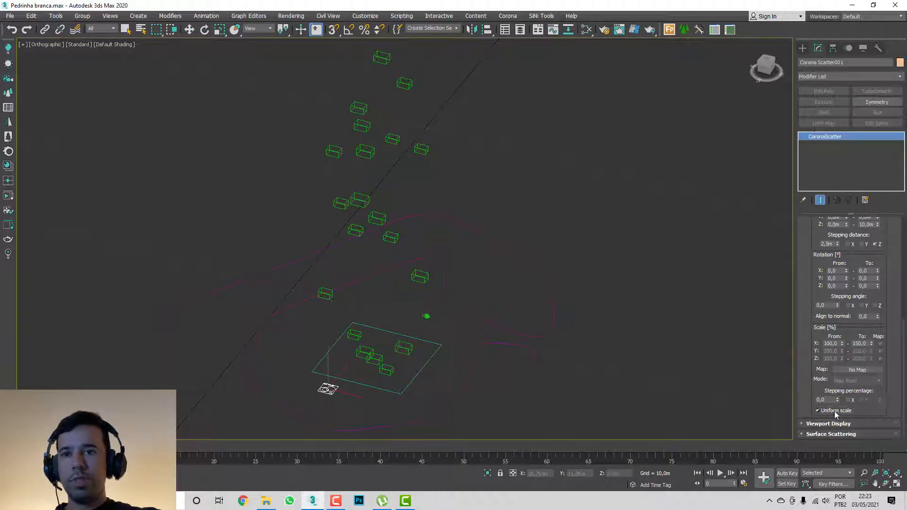
{"action": "double_click", "coordinate": [836, 344]}
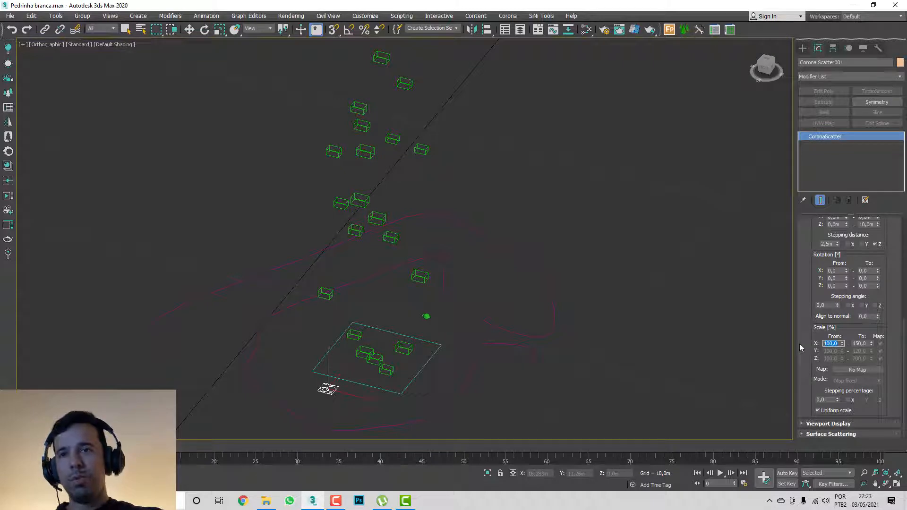
{"action": "type", "text": "50"}
{"action": "key", "text": "Return"}
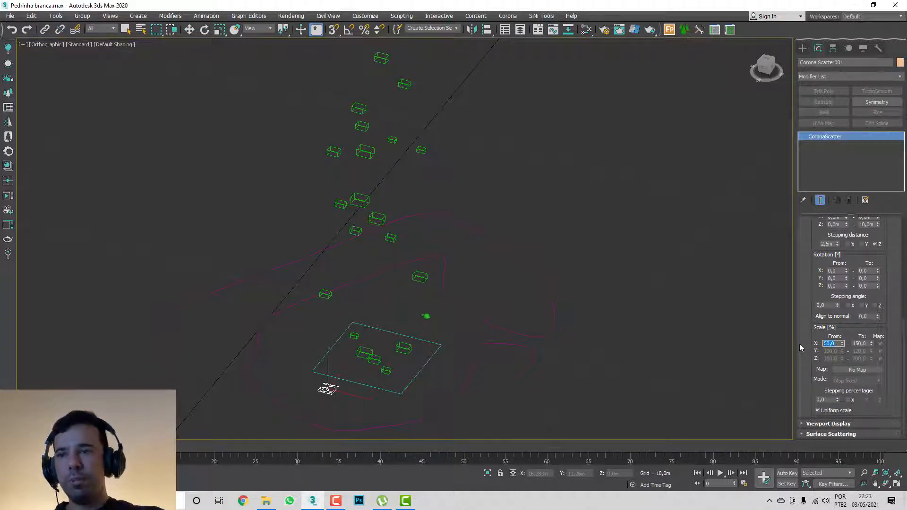
{"action": "key", "text": "Tab"}
{"action": "type", "text": "250"}
{"action": "key", "text": "Return"}
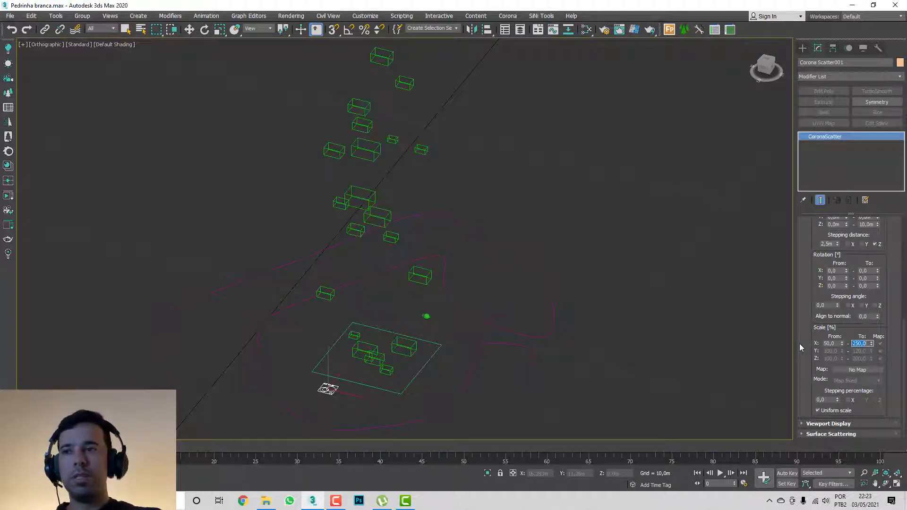
- Switch to a perspective view and start an interactive Corona render of the scattered teapots
{"action": "middle_click_drag", "start_coordinate": [728, 330], "coordinate": [737, 324]}
{"action": "middle_click_drag", "start_coordinate": [531, 295], "coordinate": [536, 290]}
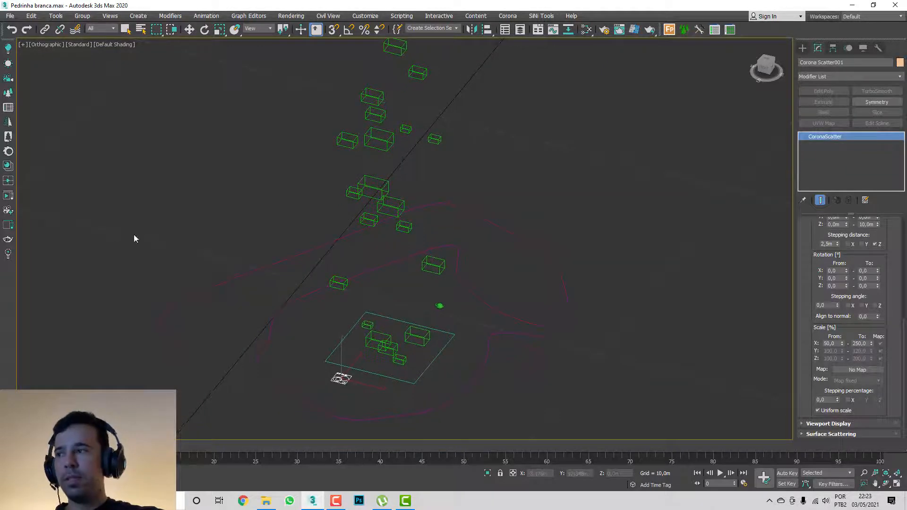
{"action": "middle_click_drag", "start_coordinate": [220, 249], "coordinate": [361, 274]}
{"action": "key", "text": "p"}
{"action": "scroll", "coordinate": [221, 242], "scroll_direction": "up", "scroll_amount": 3}
{"action": "middle_click_drag", "start_coordinate": [486, 278], "coordinate": [454, 316]}
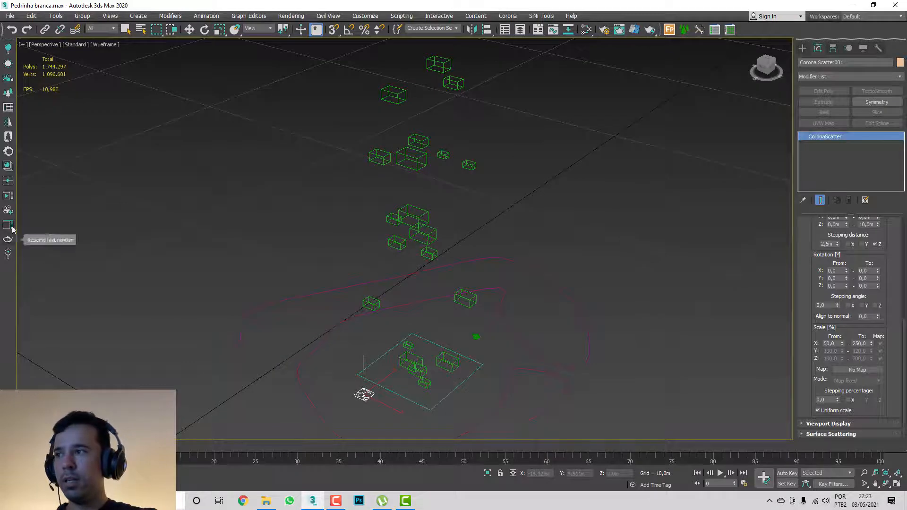
{"action": "left_click", "coordinate": [8, 195]}
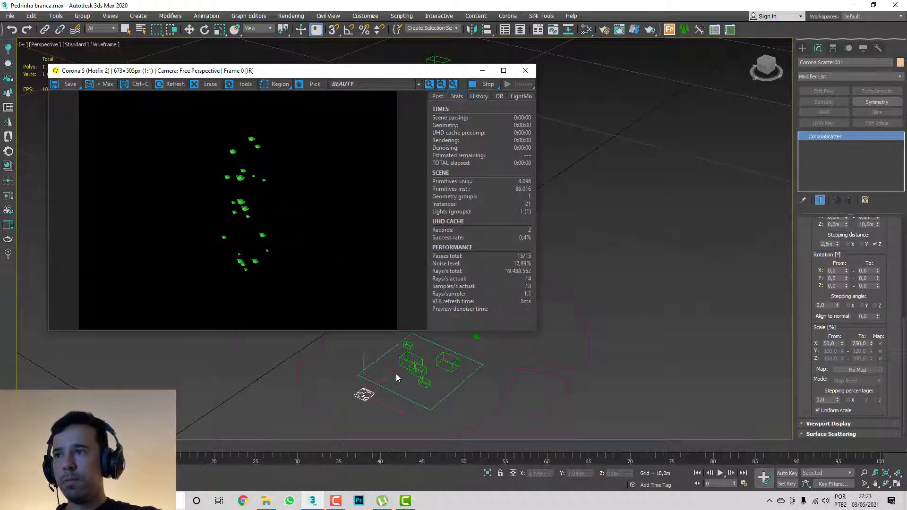
{"action": "scroll", "coordinate": [412, 377], "scroll_direction": "up", "scroll_amount": 5}
{"action": "middle_click_drag", "start_coordinate": [474, 352], "coordinate": [450, 360]}
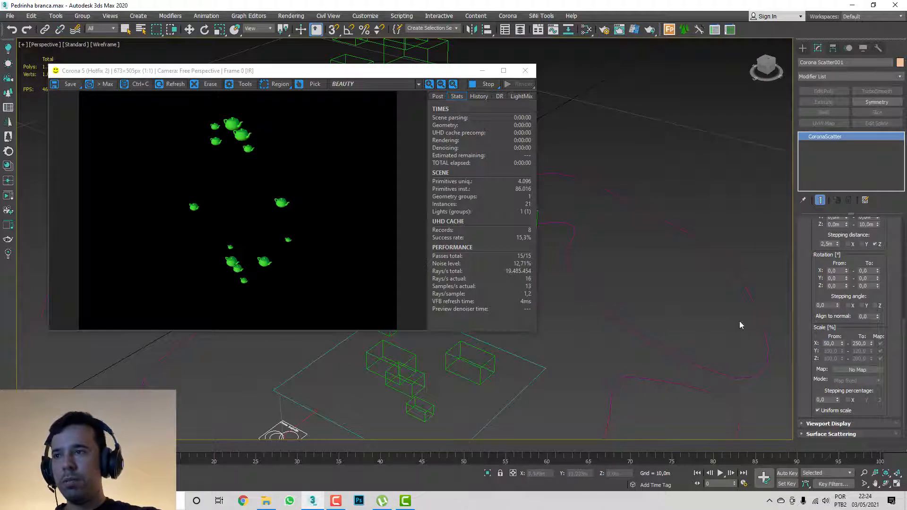
- Disable Z-axis translation stepping and reset the Z translation maximum to 0 m
{"action": "scroll", "coordinate": [810, 295], "scroll_direction": "up", "scroll_amount": 3}
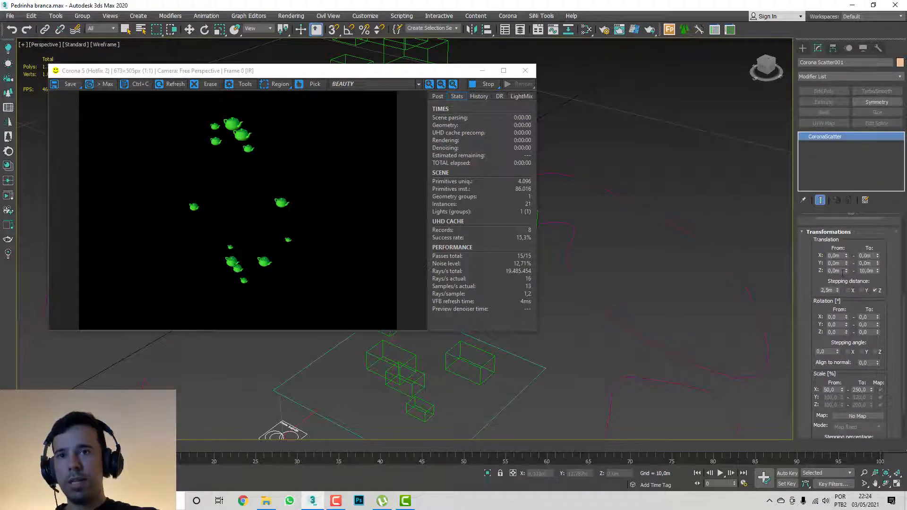
{"action": "right_click", "coordinate": [878, 271]}
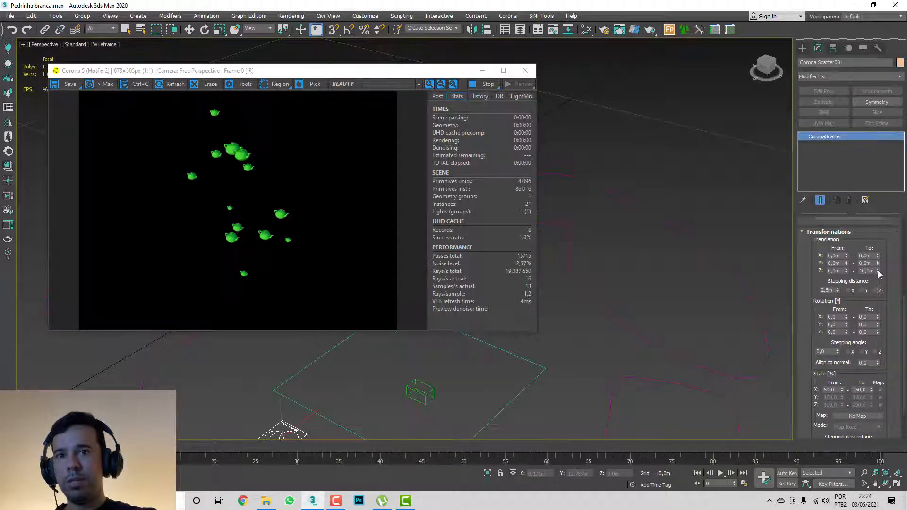
{"action": "middle_click_drag", "start_coordinate": [486, 343], "coordinate": [517, 316]}
{"action": "scroll", "coordinate": [445, 372], "scroll_direction": "up", "scroll_amount": 5}
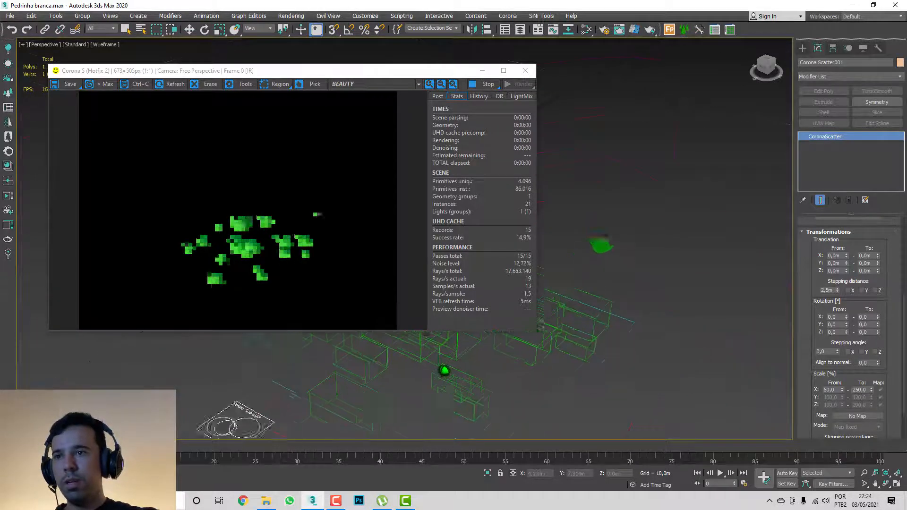
- Examine the size variation and orientation of the teapots on the rectangle in the interactive render
{"action": "middle_click_drag", "start_coordinate": [480, 370], "coordinate": [466, 336]}
{"action": "scroll", "coordinate": [468, 341], "scroll_direction": "up", "scroll_amount": 3}
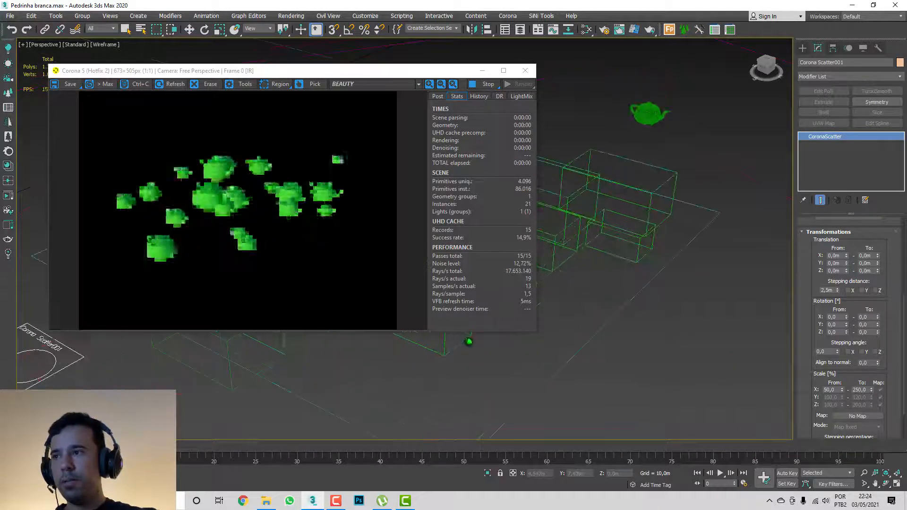
{"action": "middle_click_drag", "start_coordinate": [596, 245], "coordinate": [616, 261]}
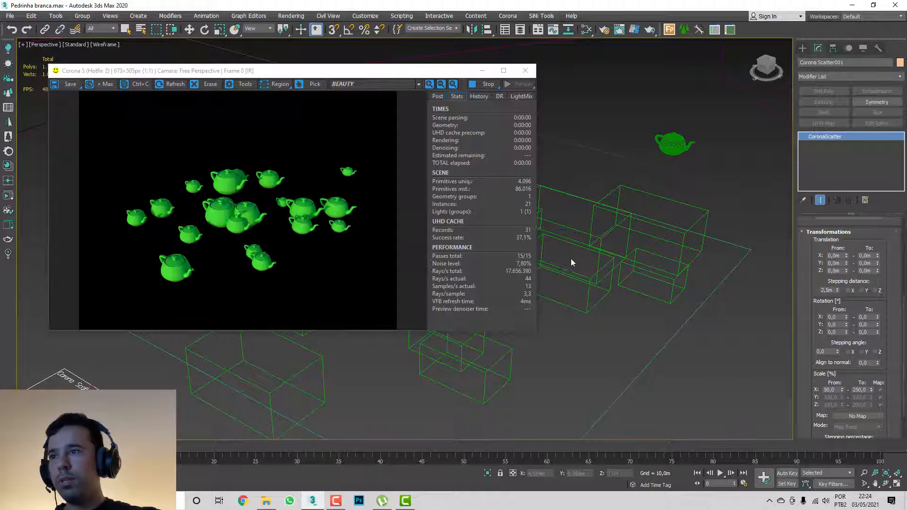
{"action": "scroll", "coordinate": [571, 259], "scroll_direction": "up", "scroll_amount": 5}
{"action": "scroll", "coordinate": [577, 293], "scroll_direction": "up", "scroll_amount": 3}
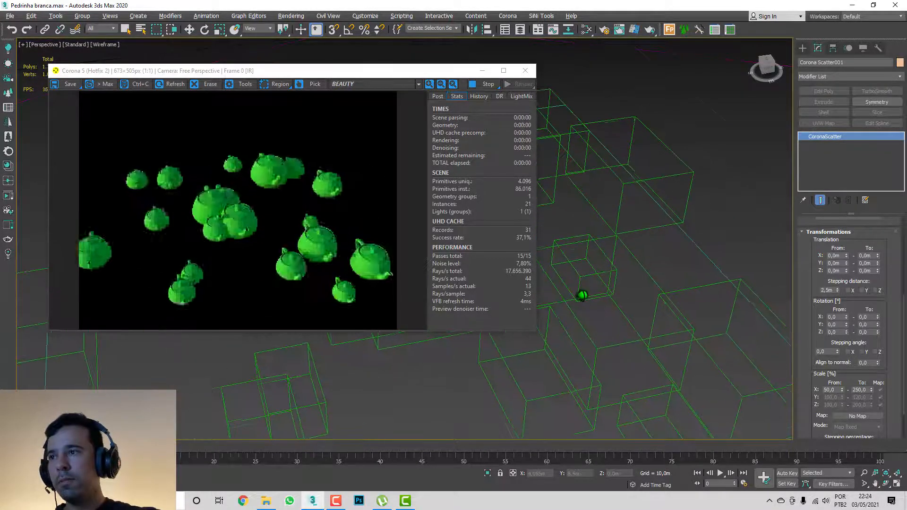
{"action": "scroll", "coordinate": [597, 299], "scroll_direction": "up", "scroll_amount": 2}
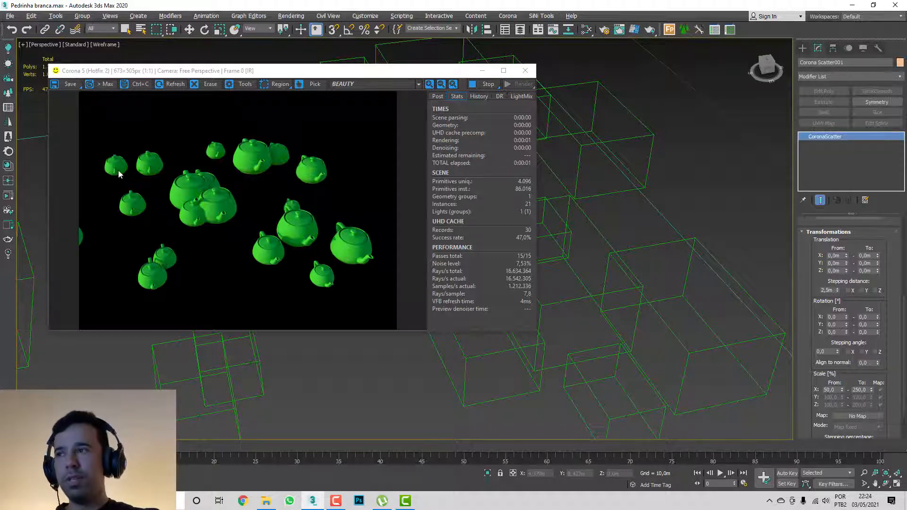
{"action": "middle_click_drag", "start_coordinate": [498, 282], "coordinate": [598, 278]}
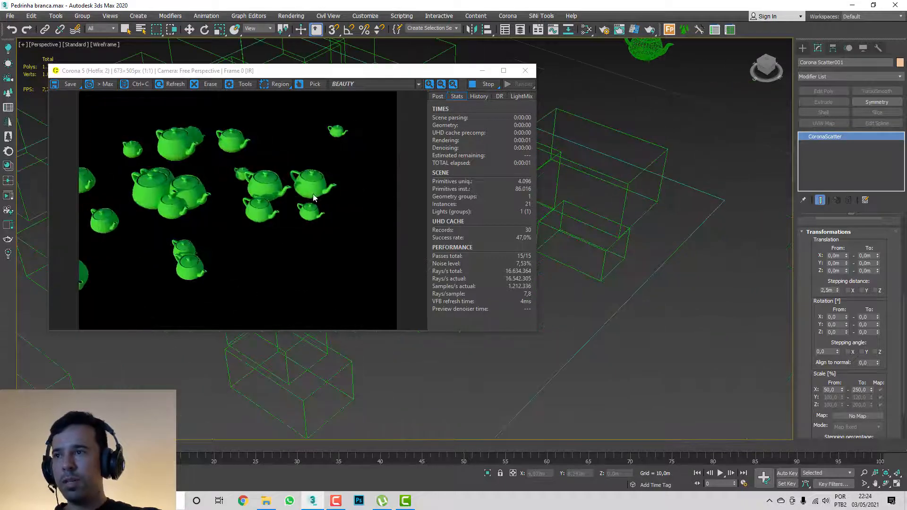
{"action": "middle_click_drag", "start_coordinate": [562, 184], "coordinate": [586, 189]}
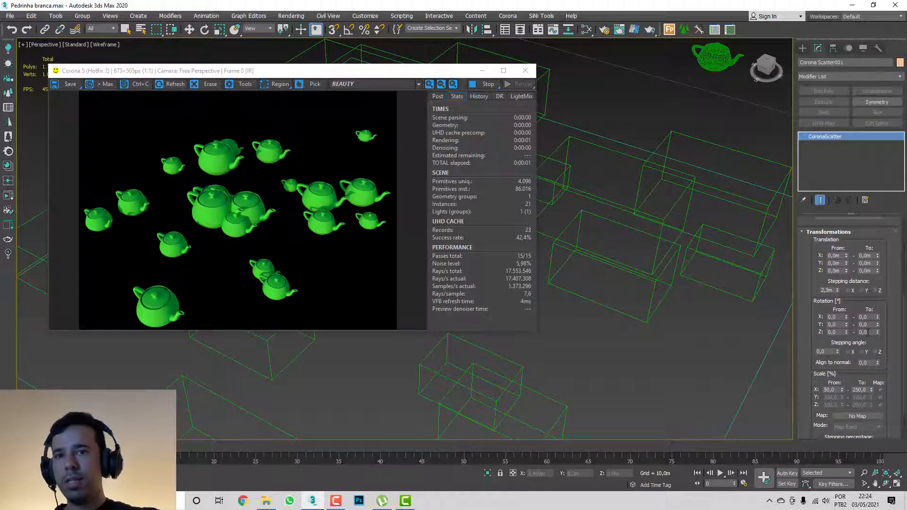
- Set the Z rotation maximum to 45 degrees
{"action": "double_click", "coordinate": [868, 332]}
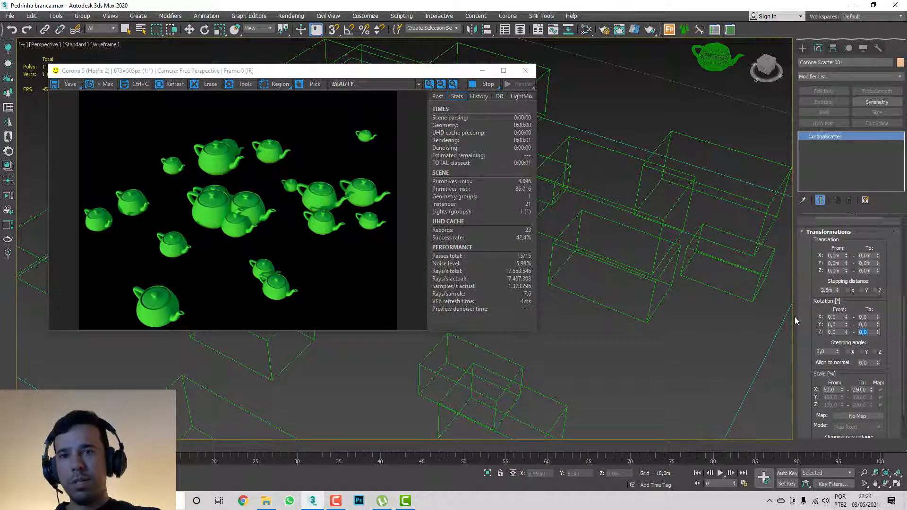
{"action": "type", "text": "45"}
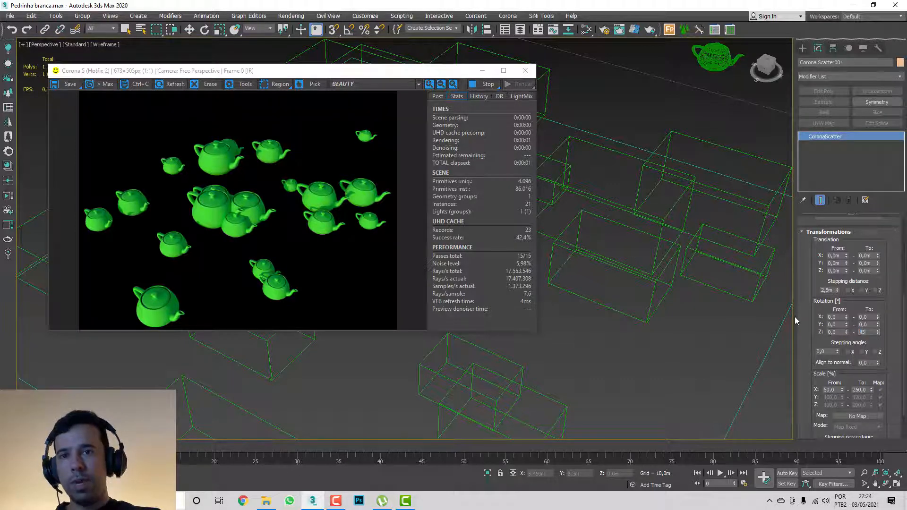
{"action": "key", "text": "Return"}
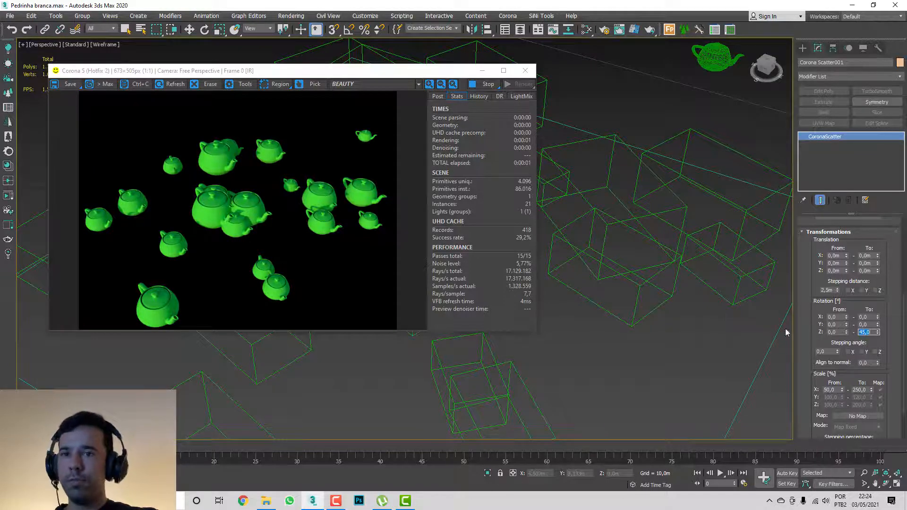
- Enable Z-axis rotation stepping with a 45-degree stepping angle and check the teapots' orientations in the interactive render
{"action": "left_click", "coordinate": [876, 352]}
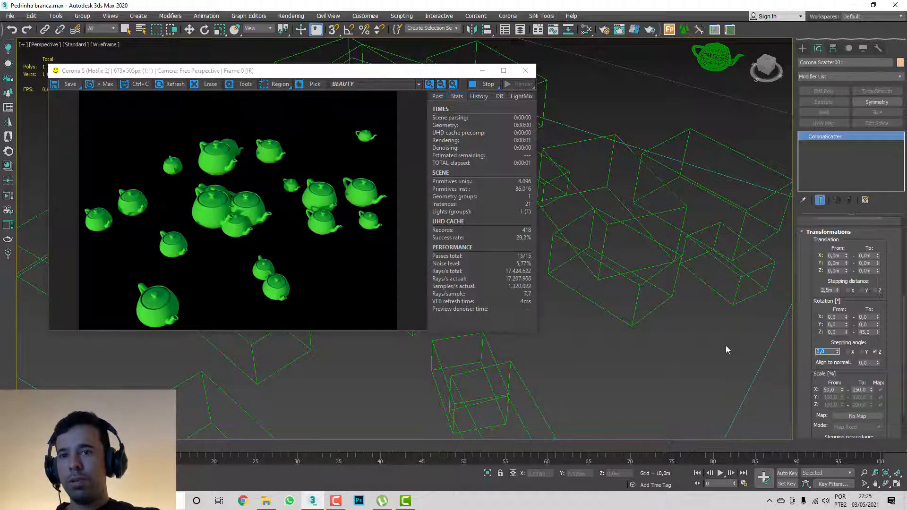
{"action": "type", "text": "45"}
{"action": "key", "text": "Return"}
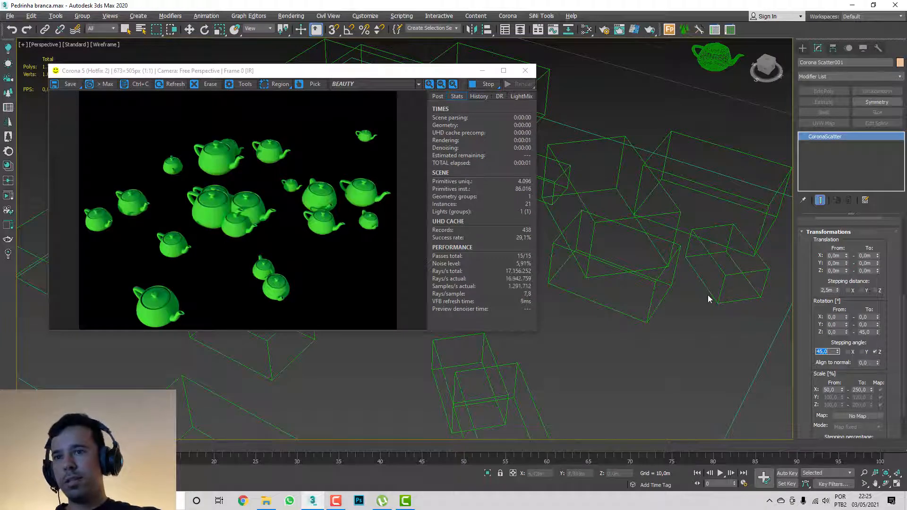
{"action": "middle_click_drag", "start_coordinate": [708, 295], "coordinate": [652, 319], "text": "alt"}
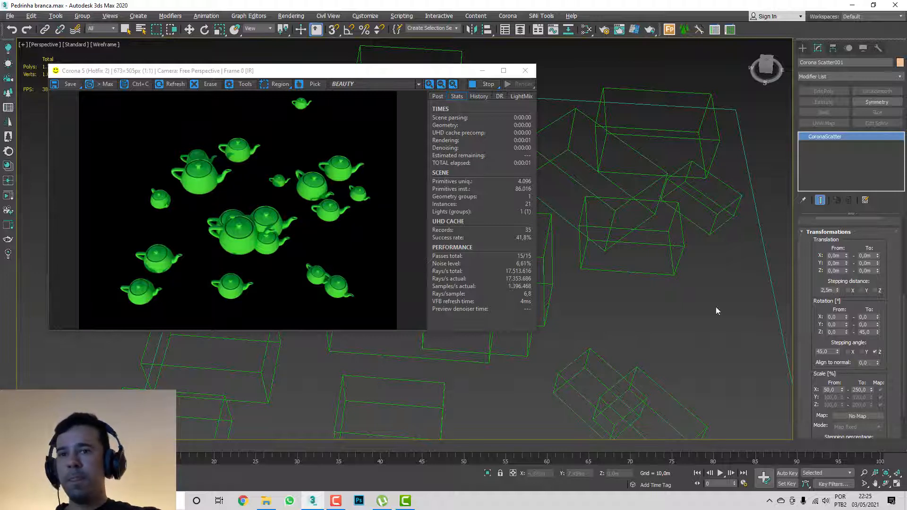
- Set the scatter's Z rotation maximum to 360 degrees and reset the rotation stepping angle to 0
{"action": "double_click", "coordinate": [870, 332]}
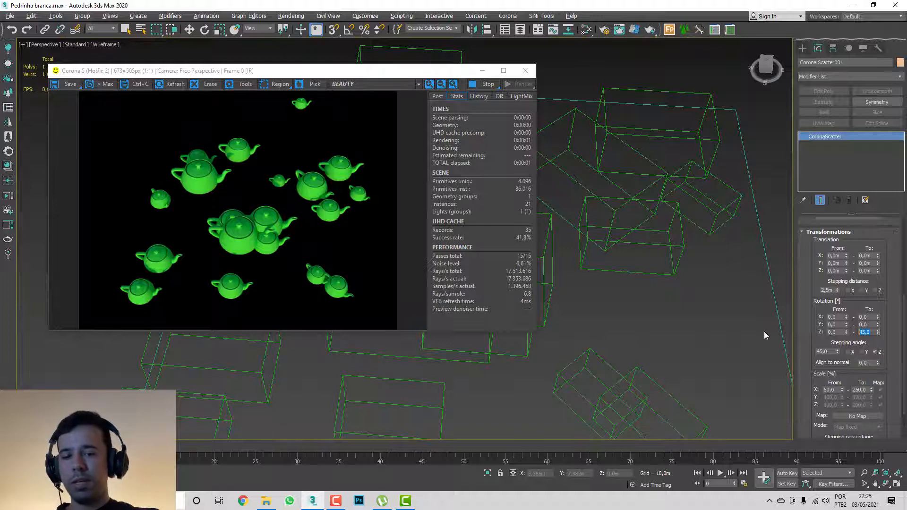
{"action": "type", "text": "360"}
{"action": "key", "text": "Return"}
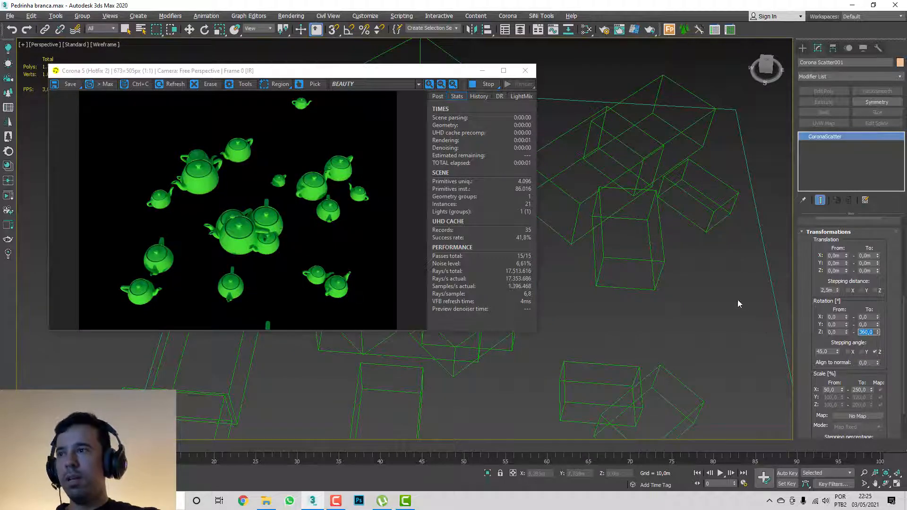
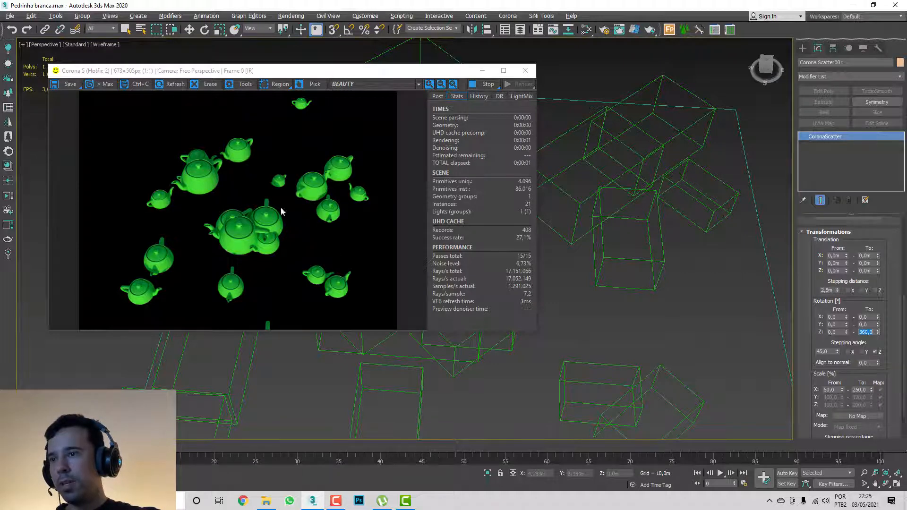
{"action": "key", "text": "Tab"}
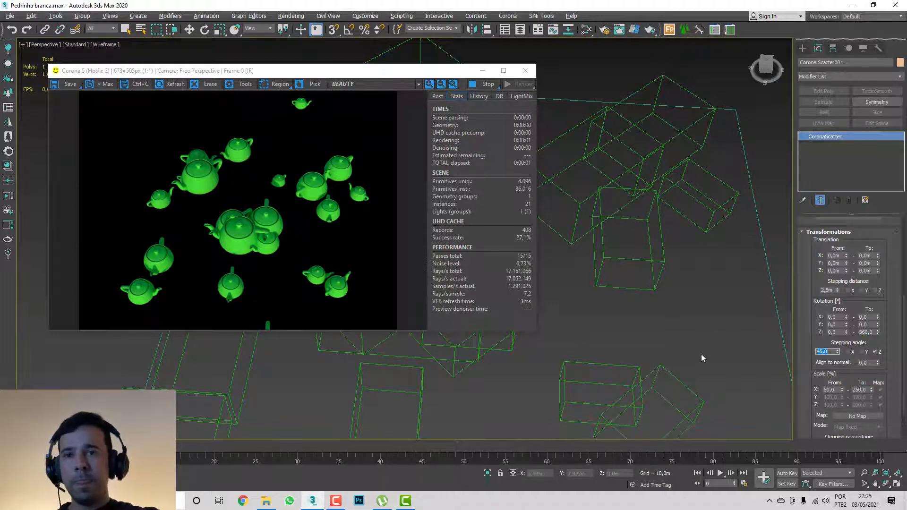
{"action": "right_click", "coordinate": [837, 352]}
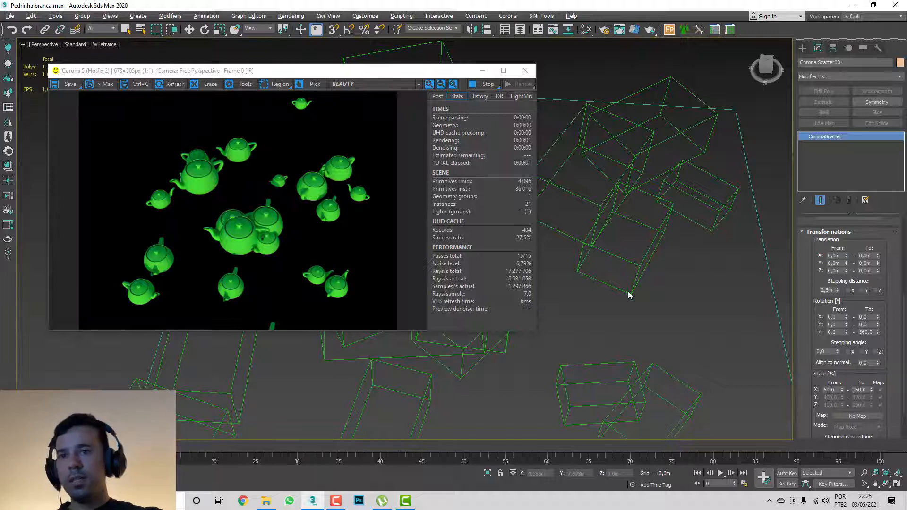
{"action": "middle_click_drag", "start_coordinate": [656, 307], "coordinate": [615, 306]}
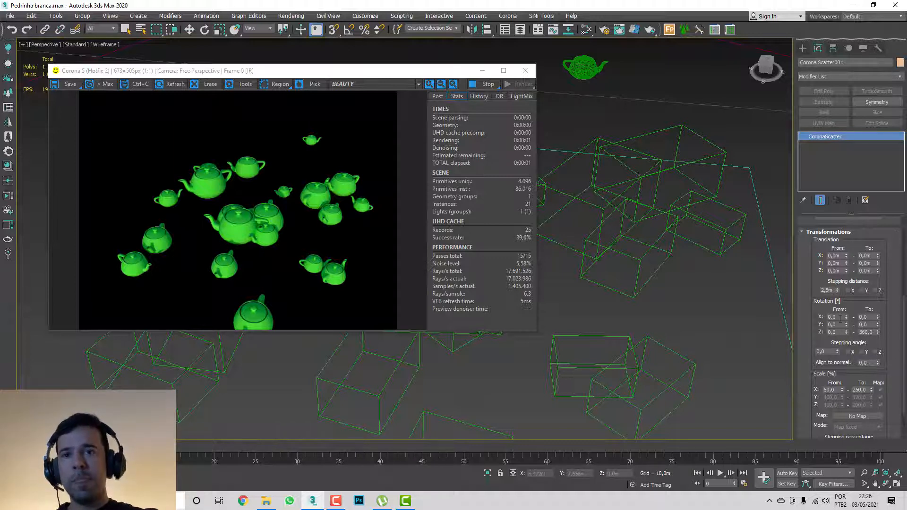
- Set the X and Y rotation ranges from -5 to 5 degrees and check the teapots' tilt in the interactive render
{"action": "left_click_drag", "start_coordinate": [839, 318], "coordinate": [801, 306]}
{"action": "key", "text": "BackSpace"}
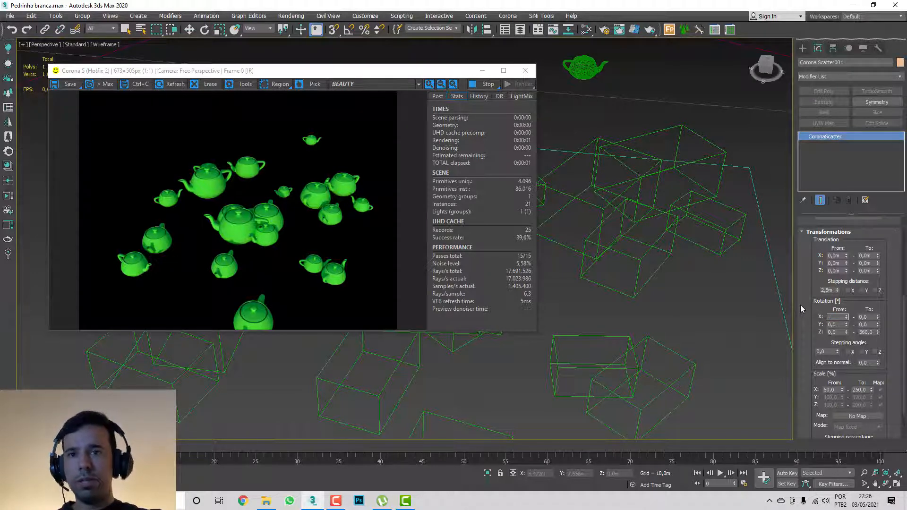
{"action": "type", "text": "-5"}
{"action": "key", "text": "Tab"}
{"action": "type", "text": "5"}
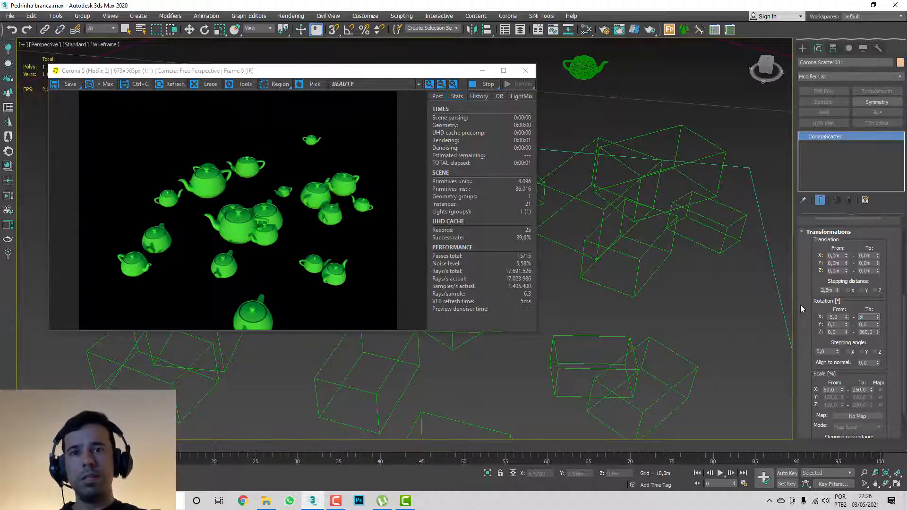
{"action": "key", "text": "Tab"}
{"action": "type", "text": "-5"}
{"action": "key", "text": "Tab"}
{"action": "type", "text": "5"}
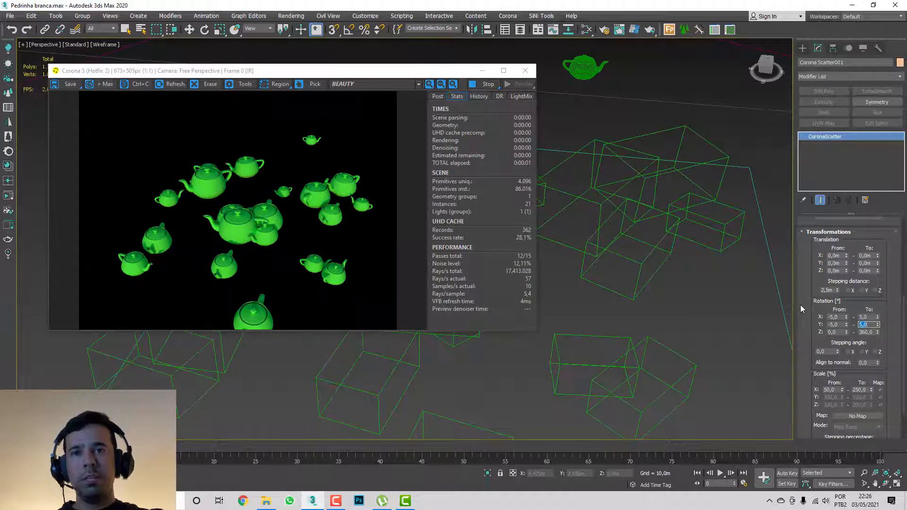
{"action": "key", "text": "Return"}
{"action": "middle_click_drag", "start_coordinate": [583, 249], "coordinate": [645, 246], "text": "alt"}
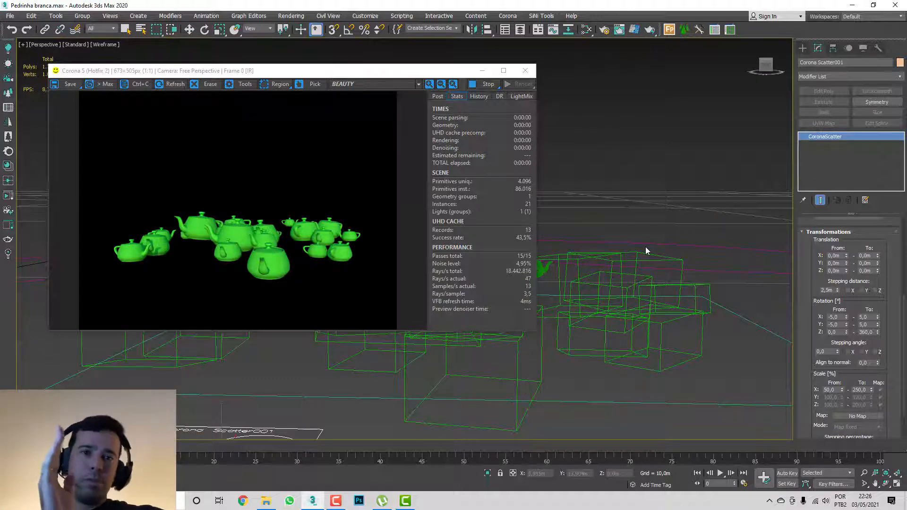
{"action": "middle_click_drag", "start_coordinate": [668, 274], "coordinate": [678, 308], "text": "alt"}
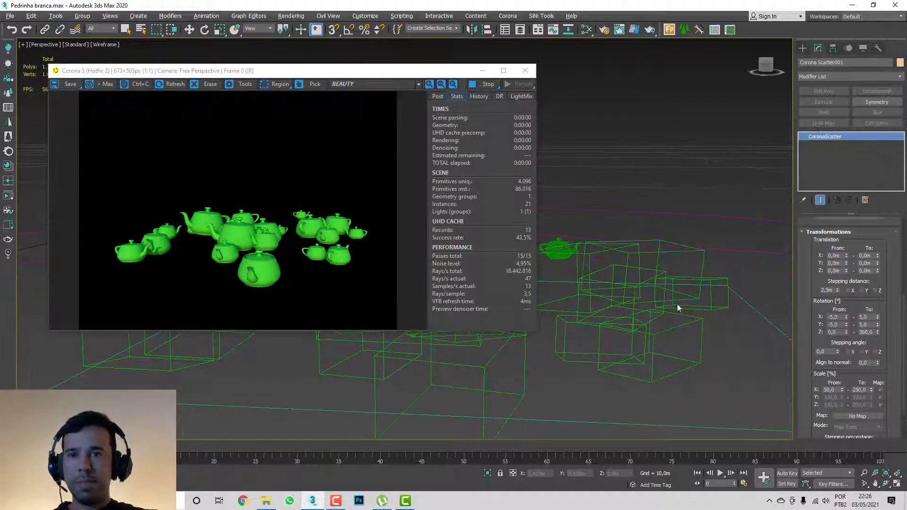
{"action": "scroll", "coordinate": [814, 274], "scroll_direction": "up", "scroll_amount": 1}
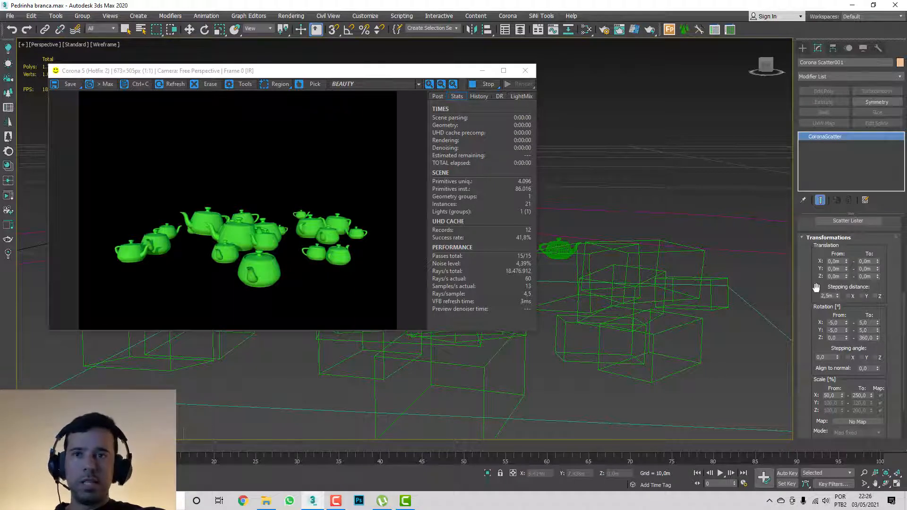
- Collapse the scatter's Transformations settings and close the interactive render window
{"action": "left_click_drag", "start_coordinate": [815, 287], "coordinate": [816, 250]}
{"action": "scroll", "coordinate": [816, 251], "scroll_direction": "up", "scroll_amount": 3}
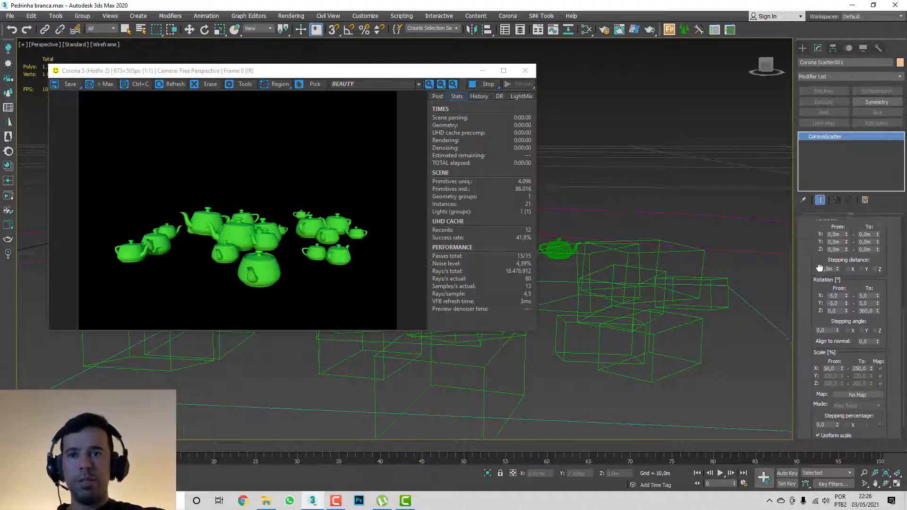
{"action": "left_click", "coordinate": [808, 244]}
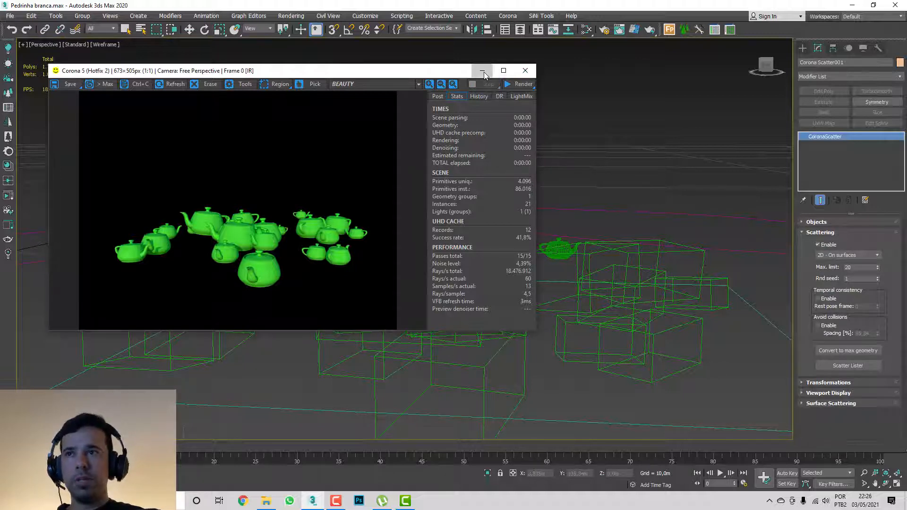
{"action": "left_click", "coordinate": [525, 70]}
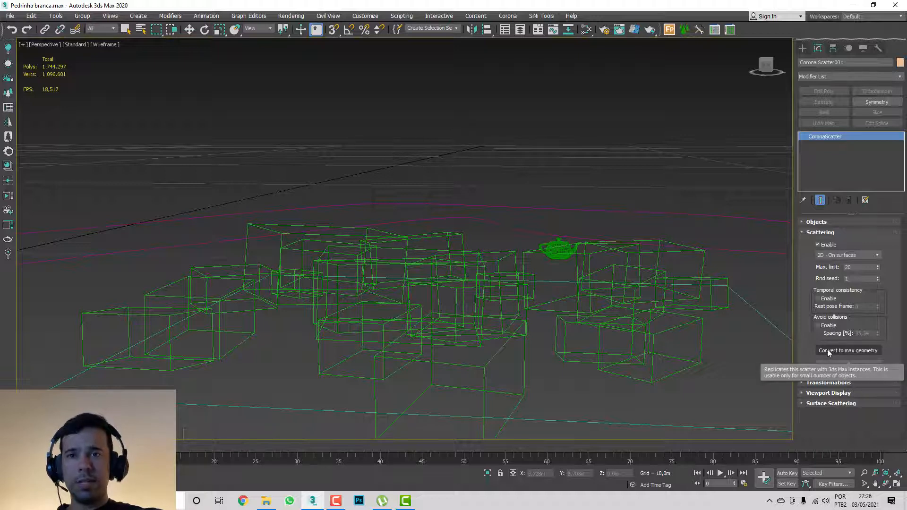
- Switch the perspective viewport from wireframe to Default Shading with the whole scatter area in view
{"action": "middle_click_drag", "start_coordinate": [740, 302], "coordinate": [712, 324], "text": "alt"}
{"action": "key", "text": "F3"}
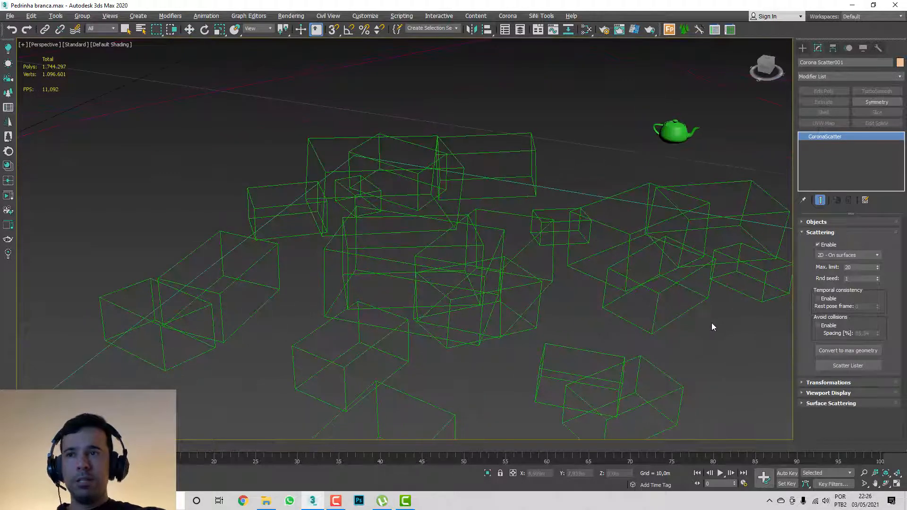
{"action": "scroll", "coordinate": [699, 329], "scroll_direction": "down", "scroll_amount": 8}
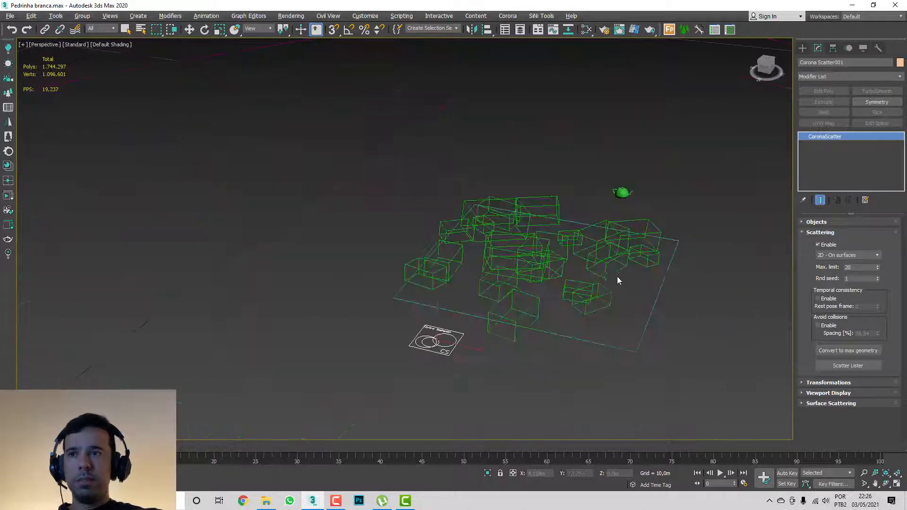
{"action": "scroll", "coordinate": [617, 277], "scroll_direction": "up", "scroll_amount": 6}
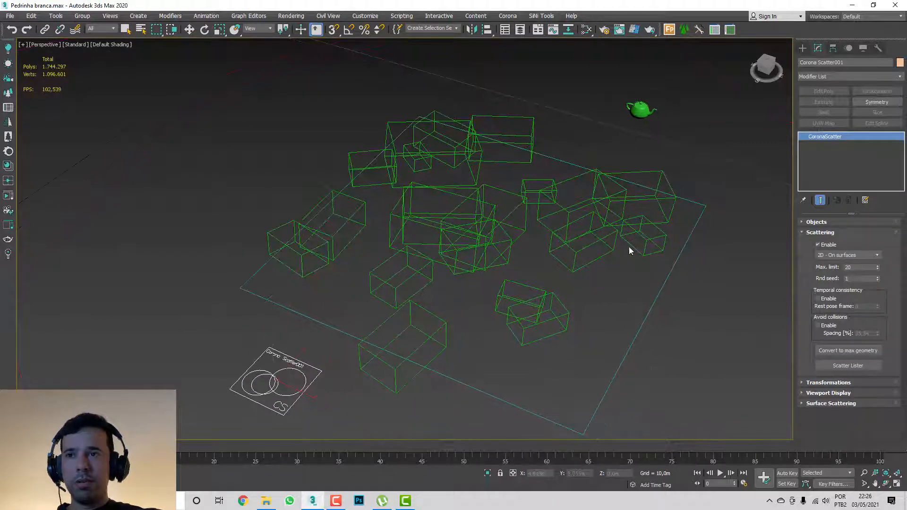
- Select the source teapot beside the rectangle and add an FFD 2x2x2 modifier to it
{"action": "left_click", "coordinate": [639, 110]}
{"action": "key", "text": "w"}
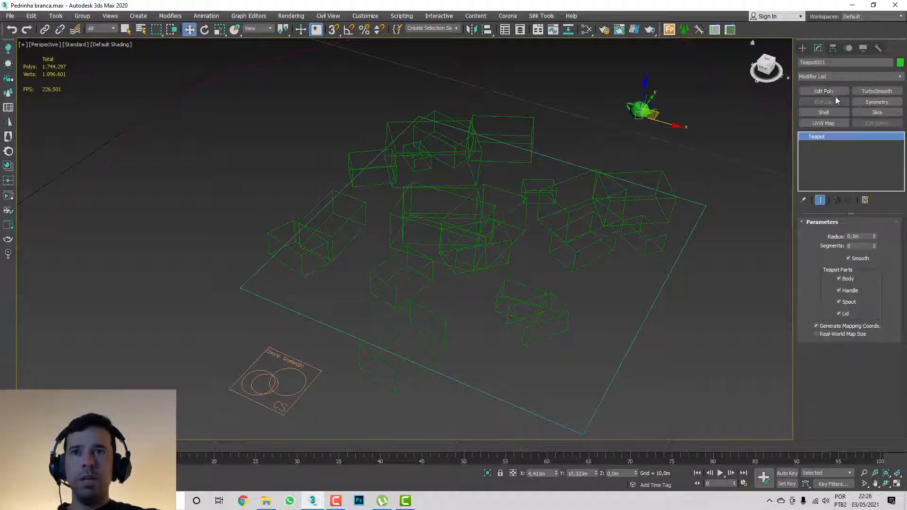
{"action": "left_click", "coordinate": [829, 77]}
{"action": "key", "text": "f"}
{"action": "left_click", "coordinate": [829, 94]}
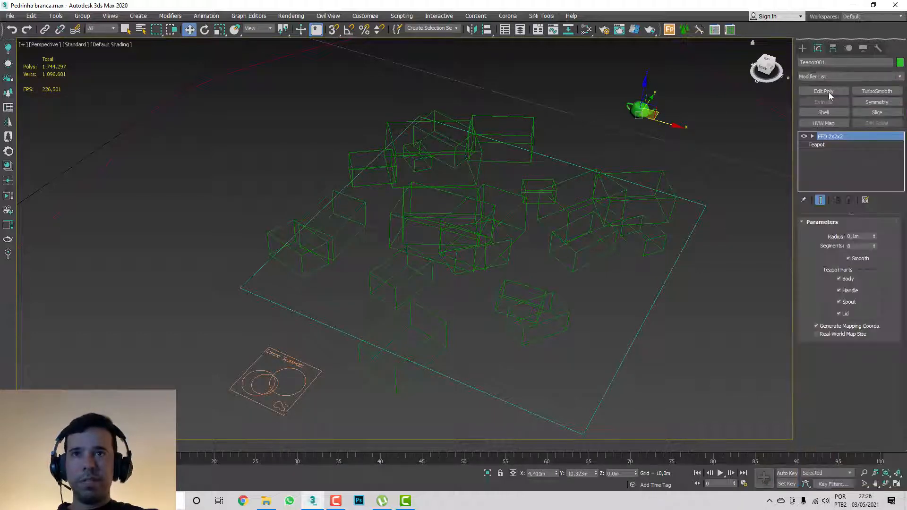
{"action": "middle_click_drag", "start_coordinate": [656, 128], "coordinate": [638, 100], "text": "alt"}
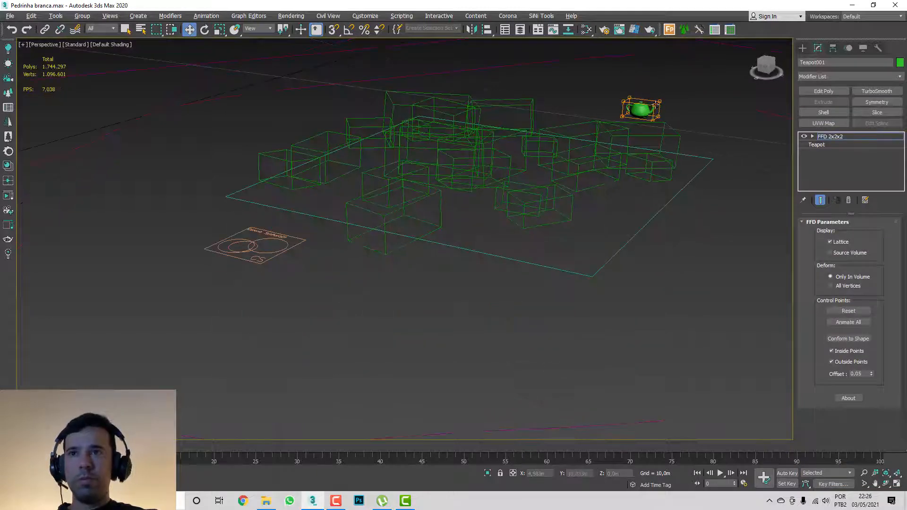
- Isolate the teapot and try stretching it upward with the upper control points of the FFD lattice
{"action": "left_click_drag", "start_coordinate": [618, 89], "coordinate": [651, 67]}
{"action": "middle_click_drag", "start_coordinate": [651, 75], "coordinate": [638, 112], "text": "alt"}
{"action": "scroll", "coordinate": [626, 88], "scroll_direction": "up", "scroll_amount": 3}
{"action": "key", "text": "alt+q"}
{"action": "middle_click_drag", "start_coordinate": [619, 145], "coordinate": [640, 148], "text": "alt"}
{"action": "scroll", "coordinate": [634, 168], "scroll_direction": "down", "scroll_amount": 3}
{"action": "middle_click_drag", "start_coordinate": [616, 111], "coordinate": [622, 156]}
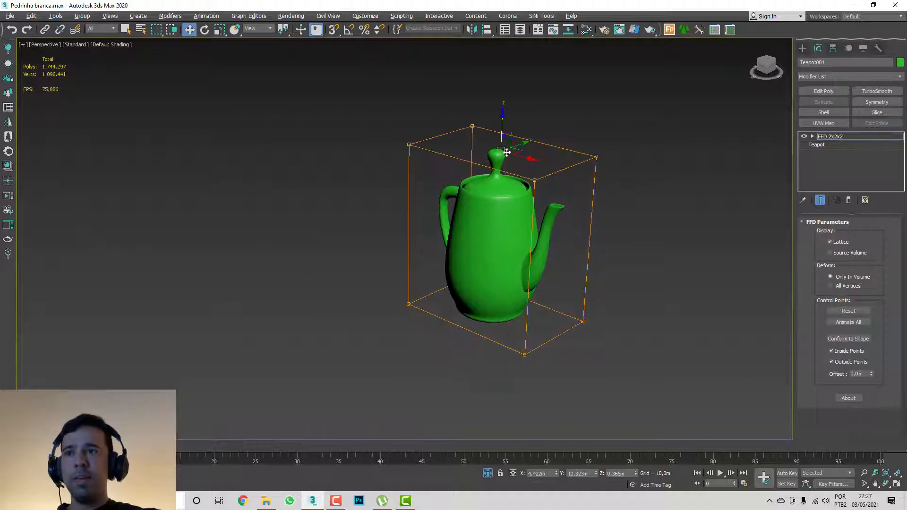
{"action": "left_click_drag", "start_coordinate": [501, 125], "coordinate": [538, 184]}
{"action": "key", "text": "ctrl+z"}
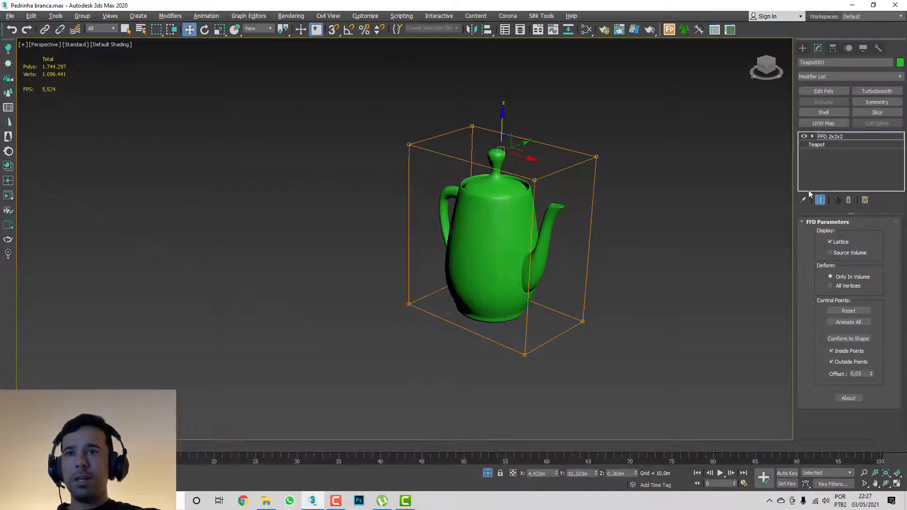
- Remove the FFD 2x2x2 modifier from the teapot and exit isolation
{"action": "left_click", "coordinate": [849, 199]}
{"action": "left_click", "coordinate": [488, 475]}
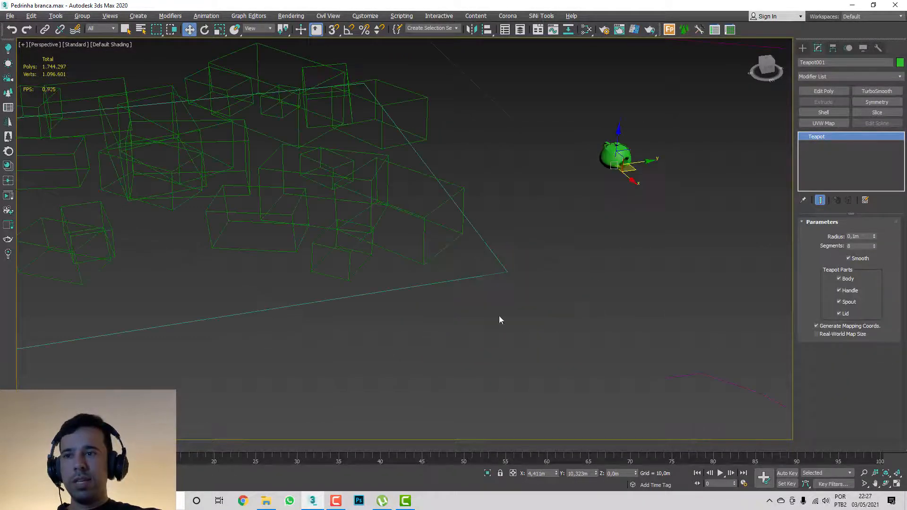
{"action": "middle_click_drag", "start_coordinate": [463, 243], "coordinate": [412, 208]}
- Select the Corona Scatter object and open the Scatter Lister, placing it so the scattered teapots stay in view
{"action": "left_click", "coordinate": [586, 227]}
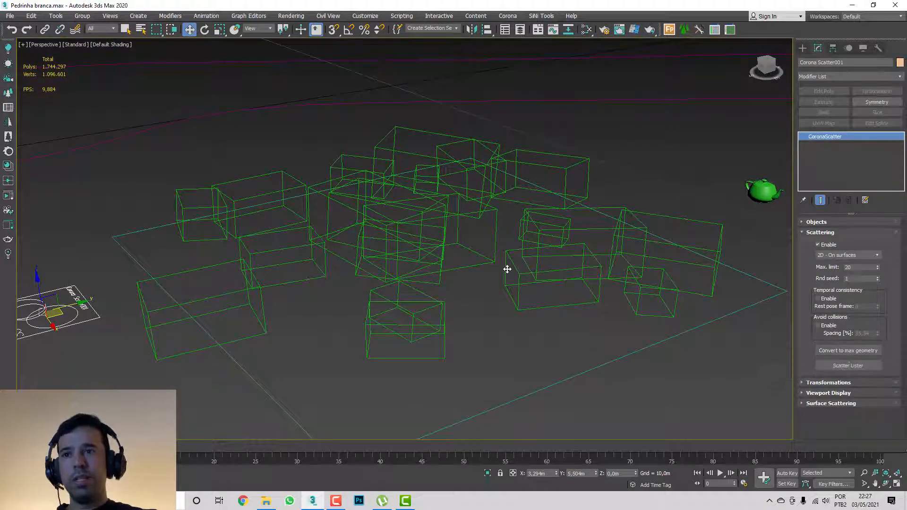
{"action": "middle_click_drag", "start_coordinate": [758, 198], "coordinate": [704, 208]}
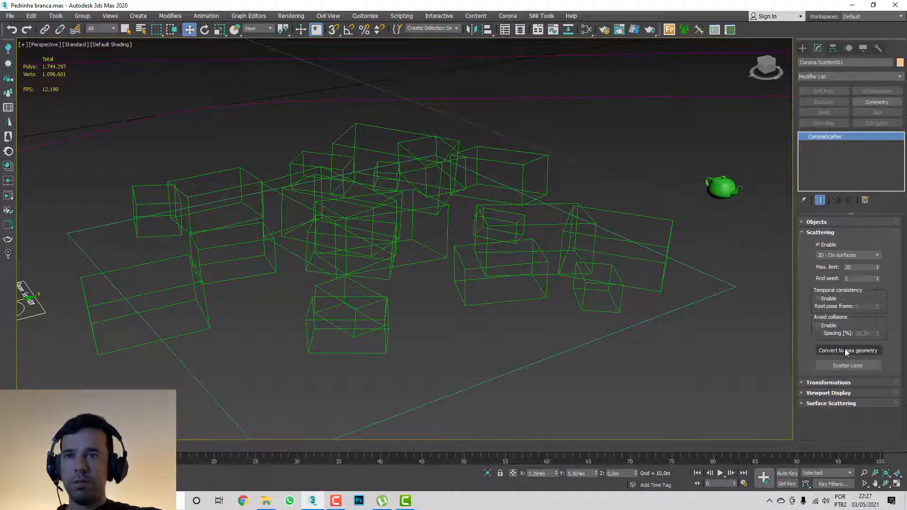
{"action": "middle_click_drag", "start_coordinate": [689, 278], "coordinate": [683, 249]}
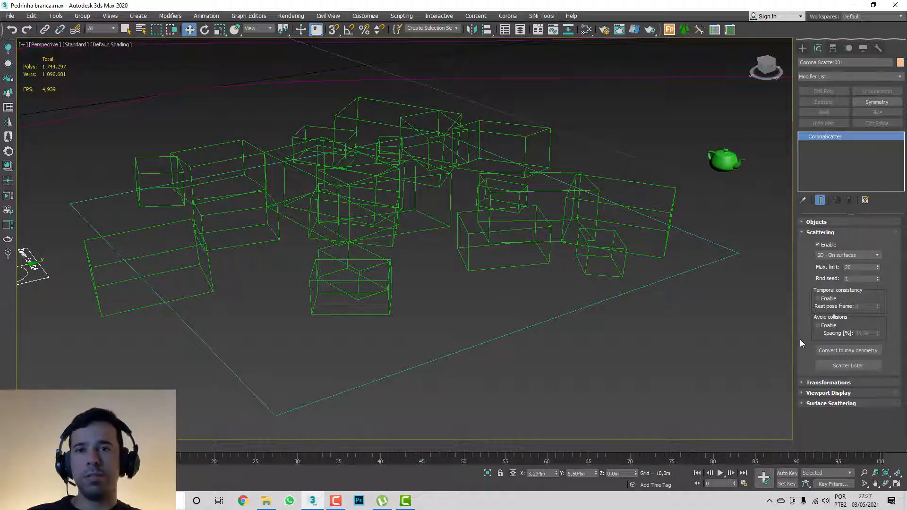
{"action": "left_click", "coordinate": [819, 364]}
{"action": "left_click_drag", "start_coordinate": [601, 259], "coordinate": [555, 247]}
{"action": "mouse_move", "coordinate": [497, 168]}
{"action": "middle_mouse_down"}
{"action": "mouse_move", "coordinate": [472, 176]}
{"action": "mouse_move", "coordinate": [484, 178]}
{"action": "middle_mouse_up"}
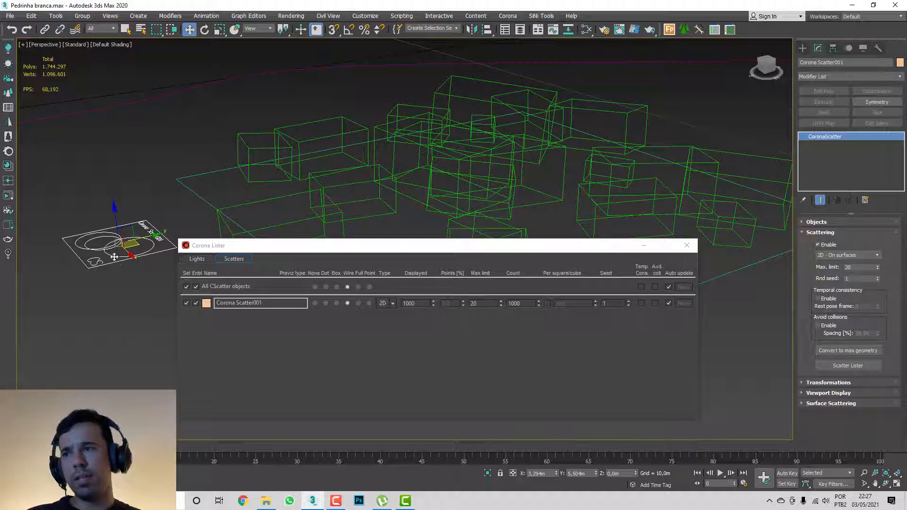
- Rename the scatter object as "Corona bules"
{"action": "double_click", "coordinate": [824, 62]}
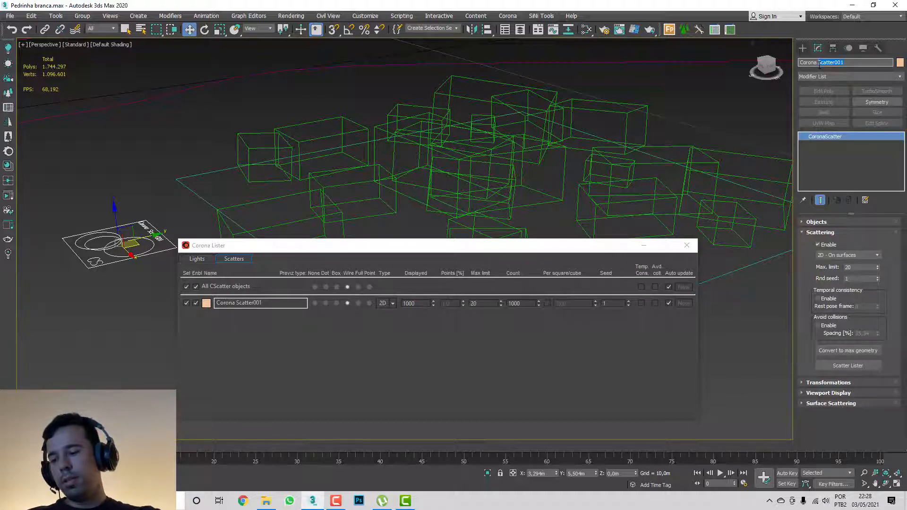
{"action": "type", "text": "Boule"}
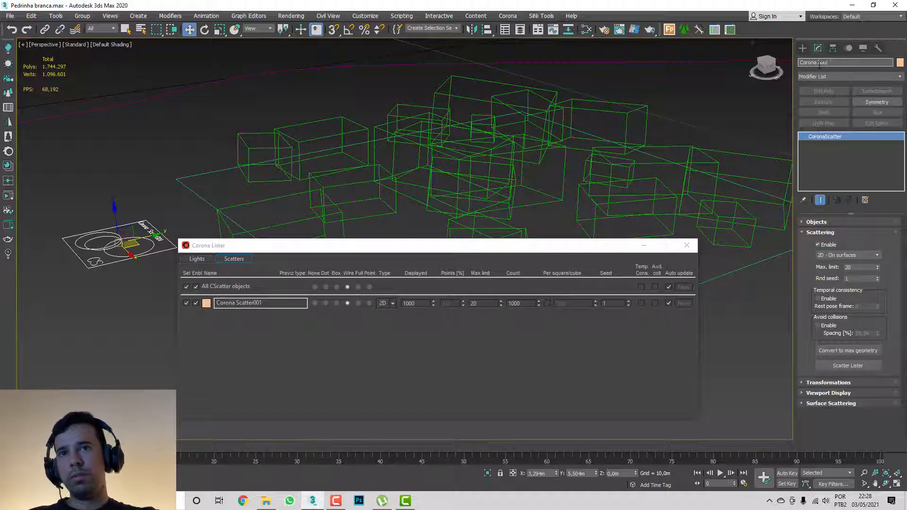
{"action": "type", "text": "s"}
{"action": "key", "text": "Return"}
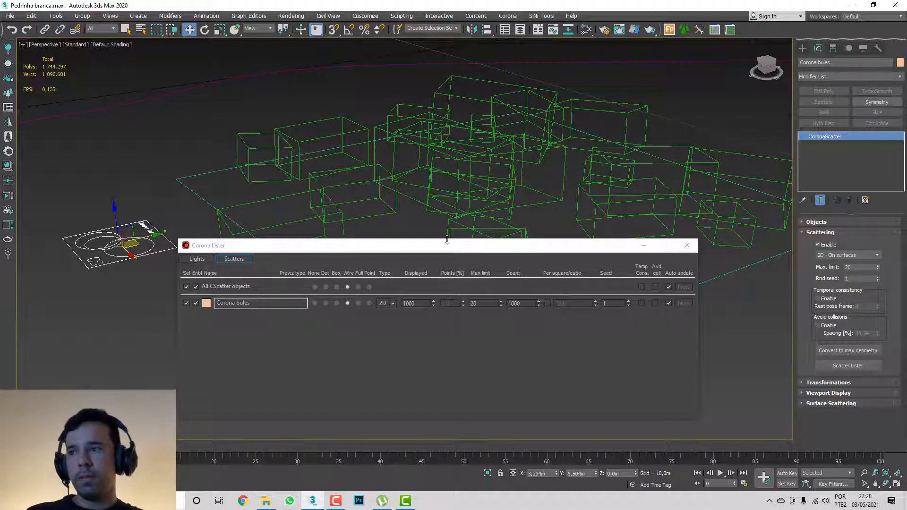
- Toggle the scatter off and on in the lister, and try its Full, Wire and Point preview types
{"action": "left_click", "coordinate": [197, 302]}
{"action": "left_click", "coordinate": [197, 302]}
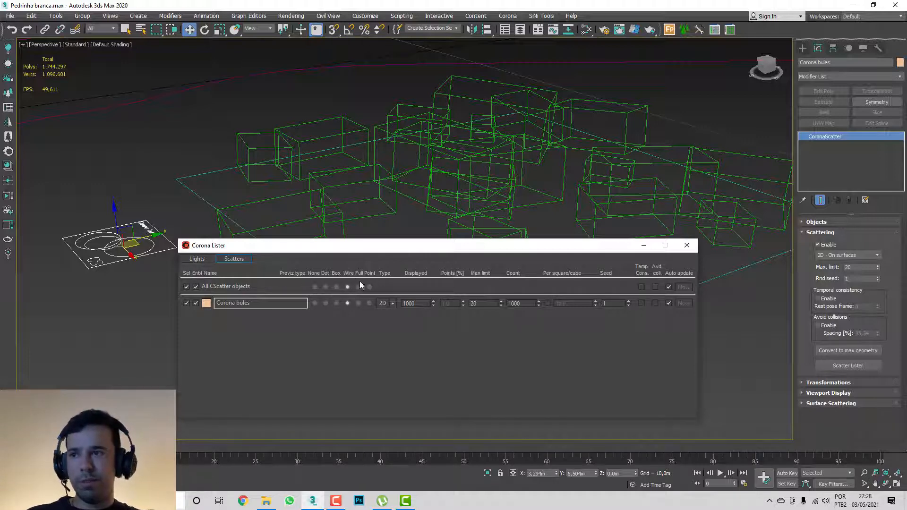
{"action": "left_click", "coordinate": [358, 303]}
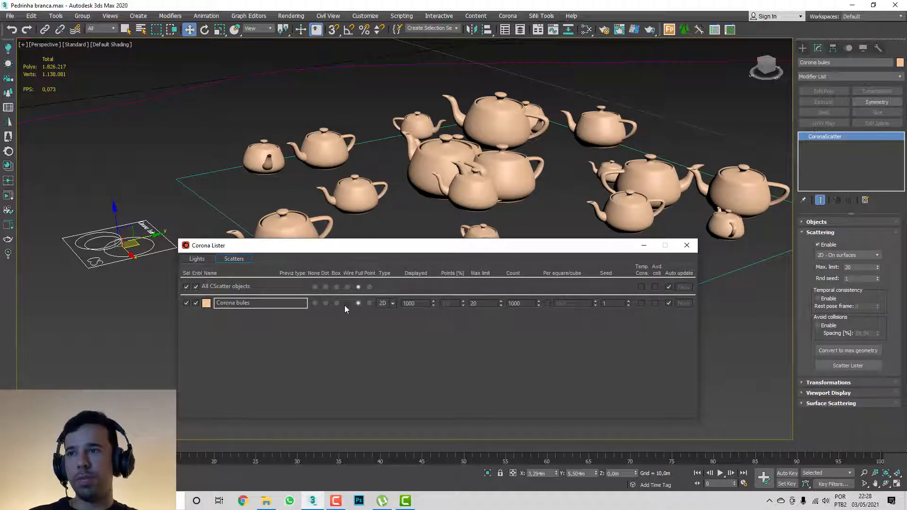
{"action": "left_click", "coordinate": [347, 303]}
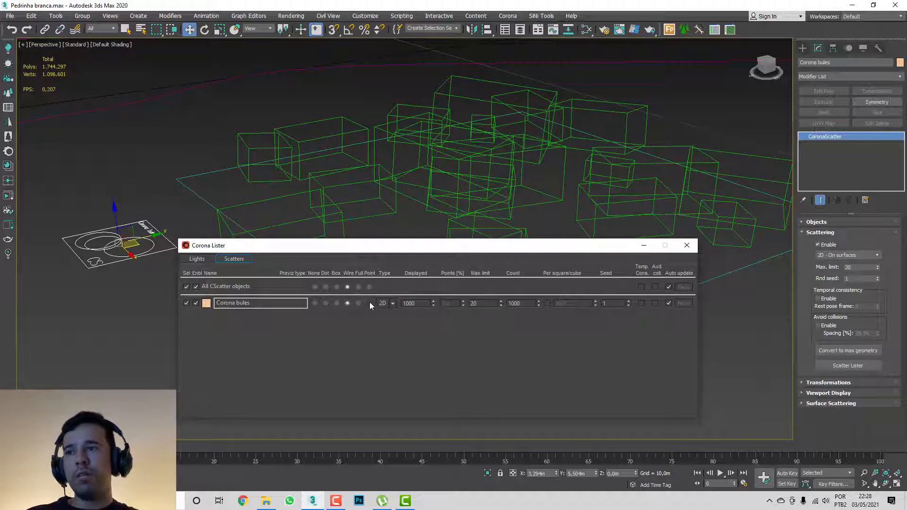
{"action": "left_click", "coordinate": [370, 303]}
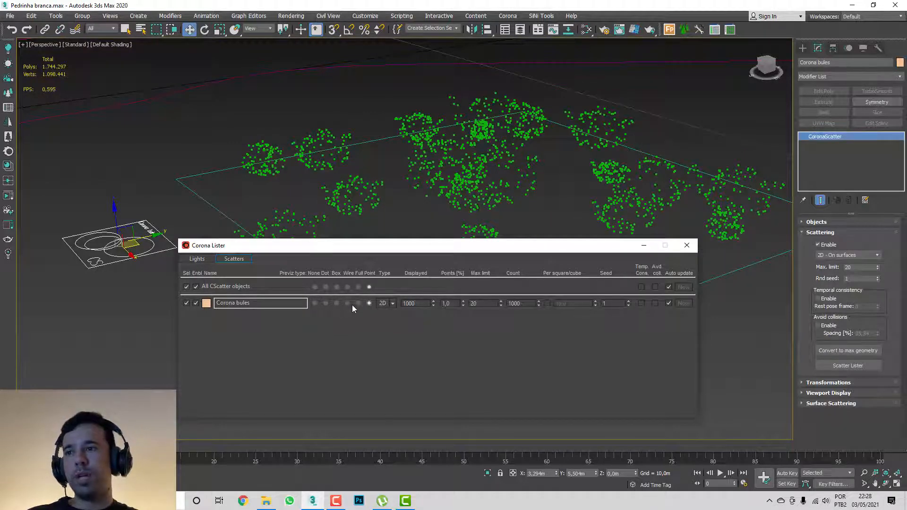
- Try the Box and Wire previews in the lister, keep the 2D distribution type, and close the lister
{"action": "left_click", "coordinate": [337, 304]}
{"action": "left_click", "coordinate": [347, 303]}
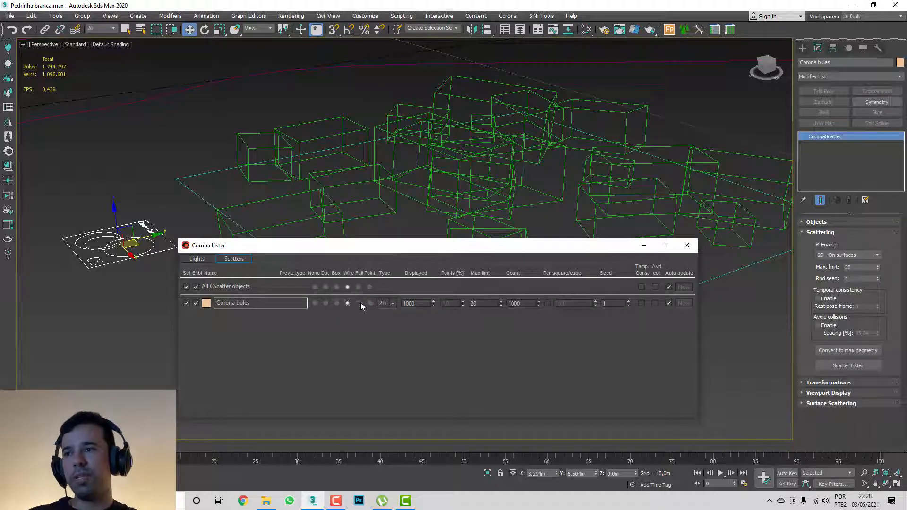
{"action": "left_click", "coordinate": [390, 305]}
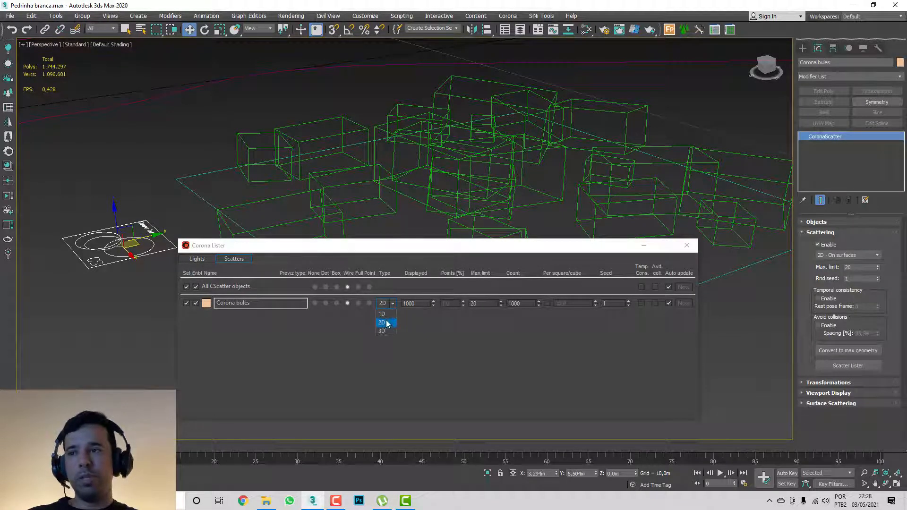
{"action": "left_click", "coordinate": [385, 323]}
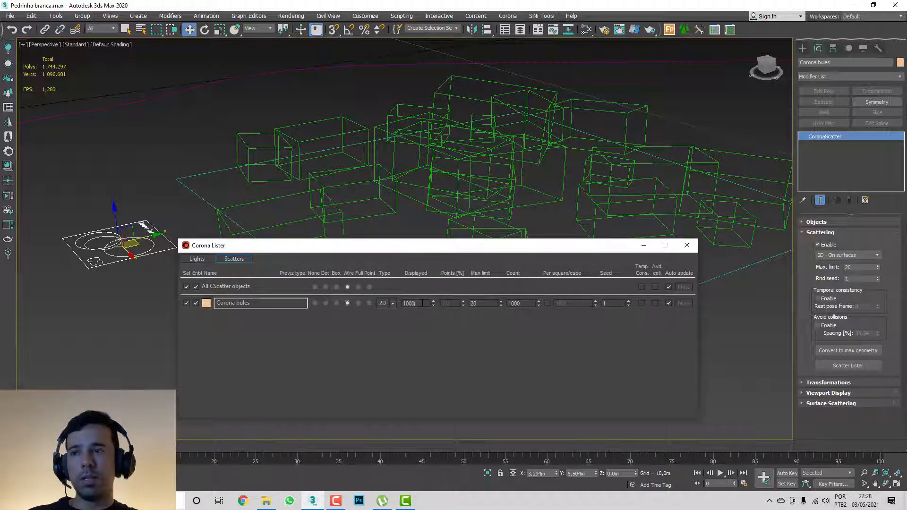
{"action": "double_click", "coordinate": [403, 305]}
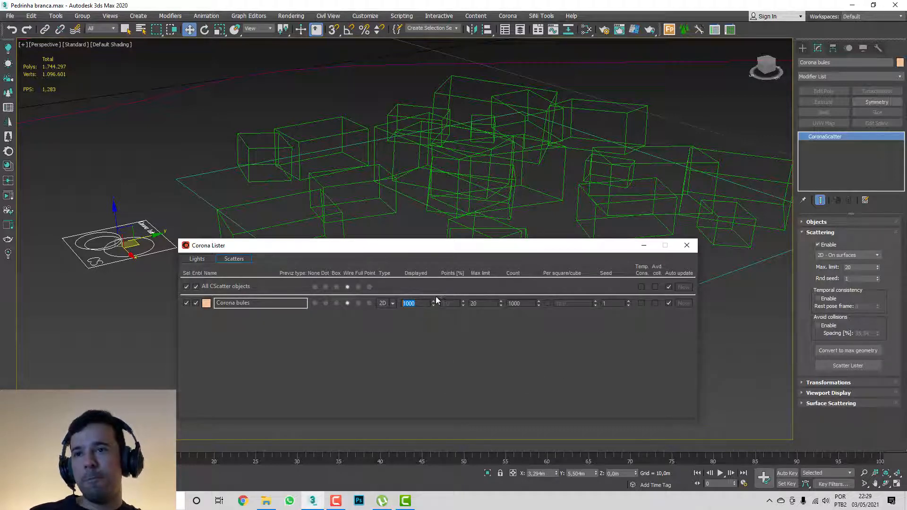
{"action": "left_click", "coordinate": [687, 245]}
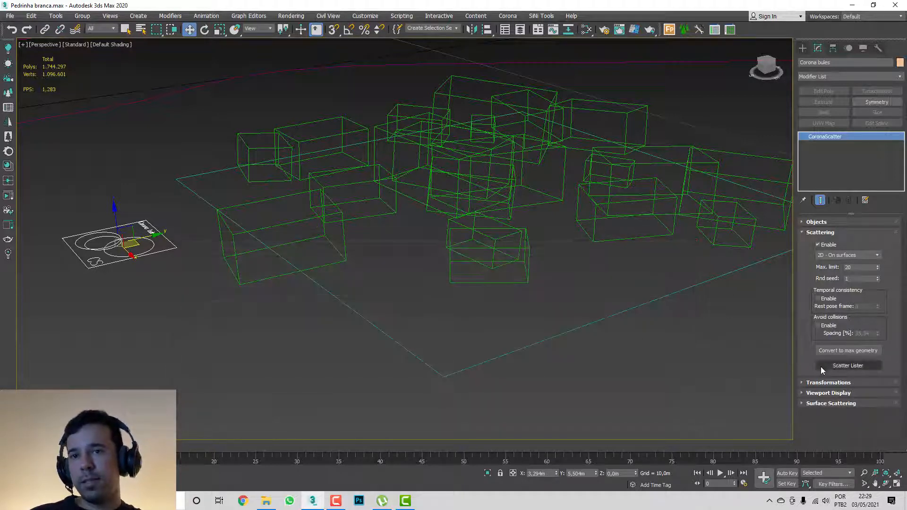
- Show the scatter's transformation settings and toggle Uniform scale off and on
{"action": "left_click", "coordinate": [828, 233]}
{"action": "left_click", "coordinate": [823, 241]}
{"action": "scroll", "coordinate": [809, 315], "scroll_direction": "down", "scroll_amount": 3}
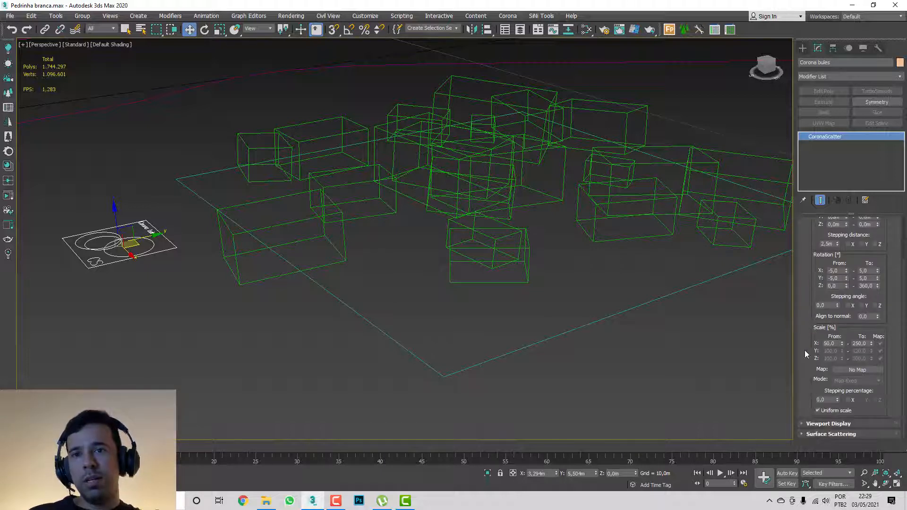
{"action": "scroll", "coordinate": [808, 350], "scroll_direction": "up", "scroll_amount": 3}
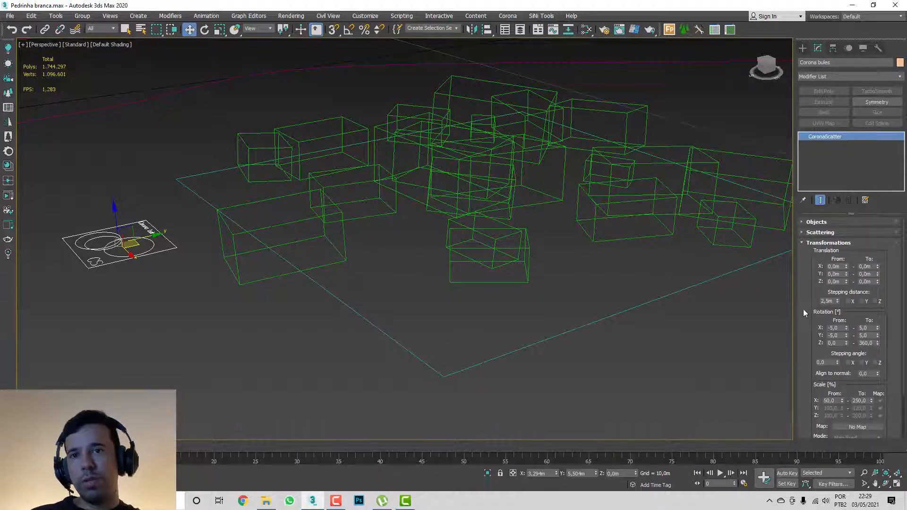
{"action": "scroll", "coordinate": [804, 311], "scroll_direction": "down", "scroll_amount": 3}
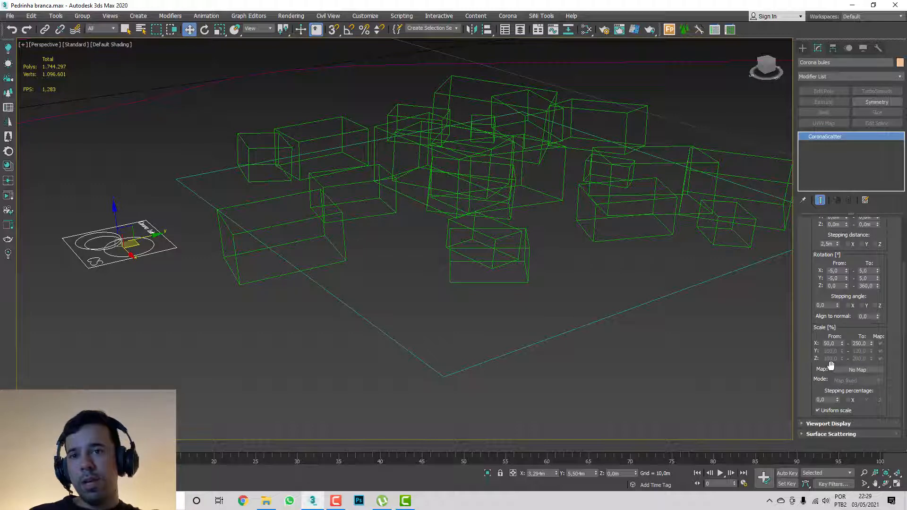
{"action": "left_click", "coordinate": [838, 411]}
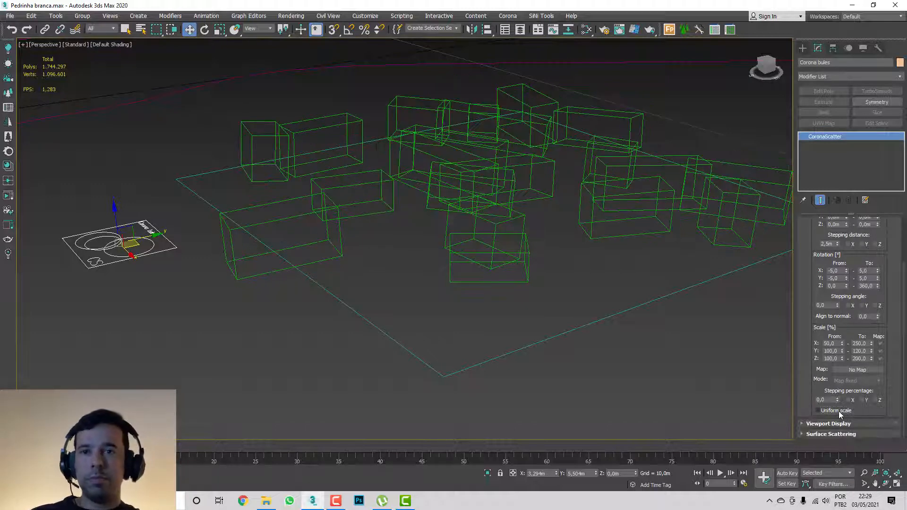
{"action": "left_click", "coordinate": [838, 412]}
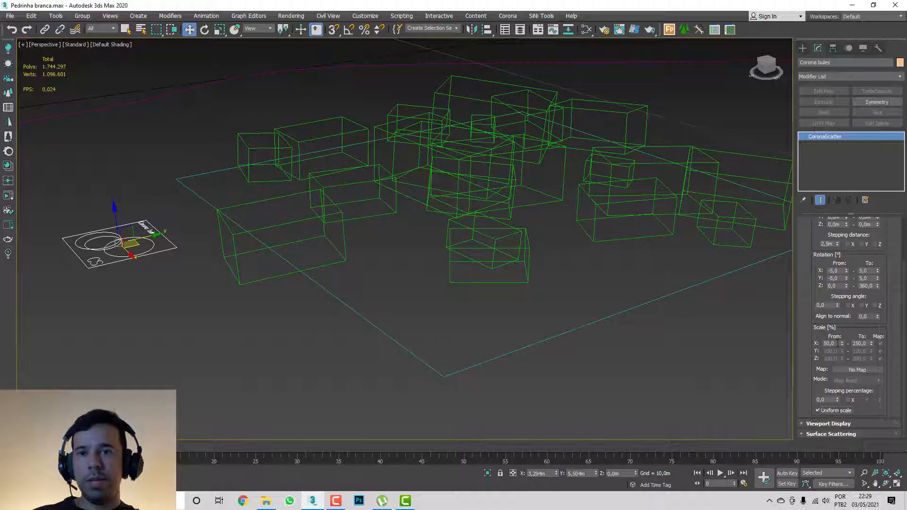
- Disable Uniform scale, try a Y scale minimum of 131% with a higher Z maximum, and re-enable Uniform scale
{"action": "double_click", "coordinate": [838, 344]}
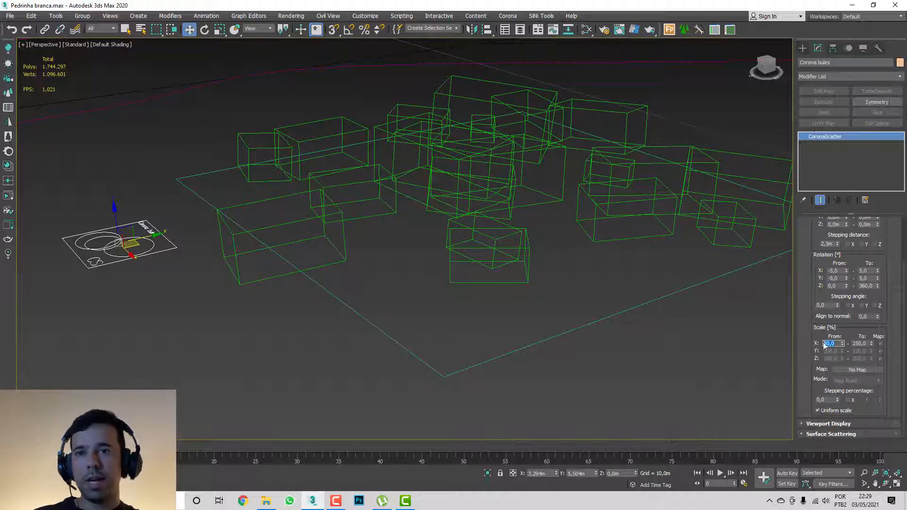
{"action": "left_click", "coordinate": [829, 411]}
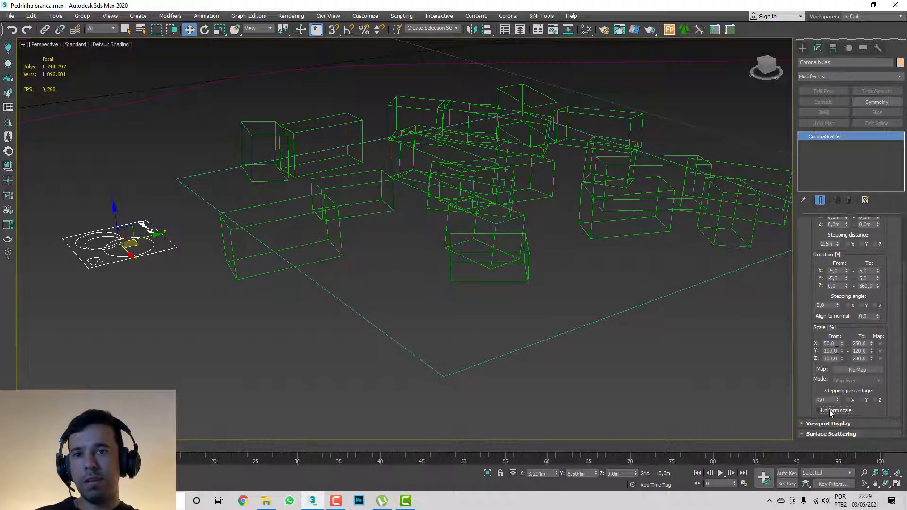
{"action": "left_click_drag", "start_coordinate": [842, 351], "coordinate": [863, 295]}
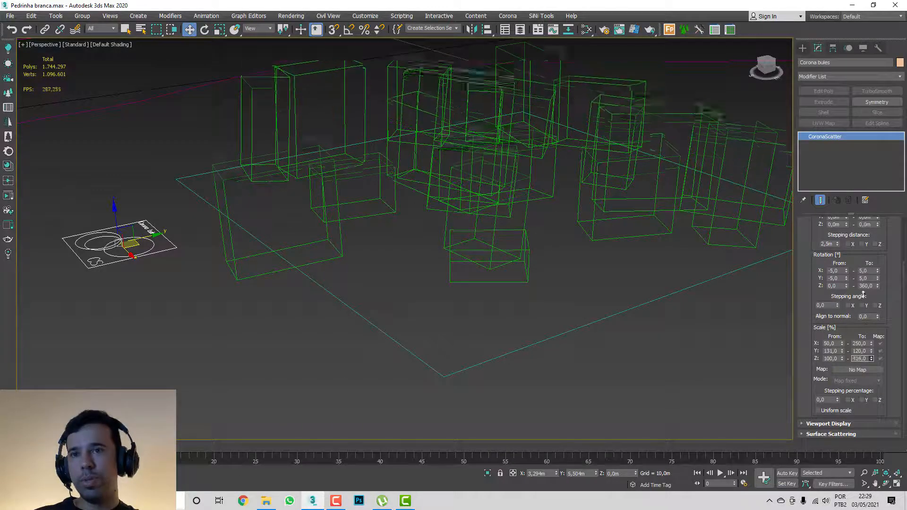
{"action": "left_click", "coordinate": [839, 409]}
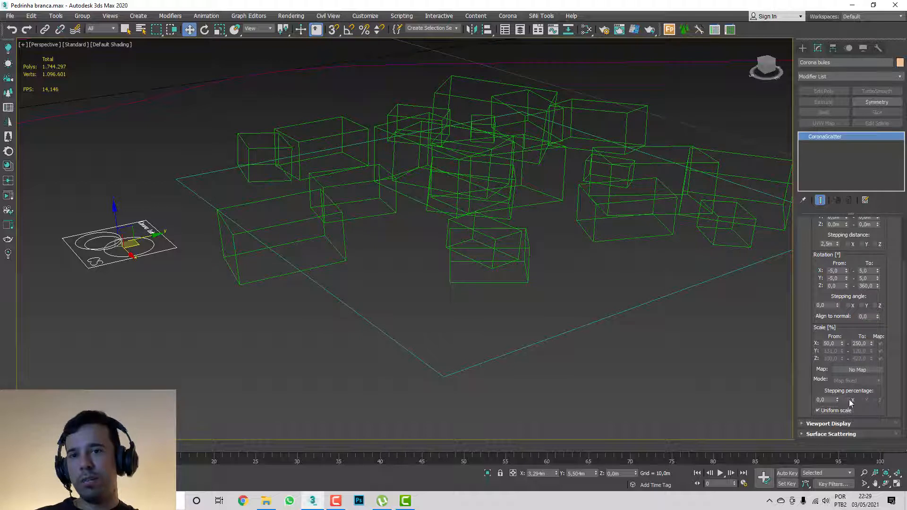
- Switch from the transformation settings to the viewport display settings and try the None and Dot preview types
{"action": "scroll", "coordinate": [810, 279], "scroll_direction": "up", "scroll_amount": 2}
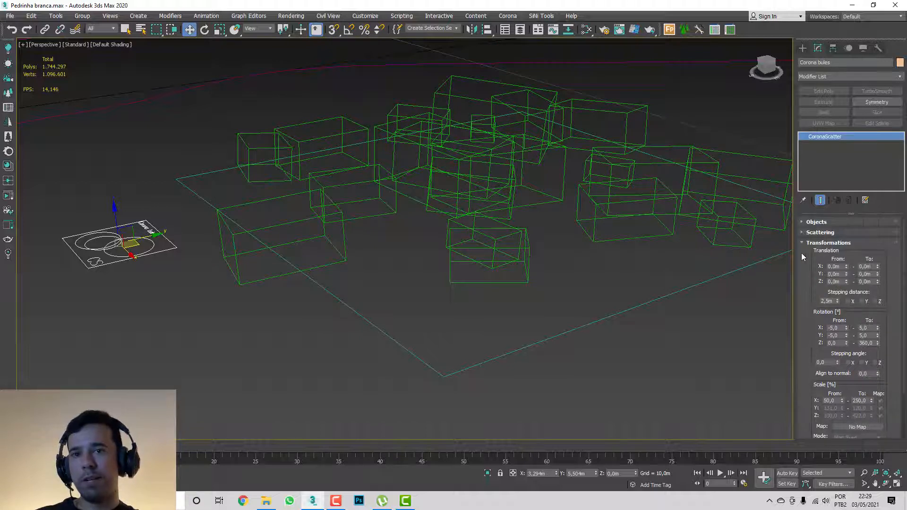
{"action": "left_click", "coordinate": [802, 243]}
{"action": "left_click", "coordinate": [813, 254]}
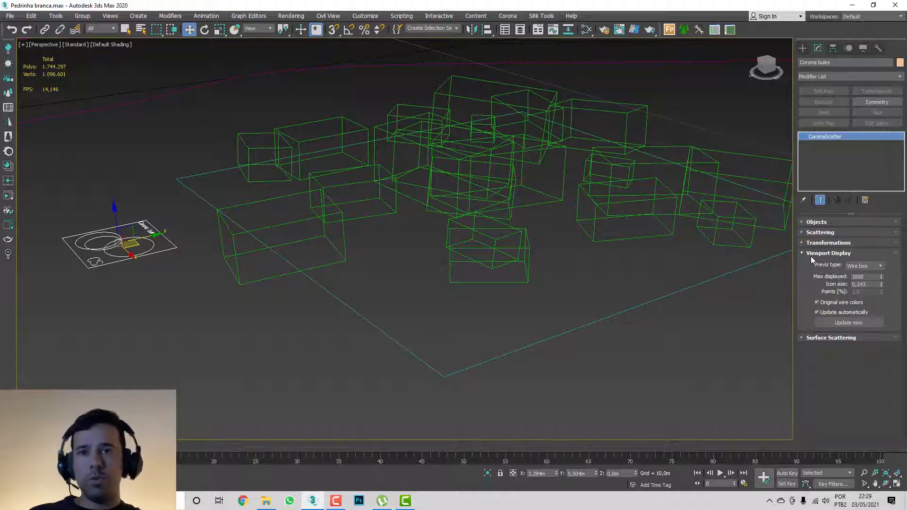
{"action": "middle_click_drag", "start_coordinate": [743, 270], "coordinate": [693, 288]}
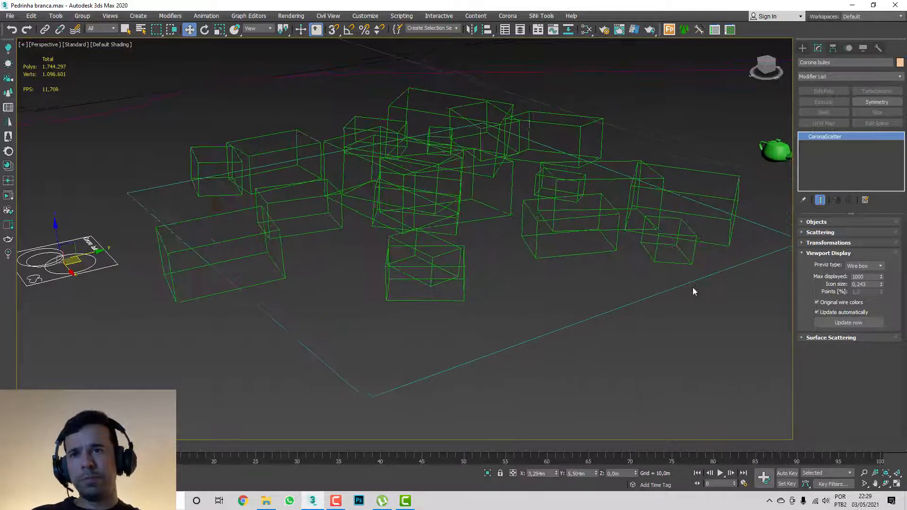
{"action": "left_click", "coordinate": [861, 267]}
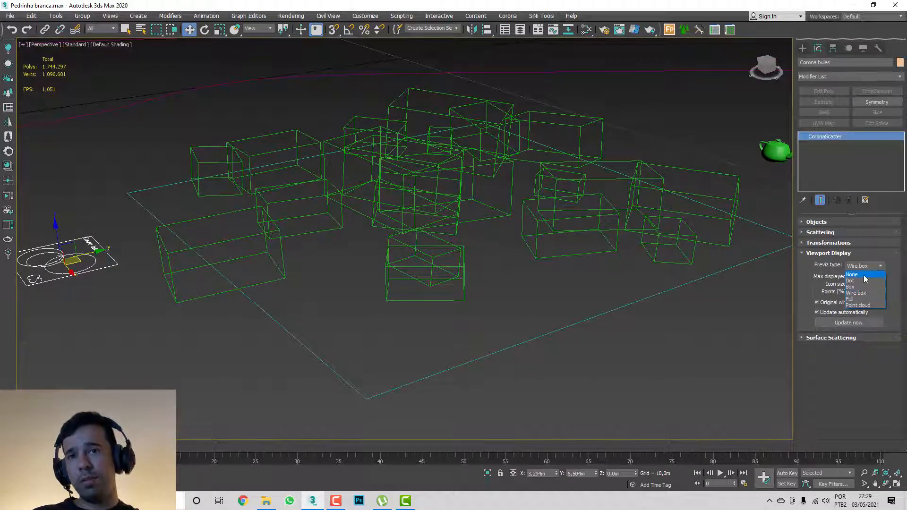
{"action": "left_click", "coordinate": [861, 275]}
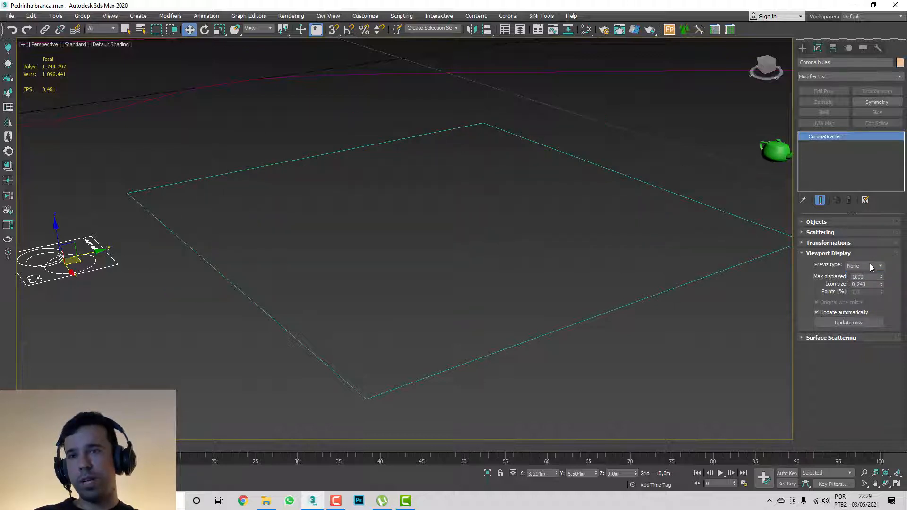
{"action": "left_click", "coordinate": [870, 265]}
{"action": "left_click", "coordinate": [860, 282]}
- Try the Box, Wire box and Full preview types on the scattered teapots
{"action": "left_click", "coordinate": [863, 267]}
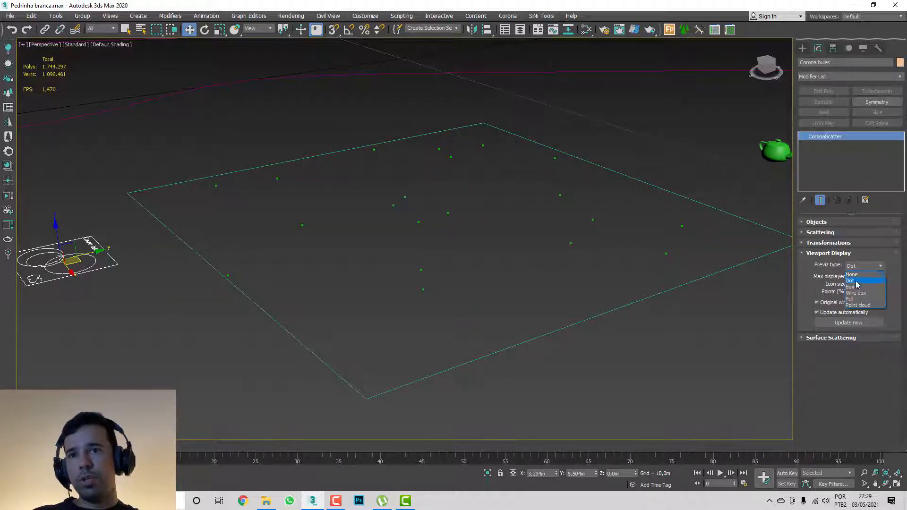
{"action": "left_click", "coordinate": [854, 287]}
{"action": "left_click", "coordinate": [864, 266]}
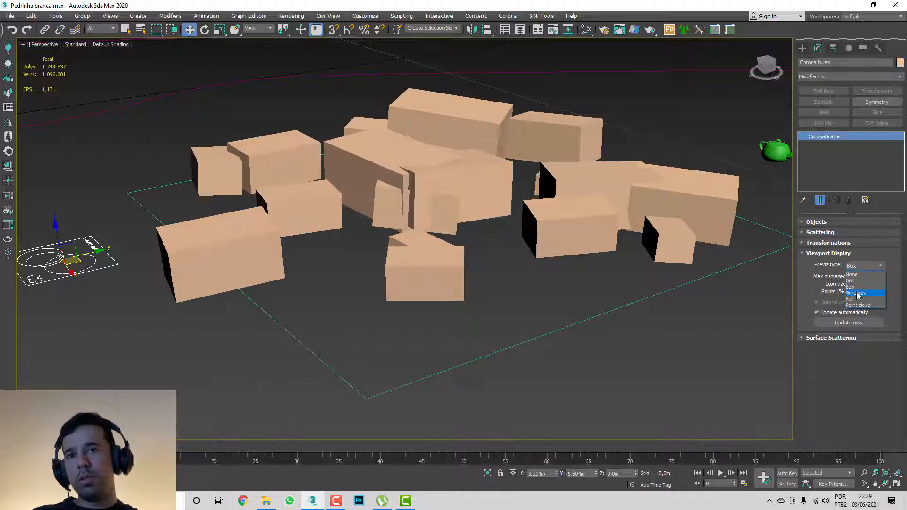
{"action": "left_click", "coordinate": [856, 293]}
{"action": "left_click", "coordinate": [863, 266]}
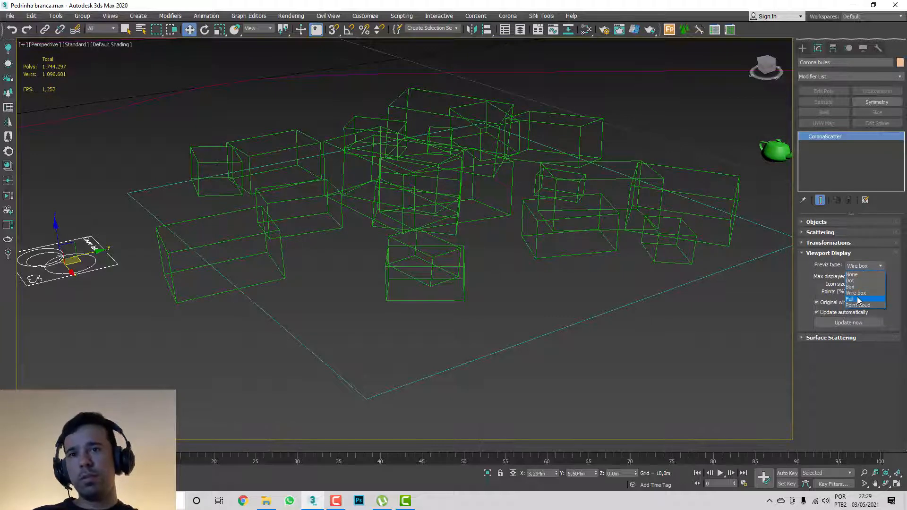
{"action": "left_click", "coordinate": [859, 300]}
{"action": "middle_click_drag", "start_coordinate": [717, 273], "coordinate": [665, 277], "text": "alt"}
- Set the scatter preview type to Point cloud and toggle Original wire colors off and on
{"action": "left_click", "coordinate": [858, 268]}
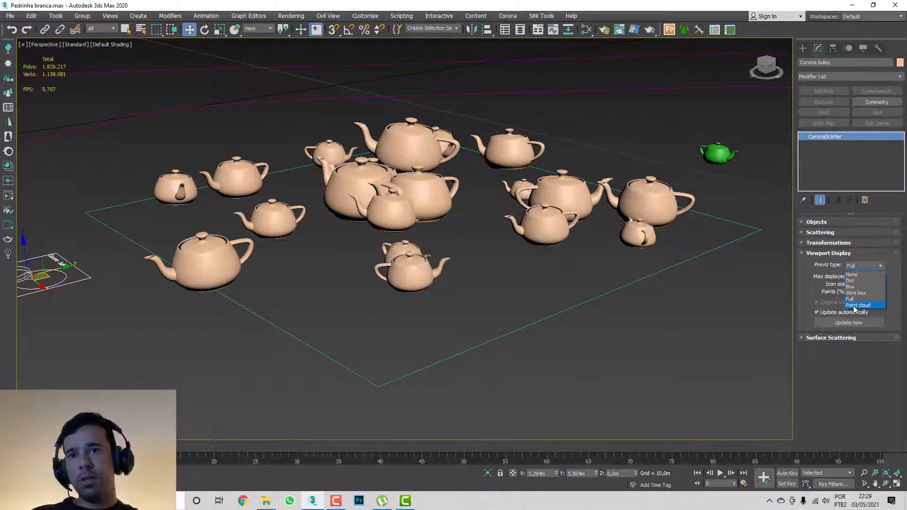
{"action": "left_click", "coordinate": [855, 310]}
{"action": "middle_click_drag", "start_coordinate": [737, 295], "coordinate": [644, 267], "text": "alt"}
{"action": "left_click", "coordinate": [827, 303]}
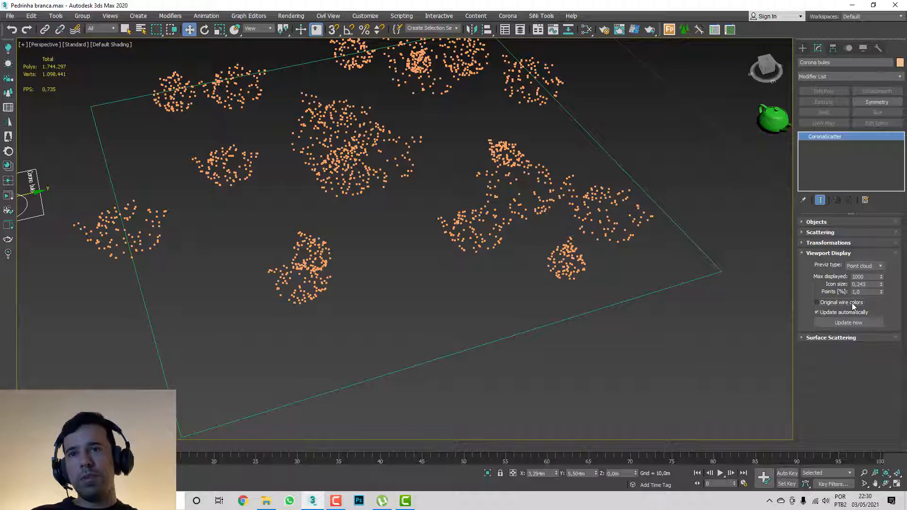
{"action": "left_click", "coordinate": [852, 304]}
{"action": "middle_click_drag", "start_coordinate": [732, 240], "coordinate": [658, 262]}
- Try magenta as the source teapot's object color, and set it back to green
{"action": "left_click", "coordinate": [719, 143]}
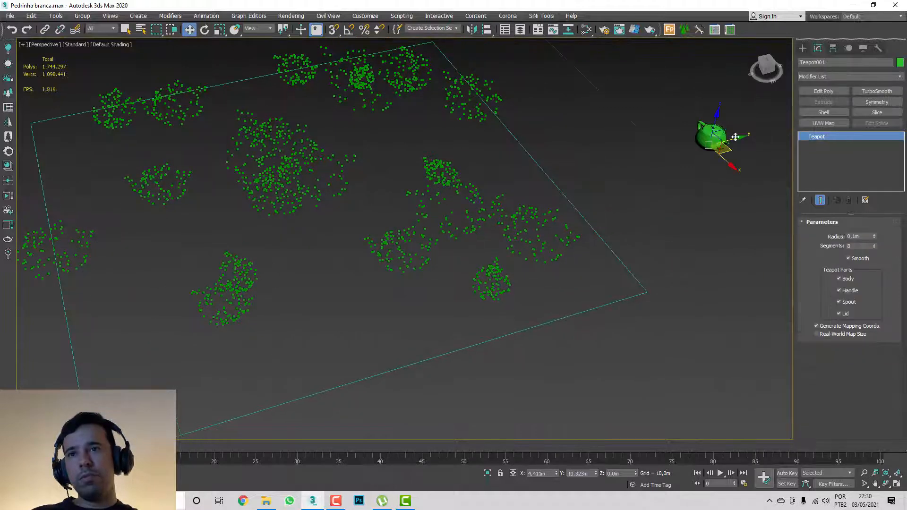
{"action": "left_click", "coordinate": [900, 63]}
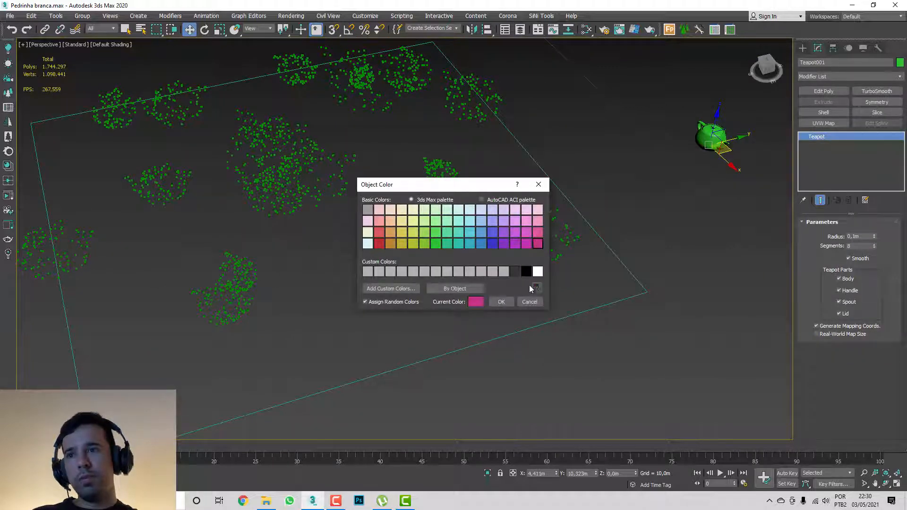
{"action": "left_click", "coordinate": [501, 302]}
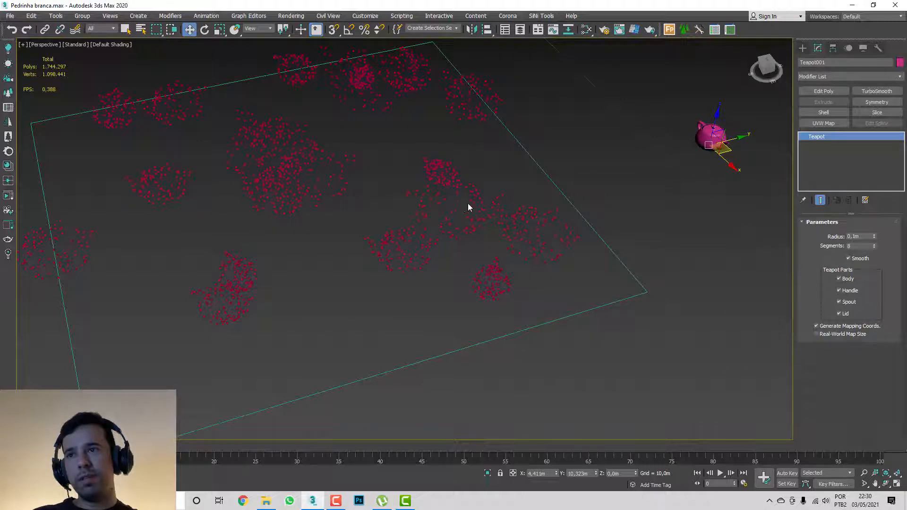
{"action": "left_click", "coordinate": [900, 63]}
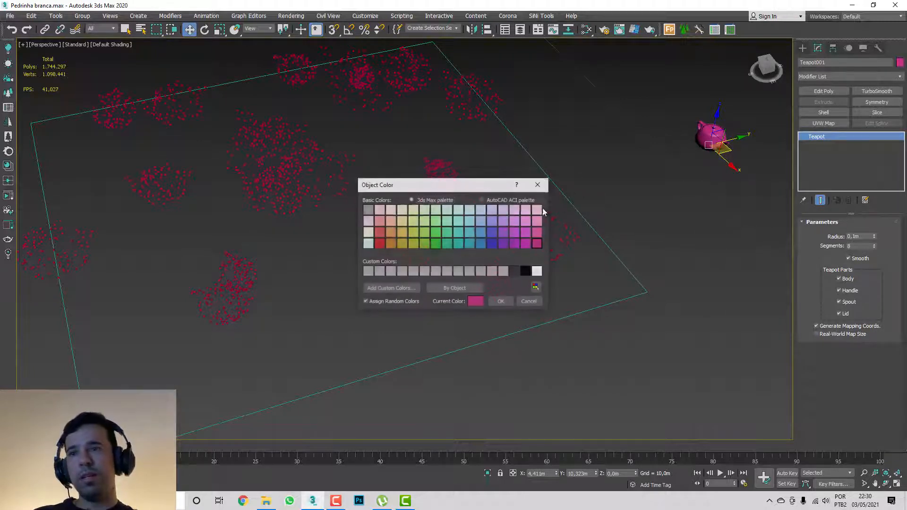
{"action": "left_click", "coordinate": [433, 243]}
{"action": "left_click", "coordinate": [500, 300]}
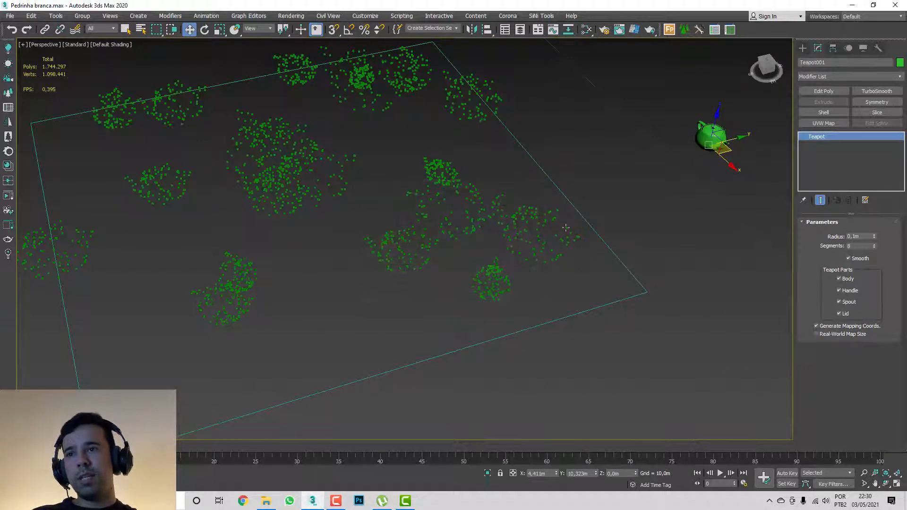
- Select the scatter object, set Max displayed to 50 and raise the scattering Max. limit to 500
{"action": "left_click", "coordinate": [550, 221]}
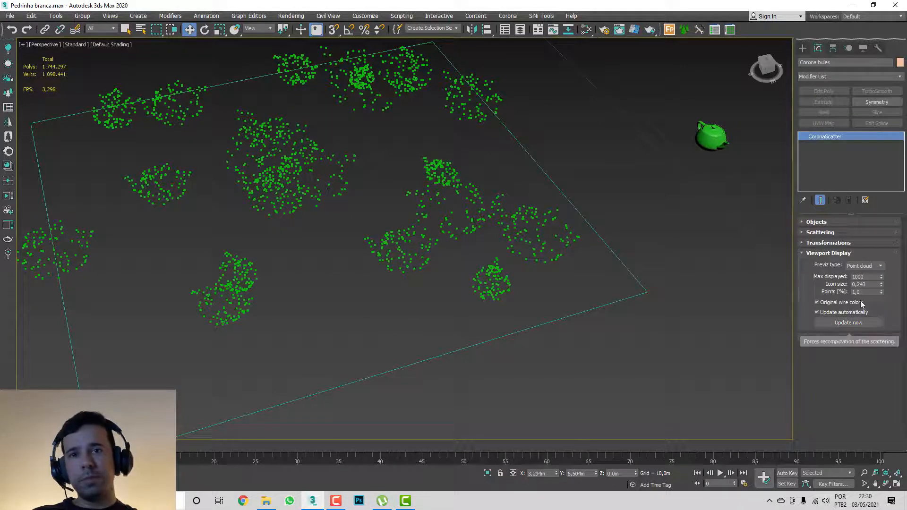
{"action": "double_click", "coordinate": [863, 276]}
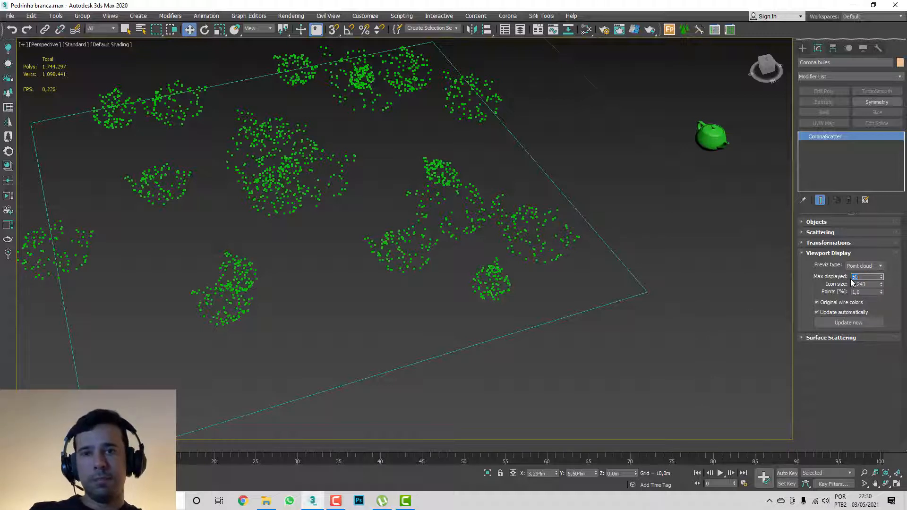
{"action": "left_click", "coordinate": [834, 234]}
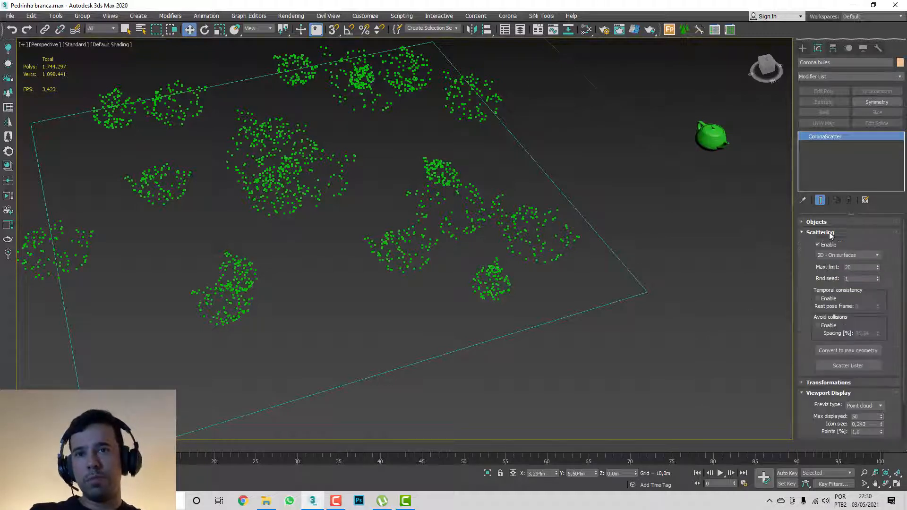
{"action": "double_click", "coordinate": [857, 267]}
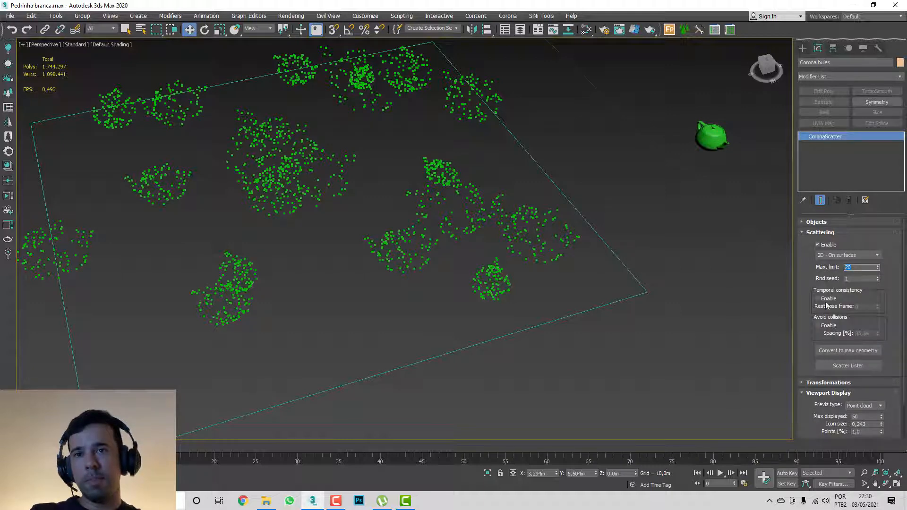
{"action": "type", "text": "50"}
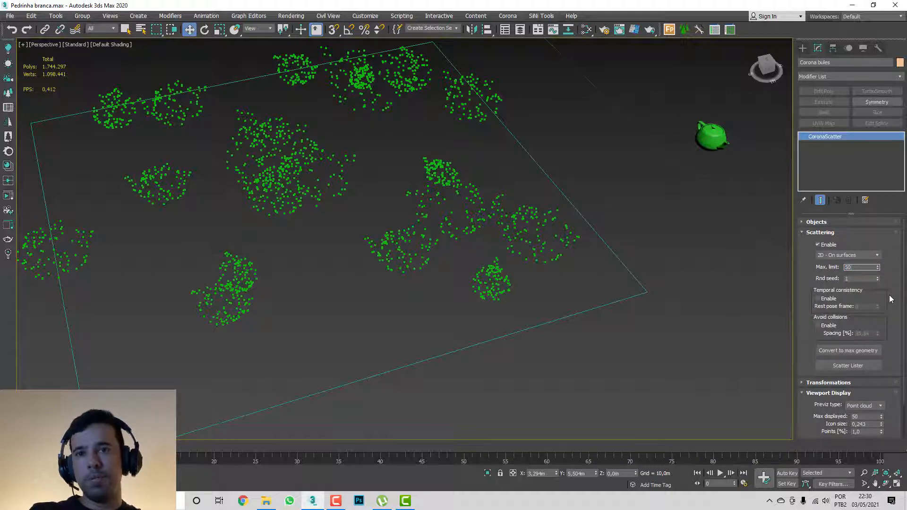
{"action": "type", "text": "0"}
{"action": "key", "text": "Return"}
- Set the scatter's viewport preview type to Full
{"action": "middle_click_drag", "start_coordinate": [573, 275], "coordinate": [593, 283]}
{"action": "scroll", "coordinate": [850, 293], "scroll_direction": "down", "scroll_amount": 2}
{"action": "left_click", "coordinate": [871, 405]}
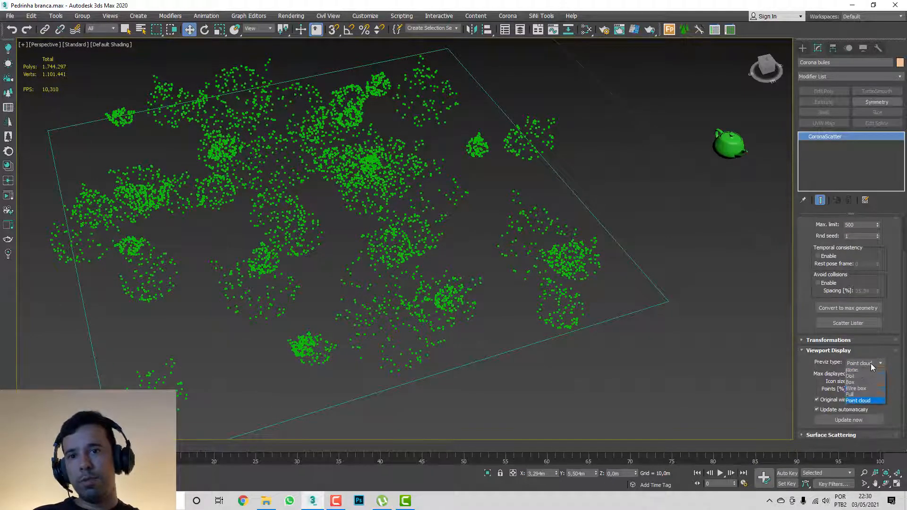
{"action": "left_click", "coordinate": [850, 394]}
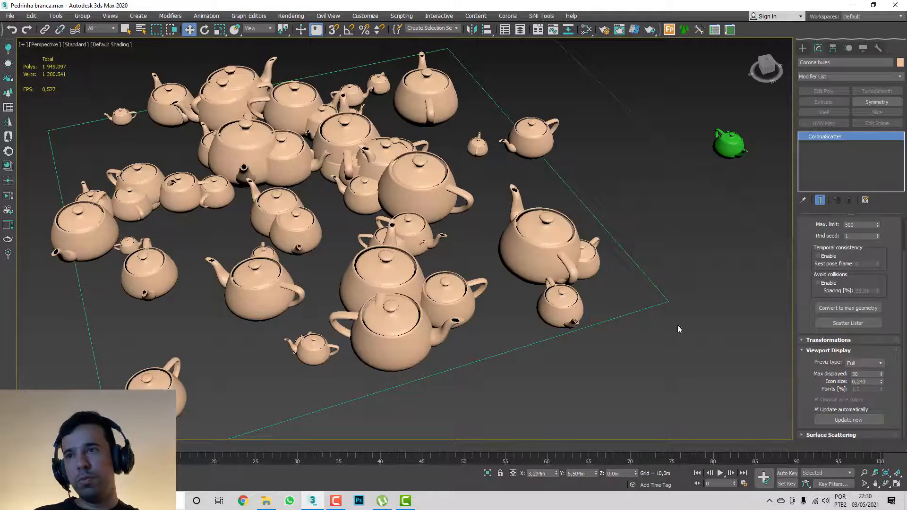
{"action": "scroll", "coordinate": [677, 326], "scroll_direction": "down", "scroll_amount": 4}
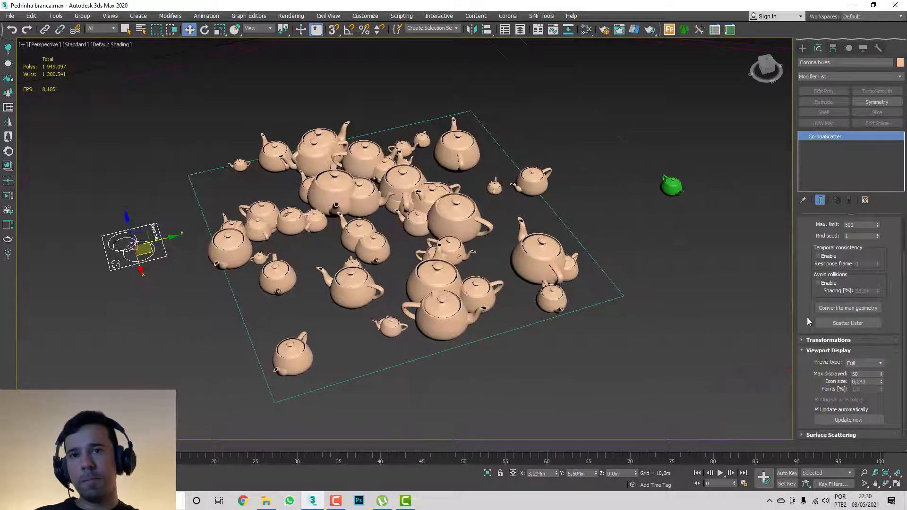
- Expand the Surface Scattering settings and try limiting Max displayed to 5
{"action": "scroll", "coordinate": [814, 359], "scroll_direction": "down", "scroll_amount": 1}
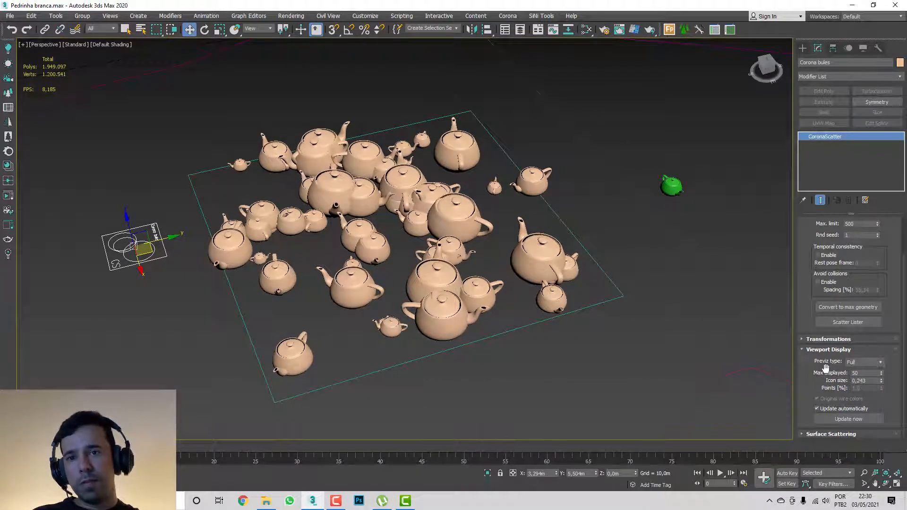
{"action": "left_click", "coordinate": [821, 434]}
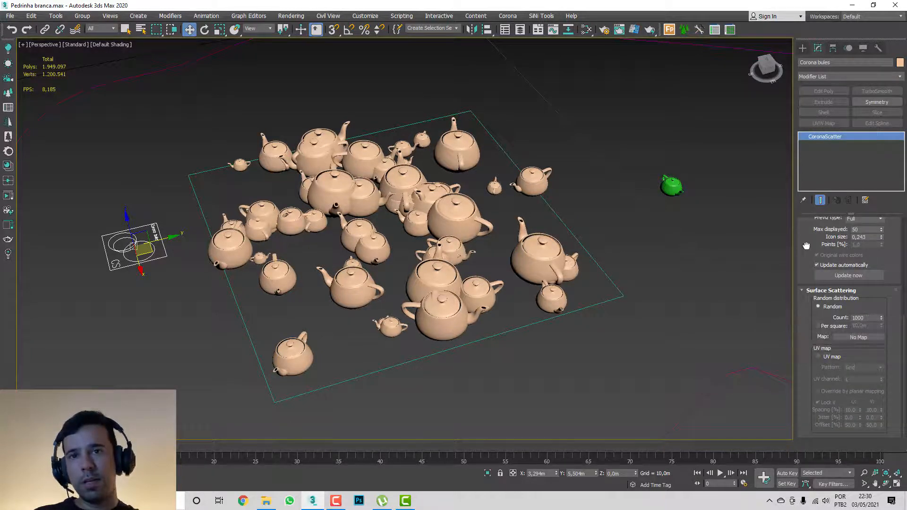
{"action": "left_click_drag", "start_coordinate": [806, 243], "coordinate": [806, 371]}
{"action": "left_click", "coordinate": [861, 357]}
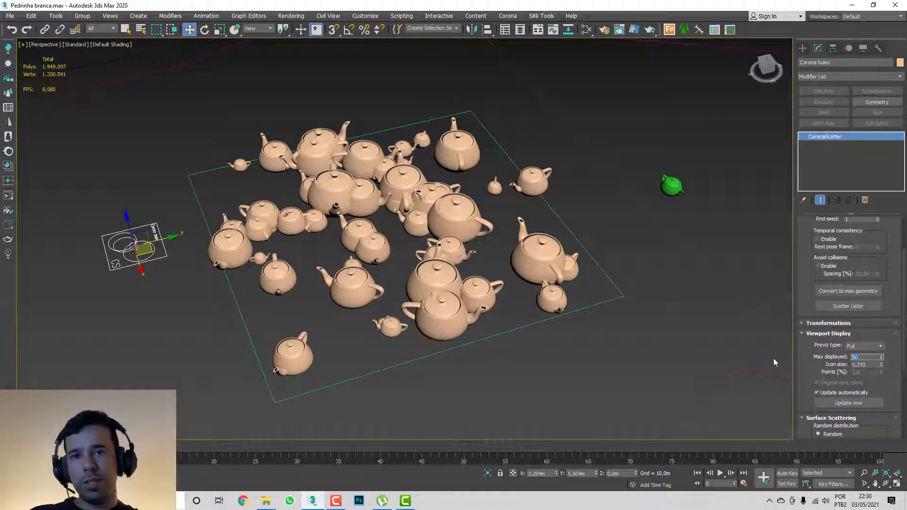
{"action": "type", "text": "5"}
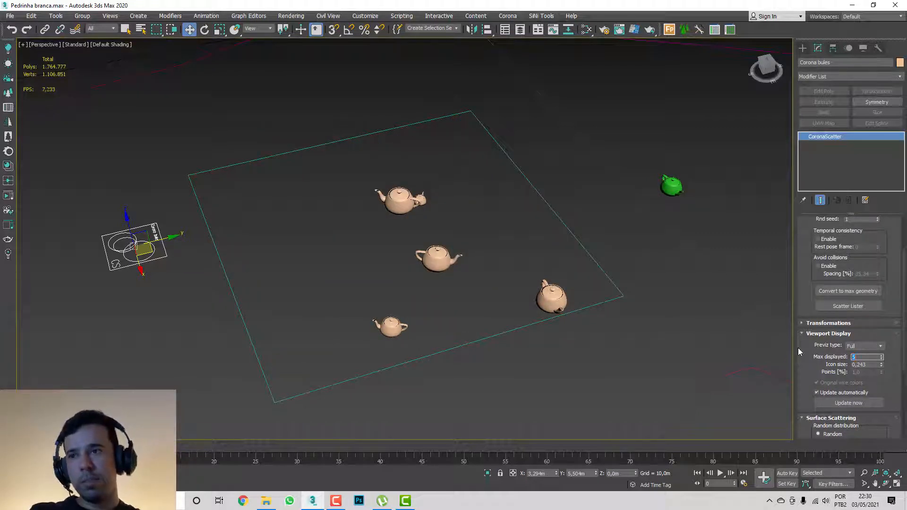
- Run a Corona interactive render of the scatter, stop it, compare it with the viewport preview and minimize the frame buffer
{"action": "middle_click_drag", "start_coordinate": [573, 336], "coordinate": [556, 346]}
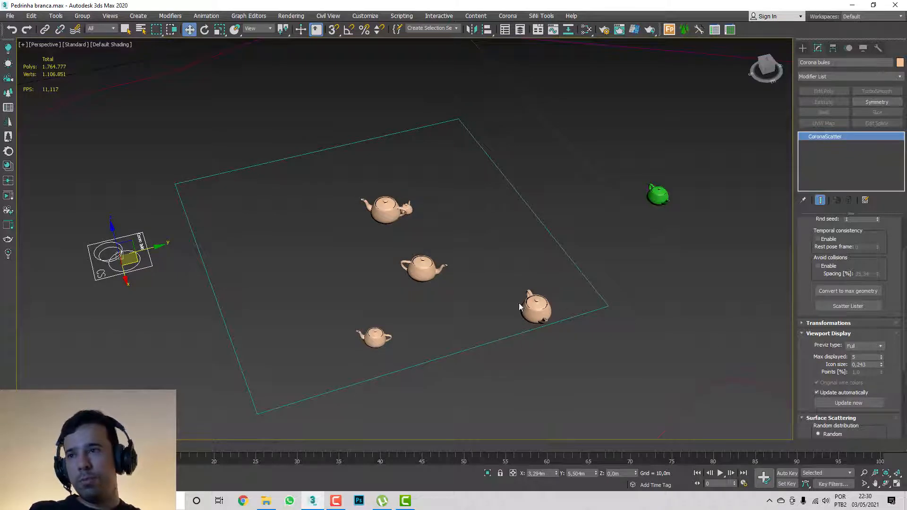
{"action": "middle_click_drag", "start_coordinate": [519, 307], "coordinate": [511, 314]}
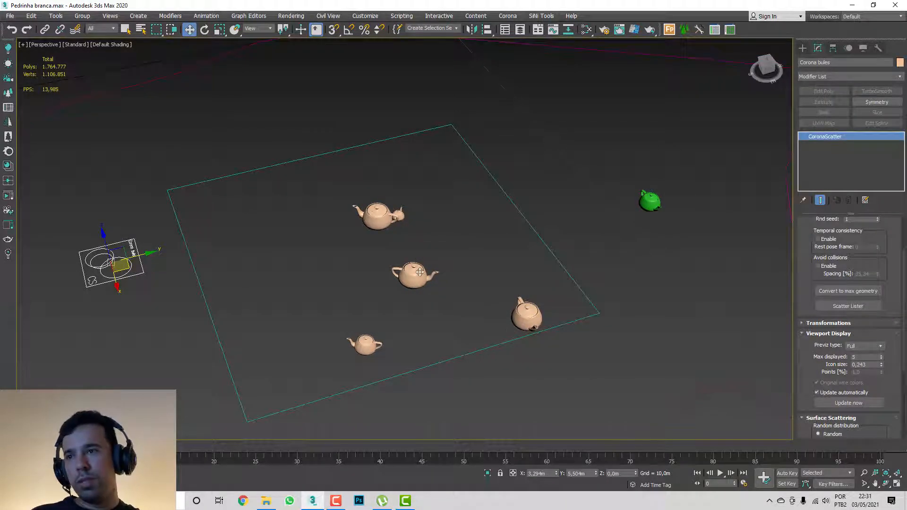
{"action": "scroll", "coordinate": [377, 245], "scroll_direction": "up", "scroll_amount": 4}
{"action": "middle_click_drag", "start_coordinate": [385, 250], "coordinate": [423, 190]}
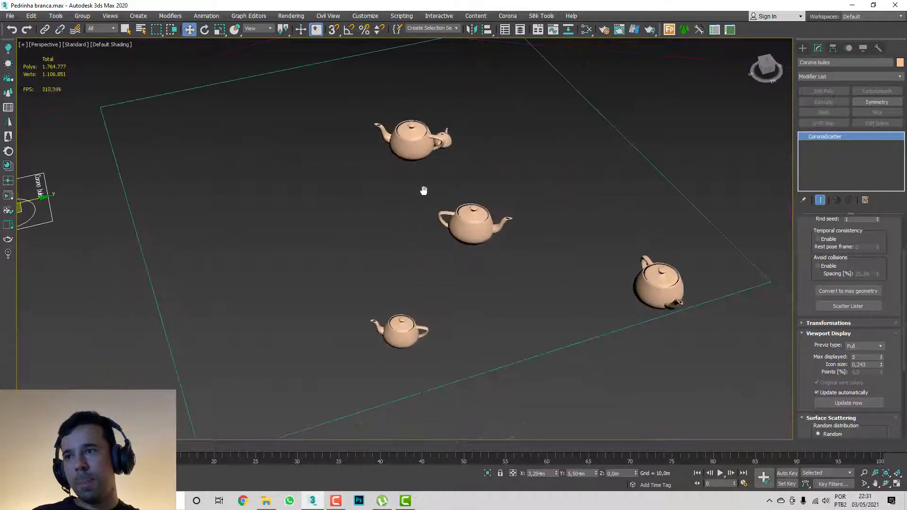
{"action": "scroll", "coordinate": [809, 372], "scroll_direction": "up", "scroll_amount": 3}
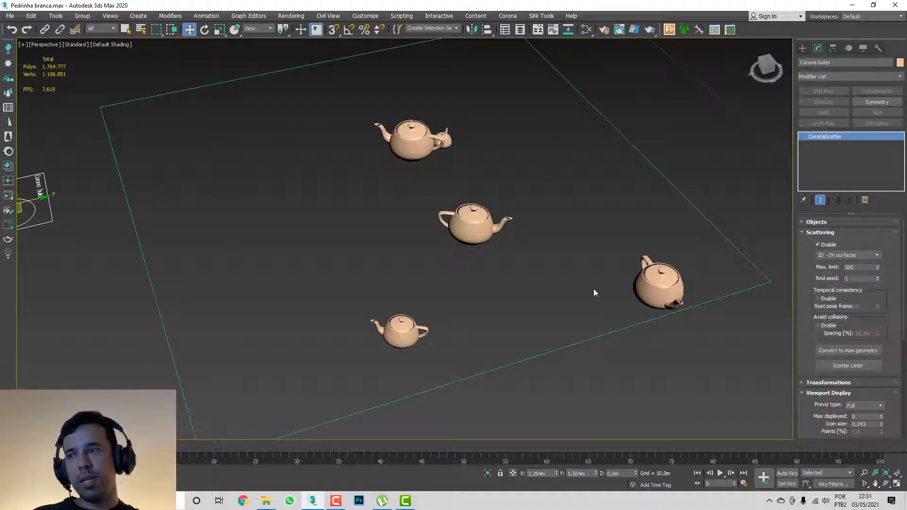
{"action": "left_click", "coordinate": [8, 195]}
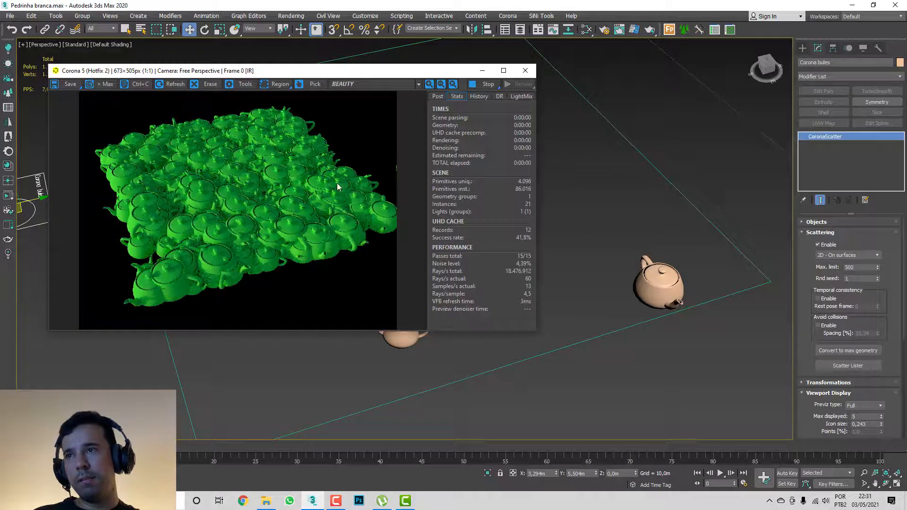
{"action": "left_click_drag", "start_coordinate": [363, 74], "coordinate": [362, 108]}
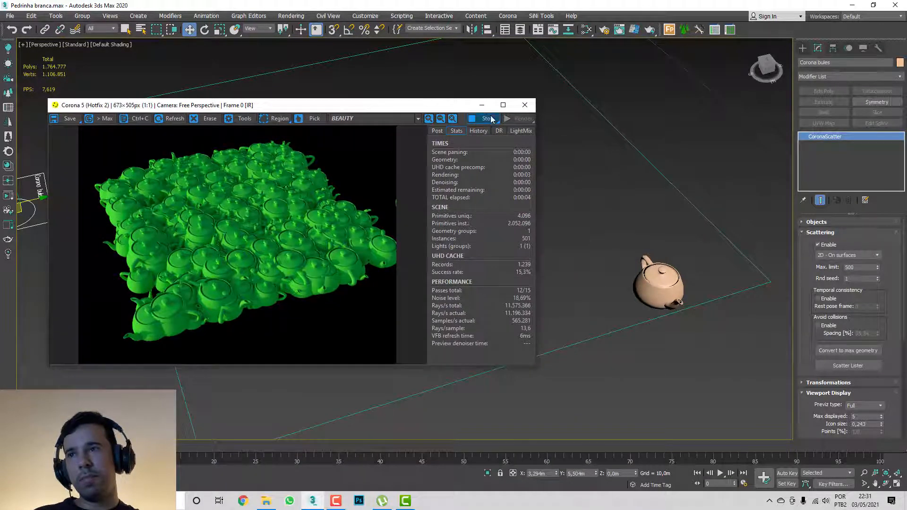
{"action": "left_click_drag", "start_coordinate": [470, 105], "coordinate": [372, 98]}
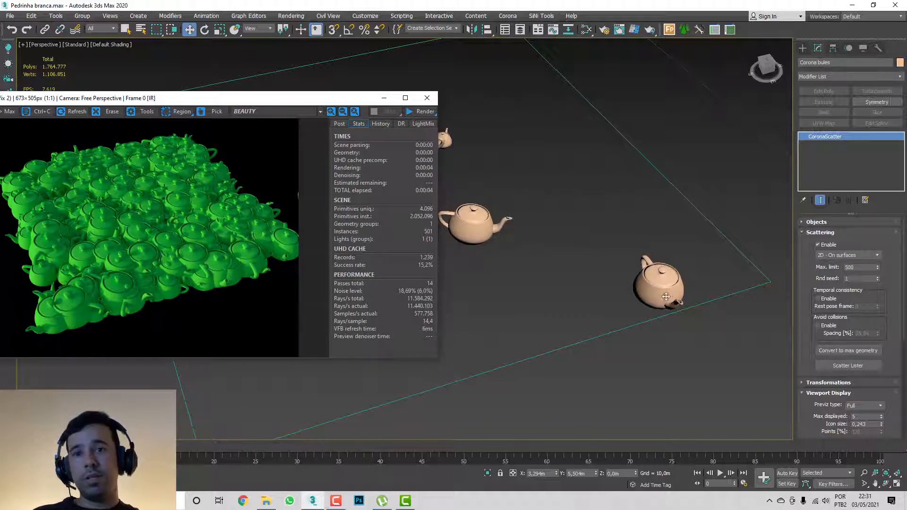
{"action": "mouse_move", "coordinate": [535, 248]}
{"action": "middle_mouse_down"}
{"action": "mouse_move", "coordinate": [574, 239]}
{"action": "mouse_move", "coordinate": [539, 245]}
{"action": "mouse_move", "coordinate": [546, 251]}
{"action": "middle_mouse_up"}
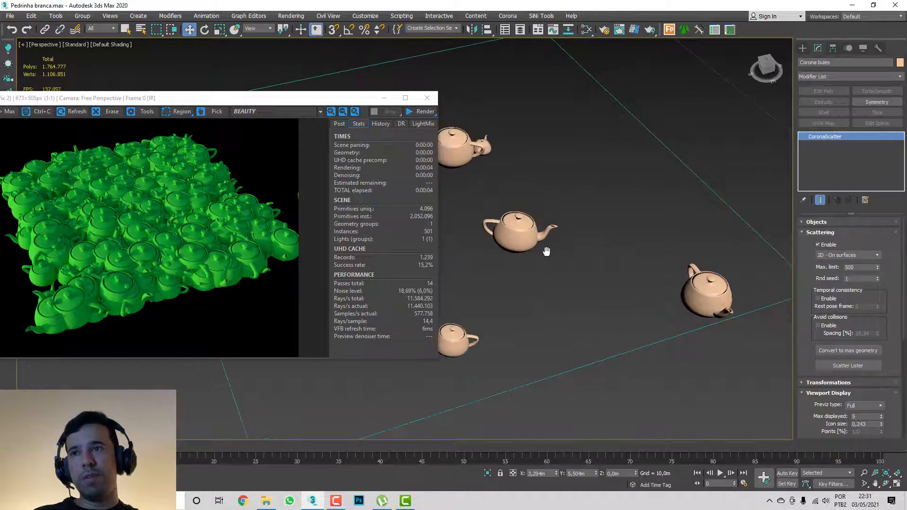
{"action": "left_click", "coordinate": [384, 98]}
- Set the scatter's Max displayed value to 100
{"action": "scroll", "coordinate": [813, 380], "scroll_direction": "down", "scroll_amount": 3}
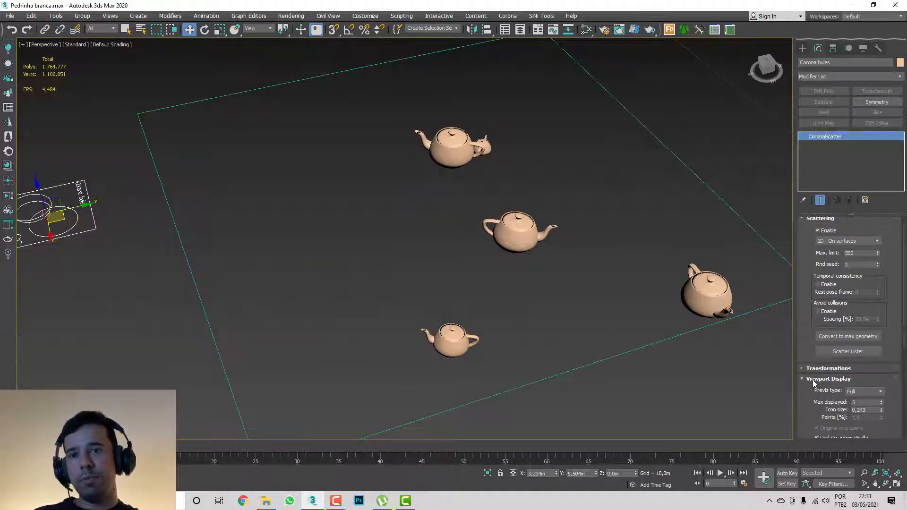
{"action": "double_click", "coordinate": [870, 373]}
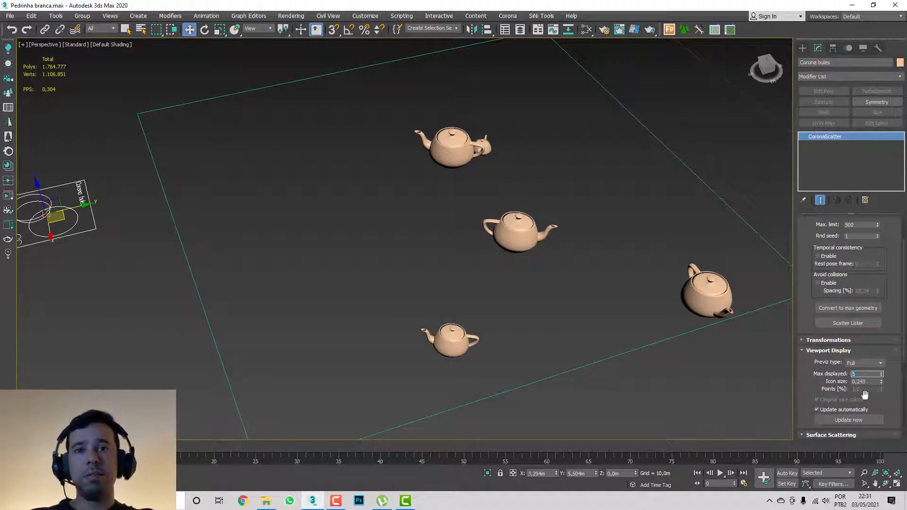
{"action": "type", "text": "100"}
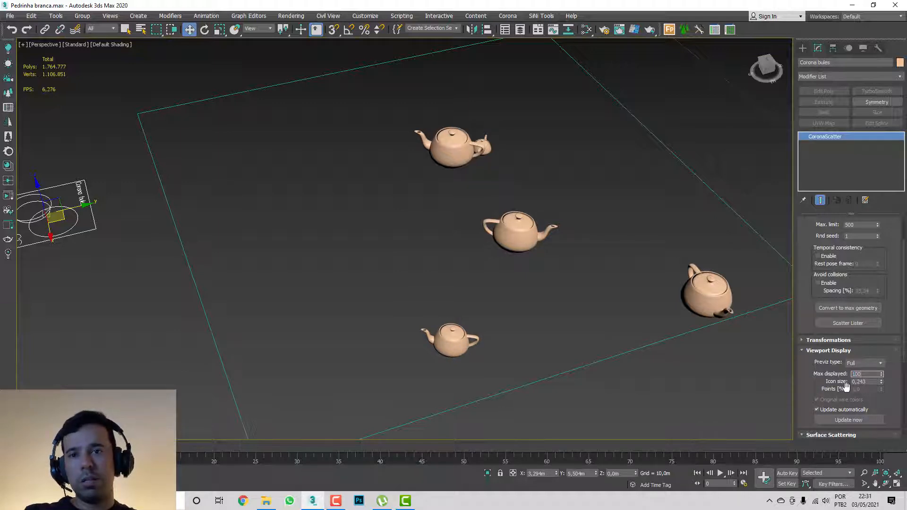
{"action": "key", "text": "Return"}
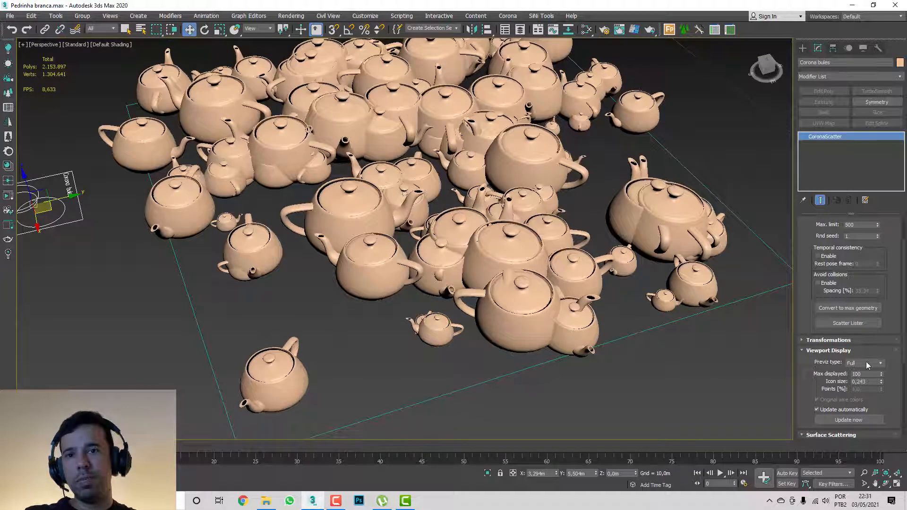
- Enlarge the scatter's viewport icon to an Icon size of 0.413
{"action": "scroll", "coordinate": [866, 362], "scroll_direction": "down", "scroll_amount": 3}
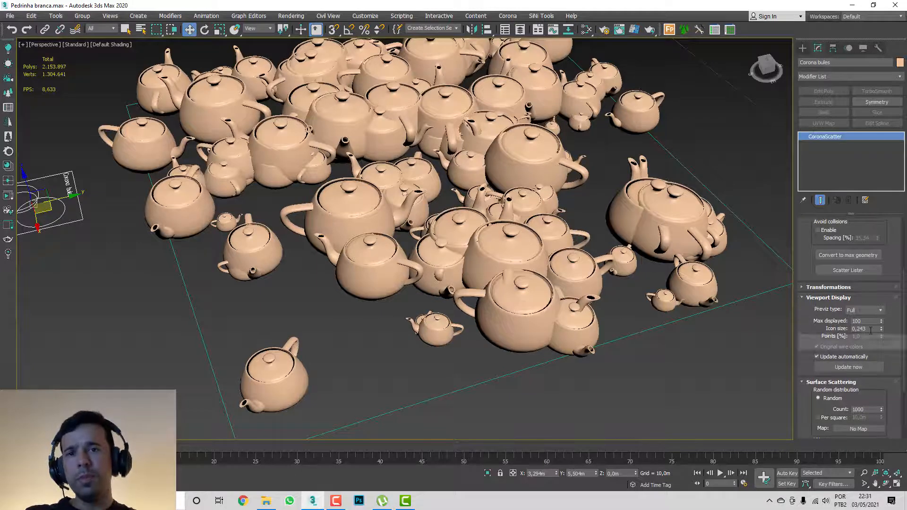
{"action": "scroll", "coordinate": [646, 306], "scroll_direction": "down", "scroll_amount": 3}
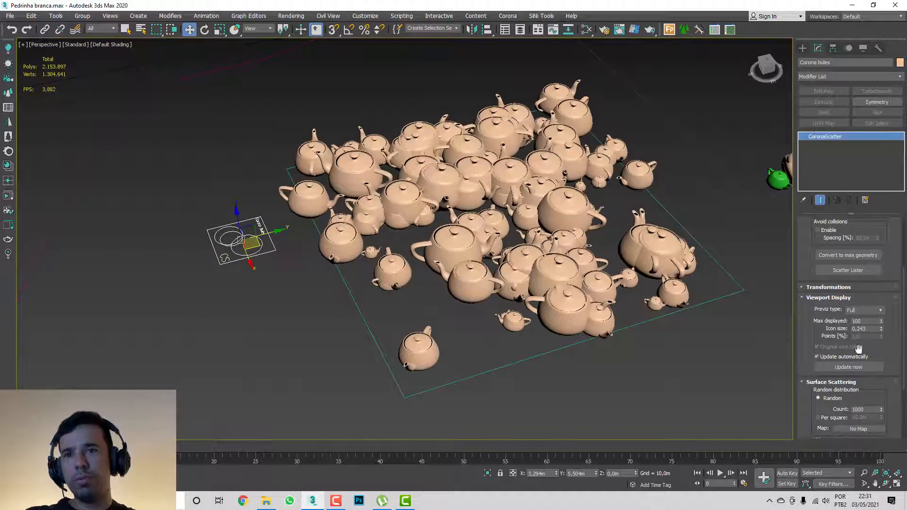
{"action": "left_click_drag", "start_coordinate": [881, 329], "coordinate": [888, 321]}
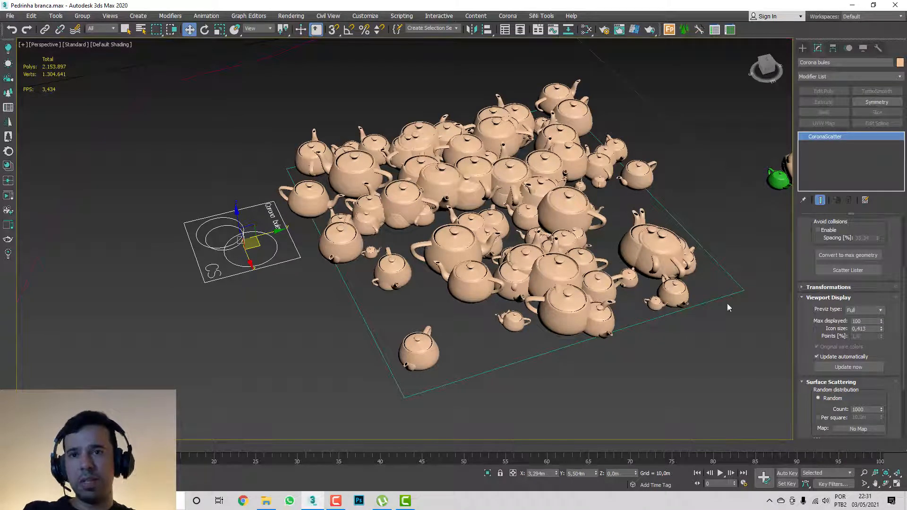
- Toggle the scatter's Update automatically option off and back on
{"action": "scroll", "coordinate": [826, 329], "scroll_direction": "down", "scroll_amount": 1}
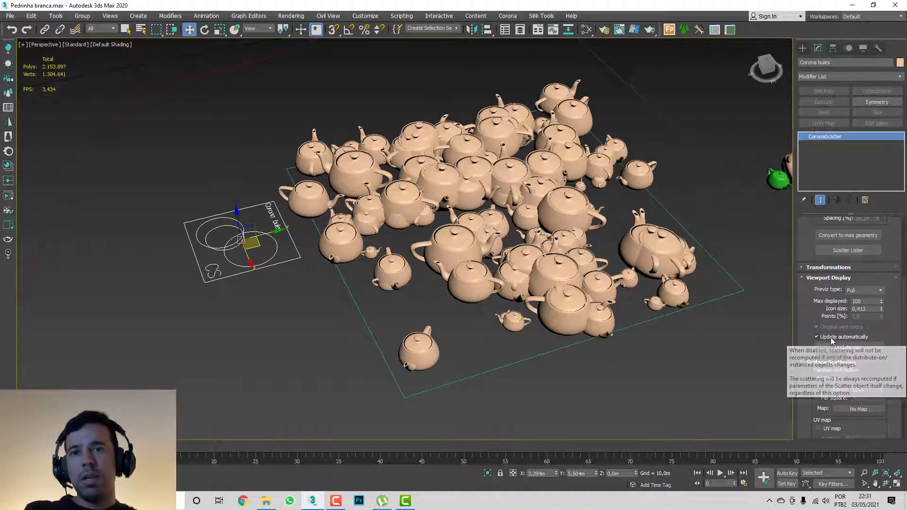
{"action": "left_click", "coordinate": [832, 340]}
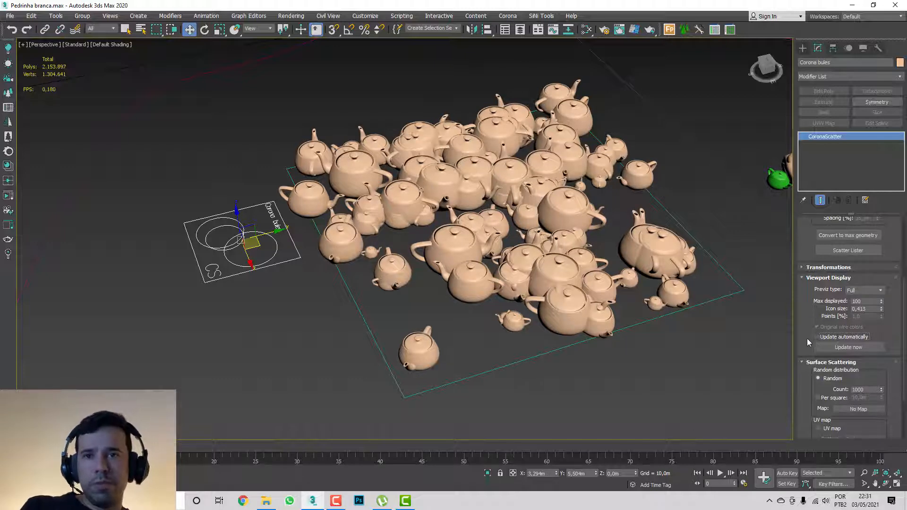
{"action": "left_click", "coordinate": [824, 337]}
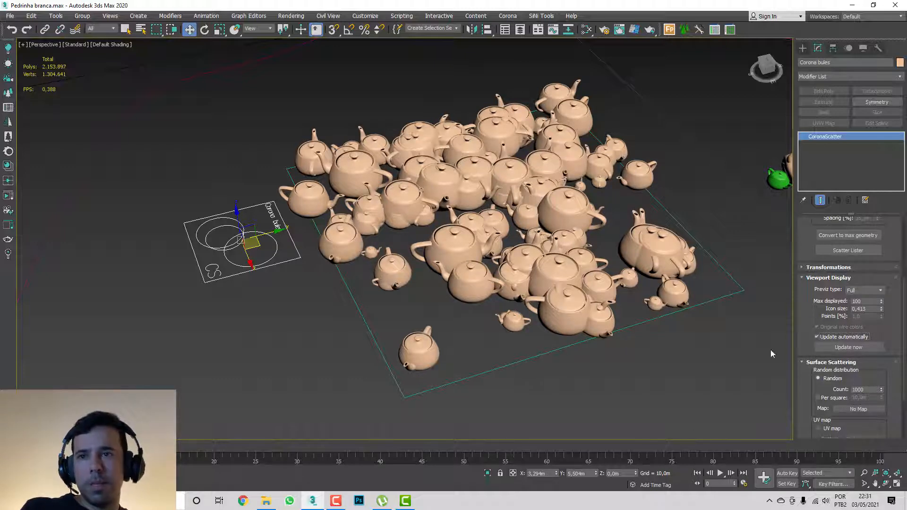
- Expand the Transformations settings and reset the uniform X scale range to 100% in both From and To
{"action": "middle_click_drag", "start_coordinate": [620, 247], "coordinate": [551, 278]}
{"action": "scroll", "coordinate": [501, 239], "scroll_direction": "up", "scroll_amount": 2}
{"action": "scroll", "coordinate": [541, 254], "scroll_direction": "down", "scroll_amount": 2}
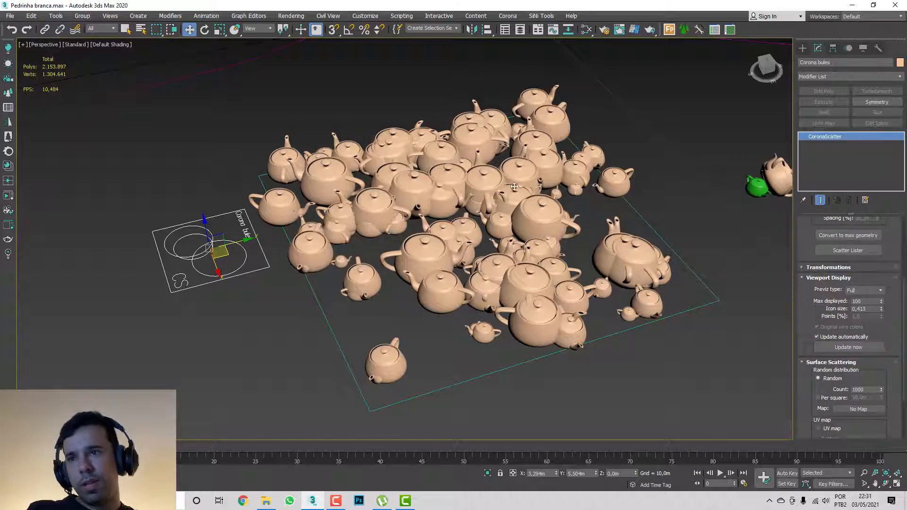
{"action": "scroll", "coordinate": [809, 352], "scroll_direction": "up", "scroll_amount": 3}
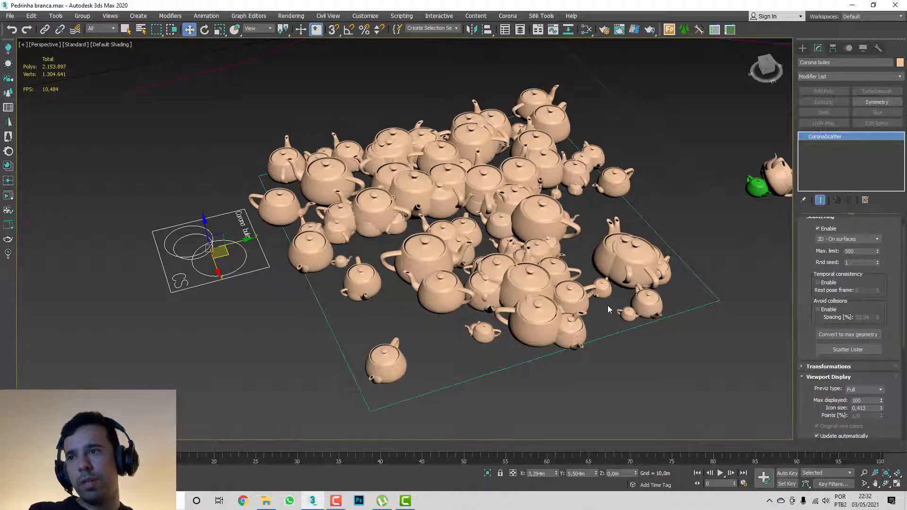
{"action": "middle_click_drag", "start_coordinate": [620, 306], "coordinate": [594, 306]}
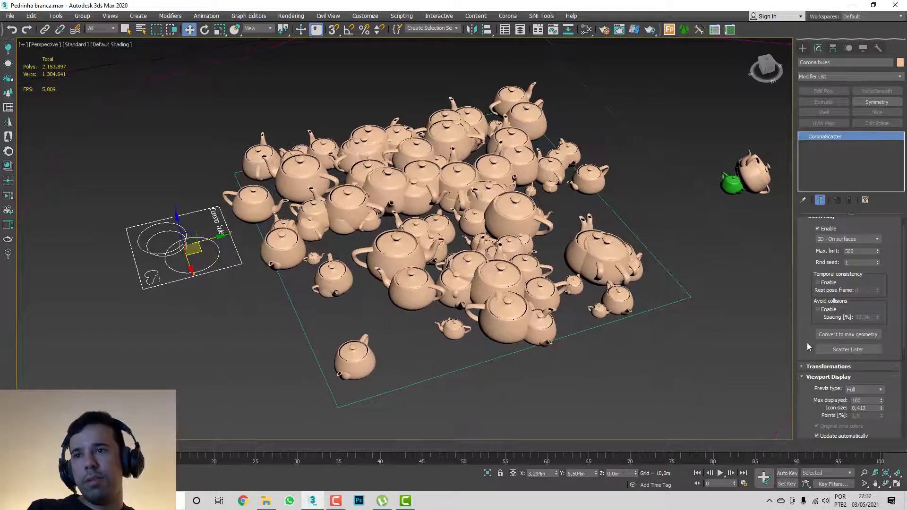
{"action": "scroll", "coordinate": [803, 356], "scroll_direction": "down", "scroll_amount": 4}
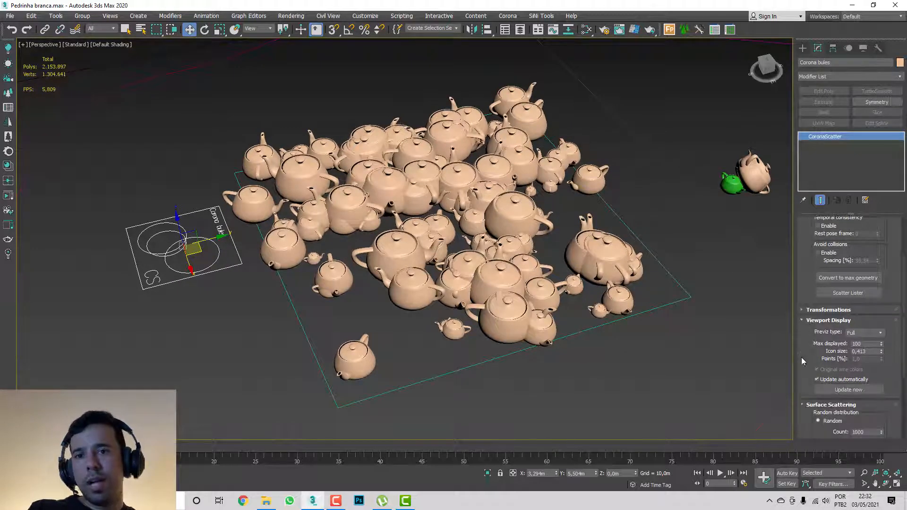
{"action": "left_click", "coordinate": [804, 349]}
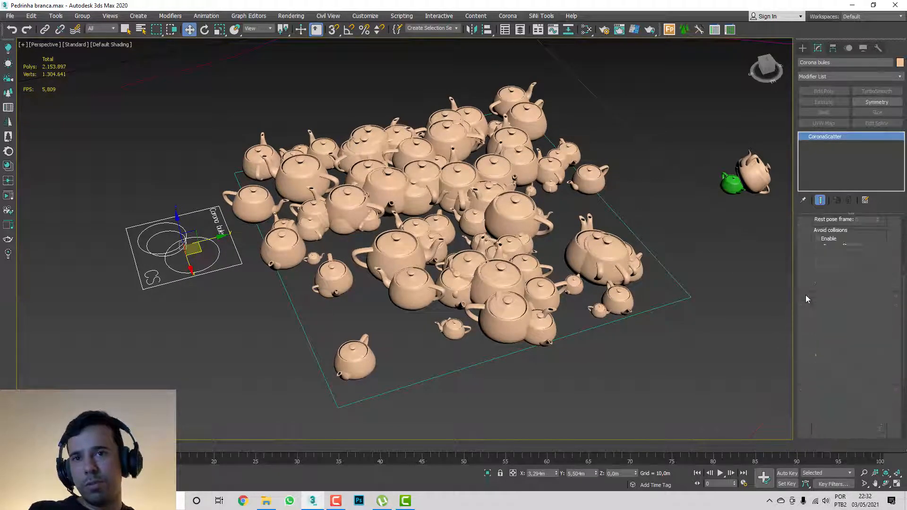
{"action": "left_click", "coordinate": [806, 295]}
{"action": "scroll", "coordinate": [824, 283], "scroll_direction": "down", "scroll_amount": 2}
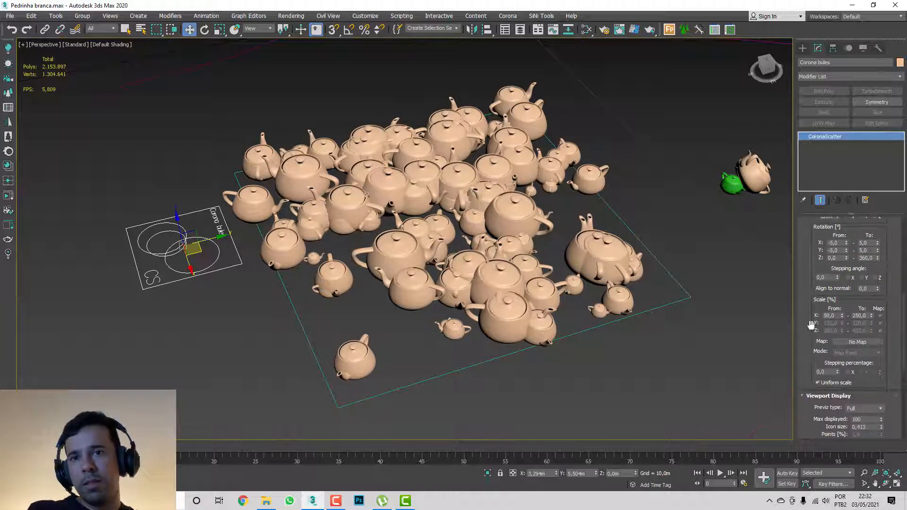
{"action": "right_click", "coordinate": [841, 316]}
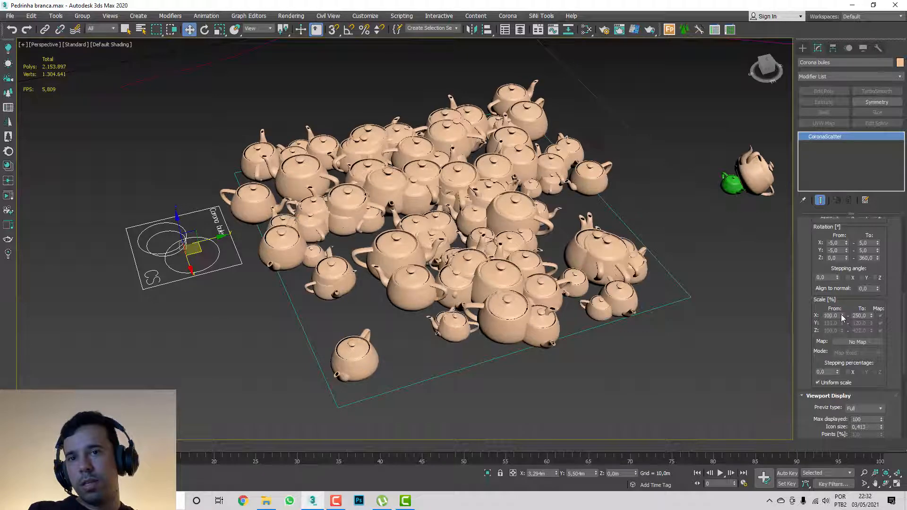
{"action": "right_click", "coordinate": [872, 315]}
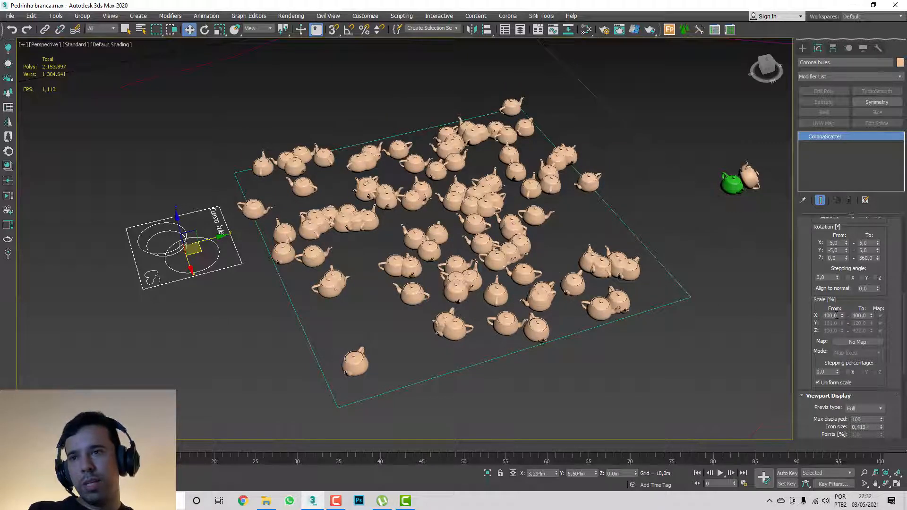
- Set the From value of the scatter's uniform X scale to 145%
{"action": "left_click_drag", "start_coordinate": [842, 316], "coordinate": [838, 299]}
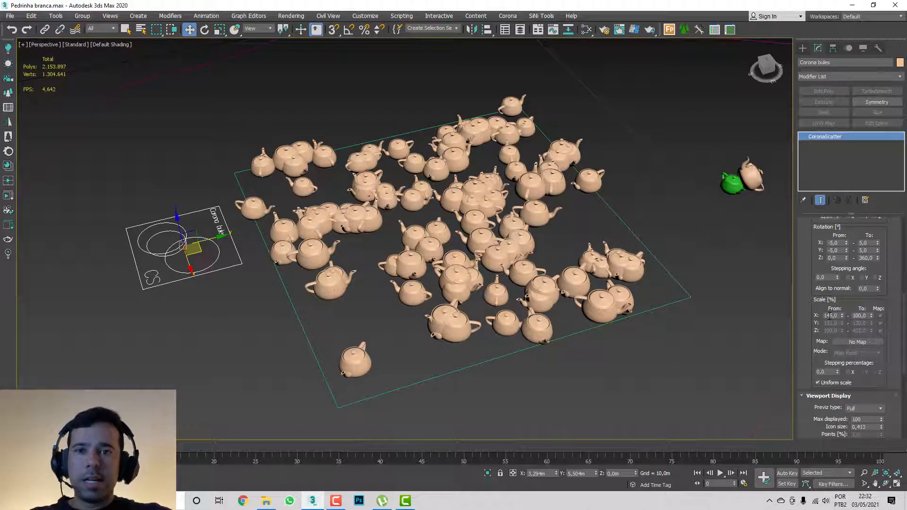
{"action": "left_click", "coordinate": [859, 315]}
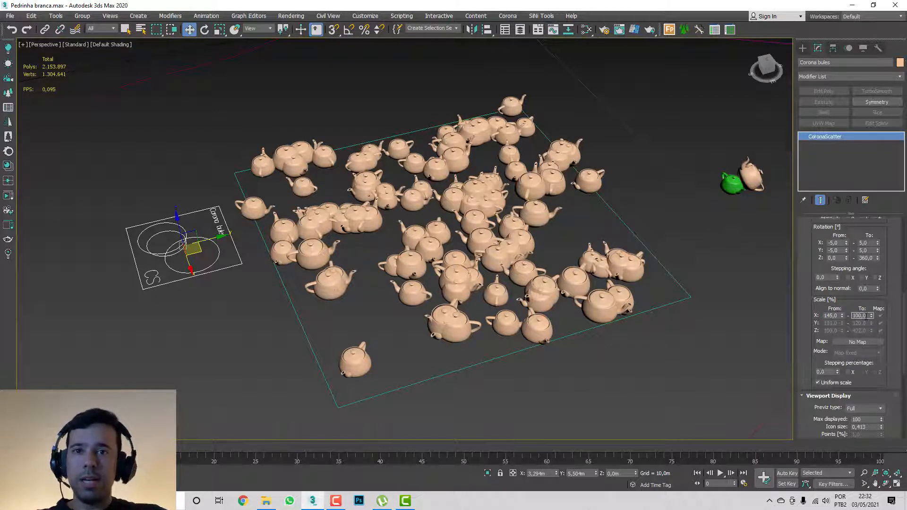
{"action": "scroll", "coordinate": [849, 266], "scroll_direction": "up", "scroll_amount": 1}
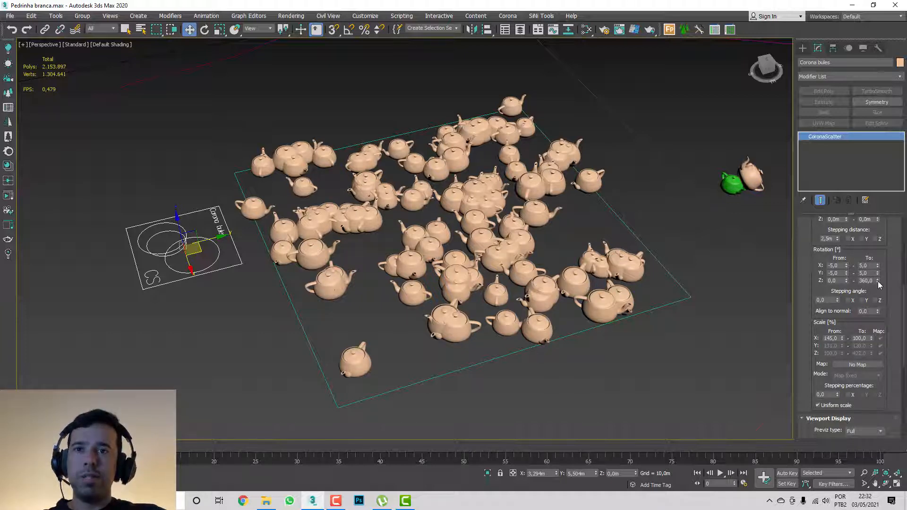
{"action": "scroll", "coordinate": [892, 283], "scroll_direction": "up", "scroll_amount": 3}
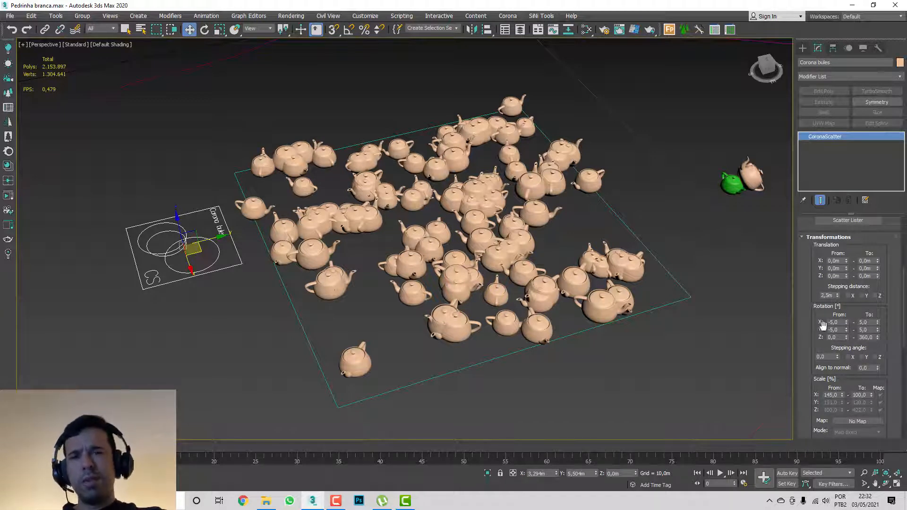
{"action": "scroll", "coordinate": [807, 375], "scroll_direction": "down", "scroll_amount": 8}
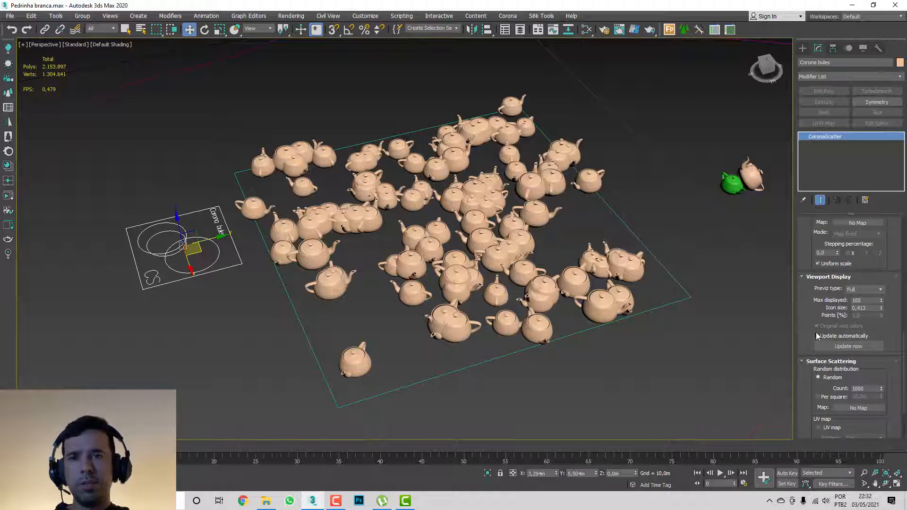
{"action": "scroll", "coordinate": [808, 328], "scroll_direction": "up", "scroll_amount": 8}
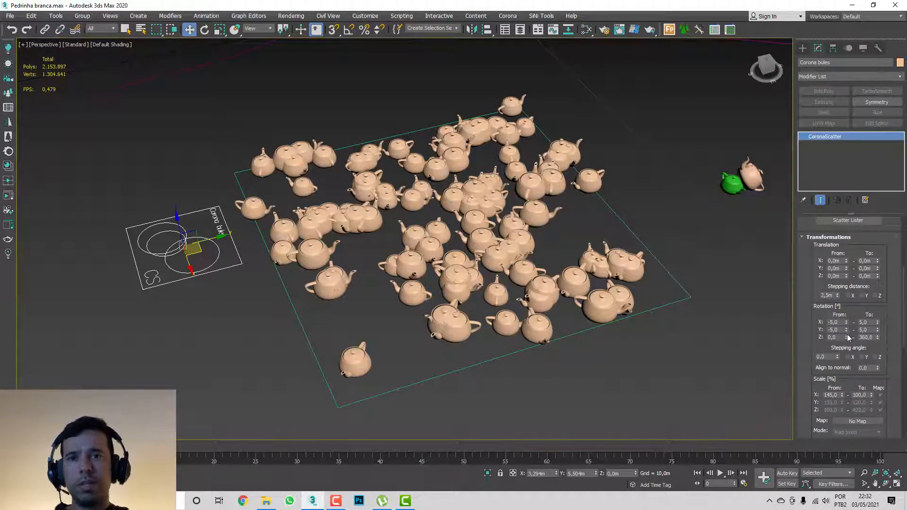
{"action": "scroll", "coordinate": [811, 364], "scroll_direction": "down", "scroll_amount": 5}
{"action": "scroll", "coordinate": [811, 359], "scroll_direction": "down", "scroll_amount": 3}
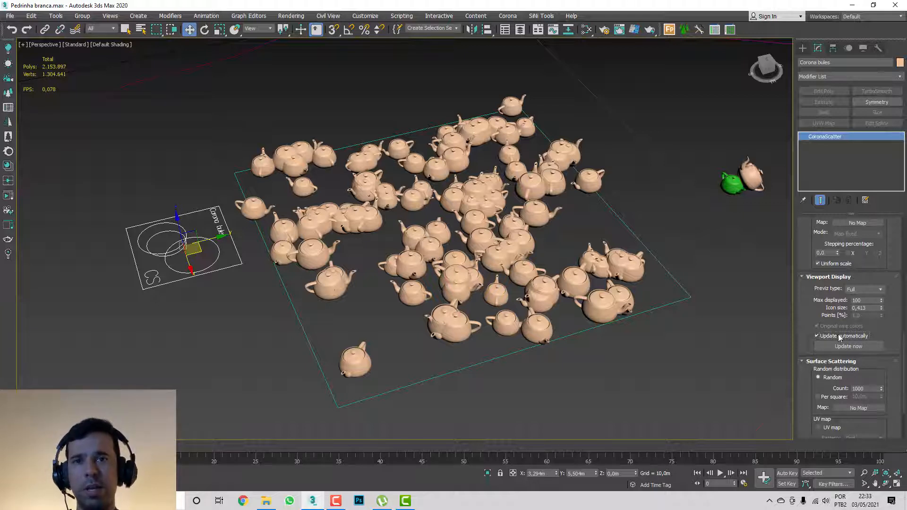
- Collapse the scatter's Viewport Display and Transformations settings
{"action": "scroll", "coordinate": [849, 347], "scroll_direction": "down", "scroll_amount": 3}
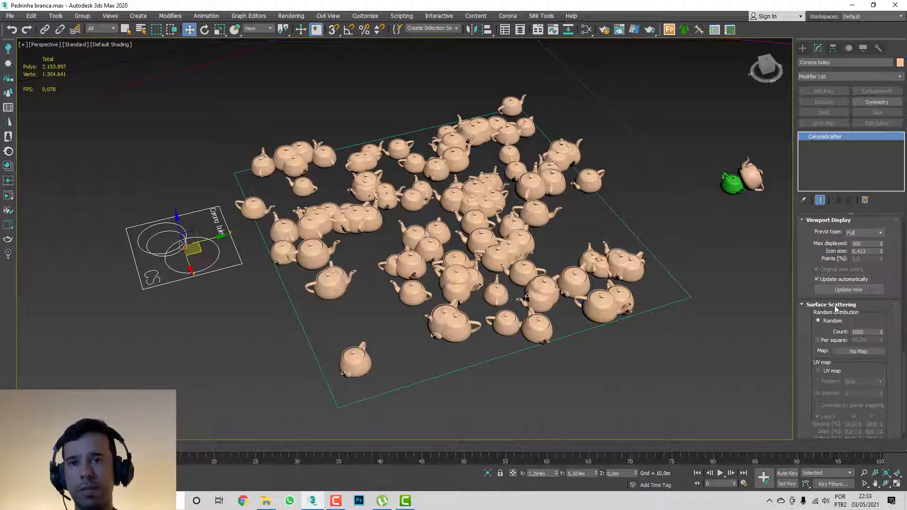
{"action": "scroll", "coordinate": [807, 284], "scroll_direction": "up", "scroll_amount": 6}
{"action": "left_click", "coordinate": [809, 348]}
{"action": "scroll", "coordinate": [807, 272], "scroll_direction": "up", "scroll_amount": 4}
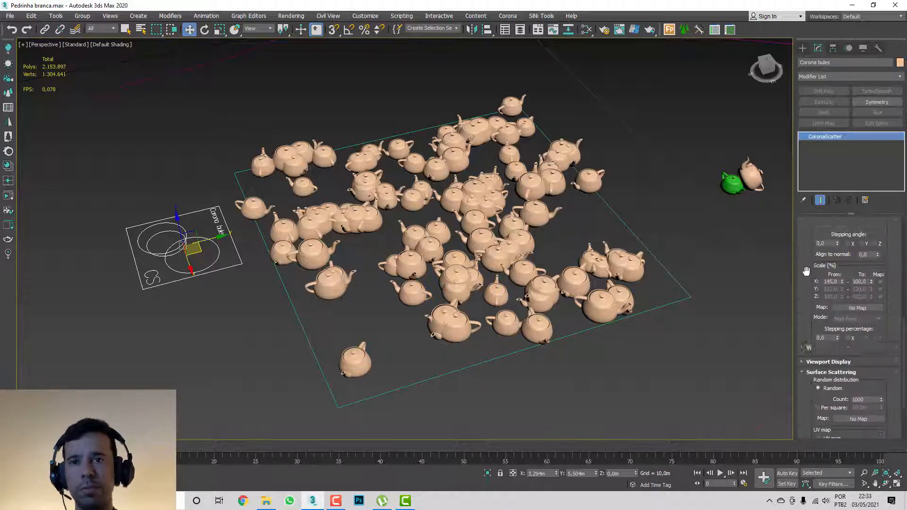
{"action": "scroll", "coordinate": [809, 259], "scroll_direction": "up", "scroll_amount": 3}
{"action": "left_click", "coordinate": [812, 281]}
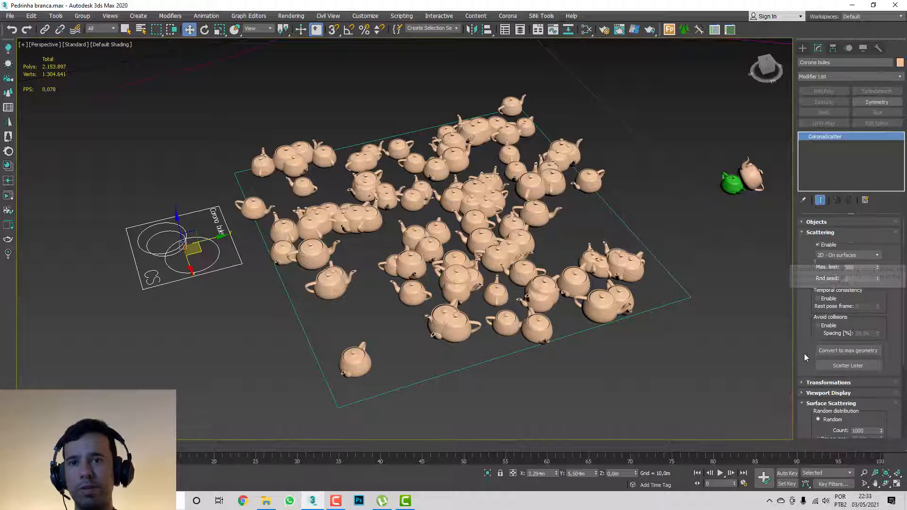
- Enable the Per square option for the scatter's random surface distribution
{"action": "scroll", "coordinate": [806, 355], "scroll_direction": "down", "scroll_amount": 3}
{"action": "scroll", "coordinate": [822, 363], "scroll_direction": "down", "scroll_amount": 2}
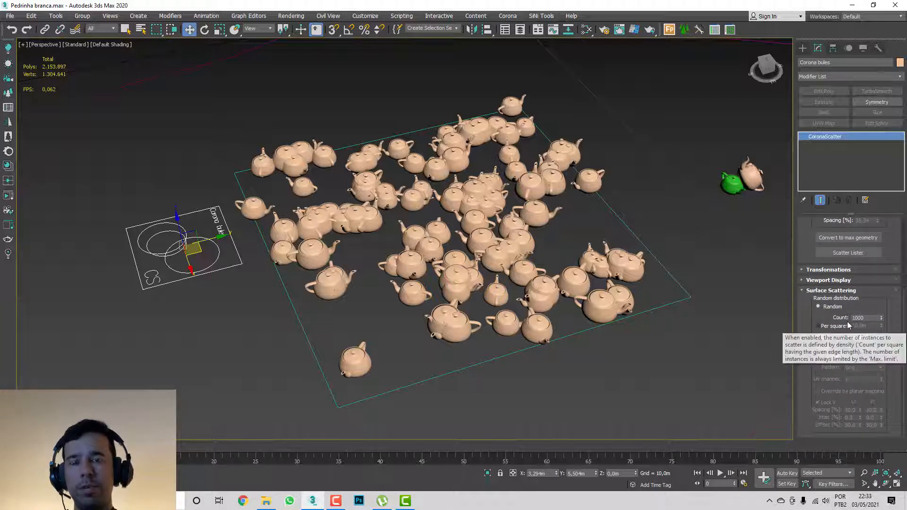
{"action": "double_click", "coordinate": [859, 318]}
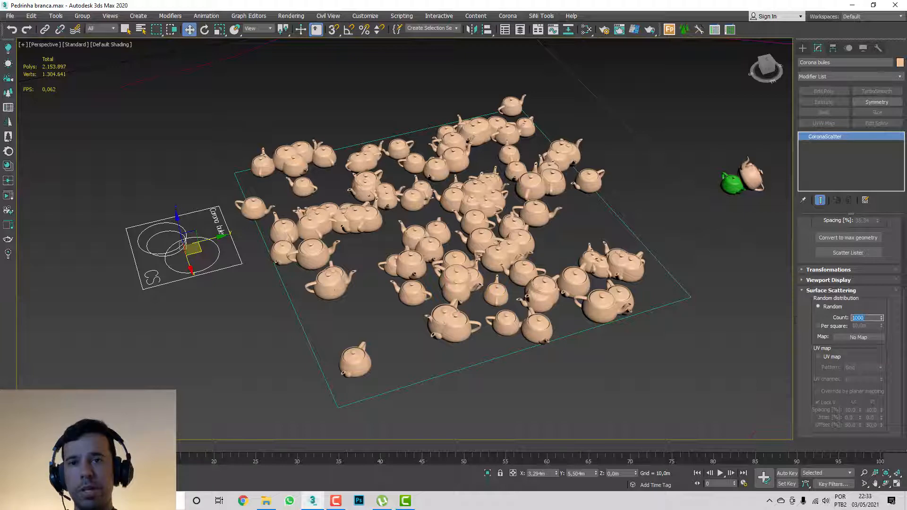
{"action": "left_click", "coordinate": [825, 327]}
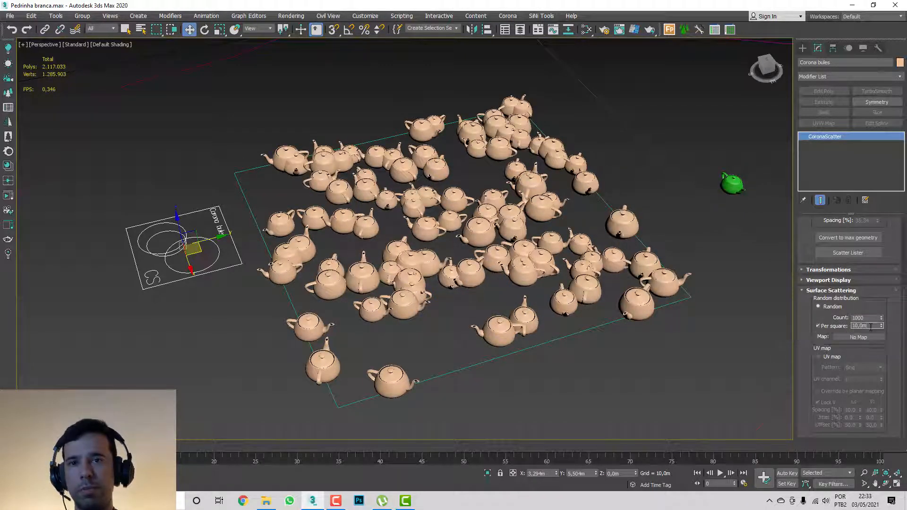
- Check the boundary rectangle's length and width, and set the scatter's Per square size to 3 m
{"action": "left_click", "coordinate": [683, 300]}
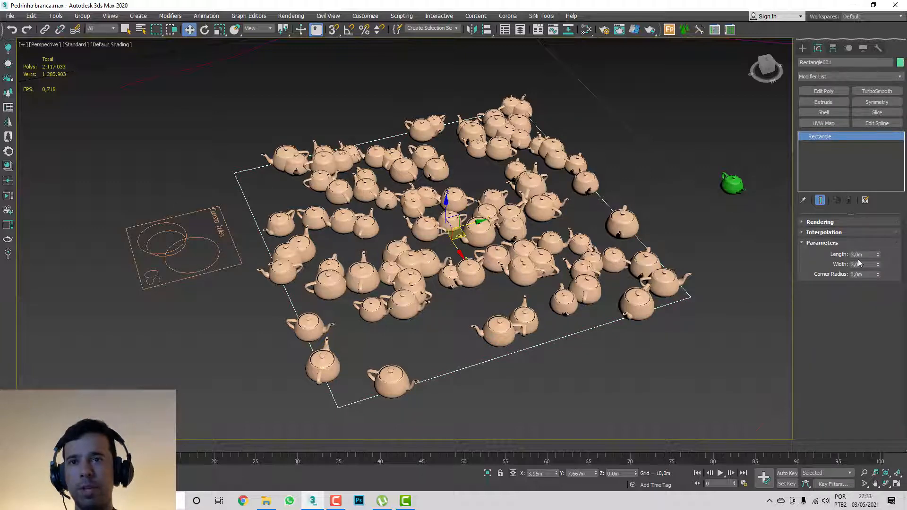
{"action": "left_click", "coordinate": [648, 257]}
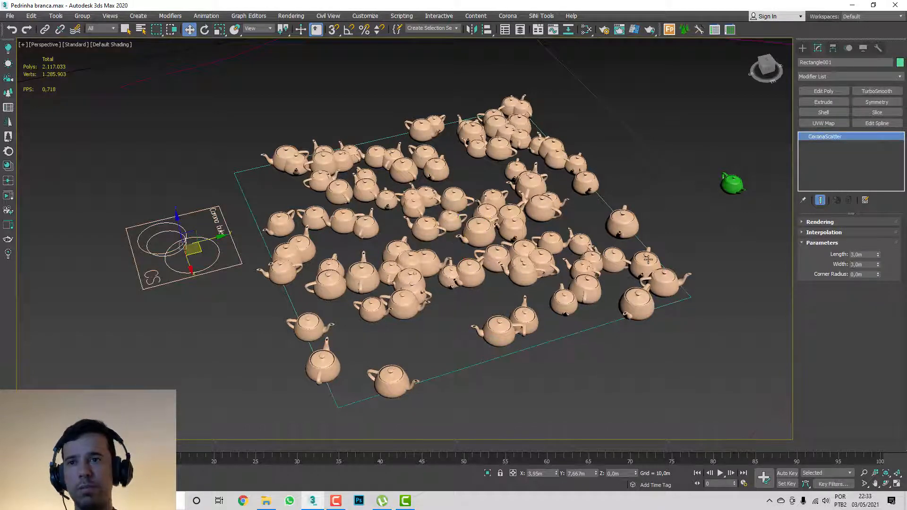
{"action": "scroll", "coordinate": [814, 354], "scroll_direction": "down", "scroll_amount": 8}
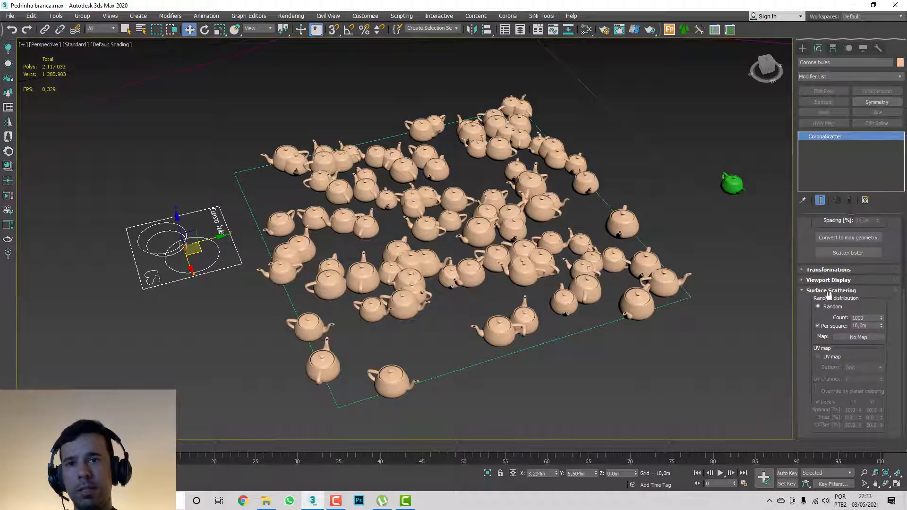
{"action": "double_click", "coordinate": [874, 326]}
{"action": "type", "text": "3"}
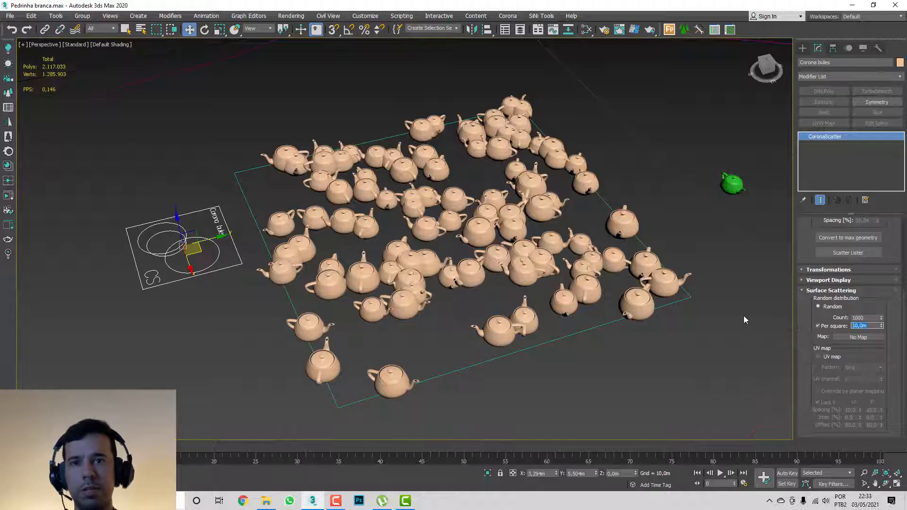
{"action": "key", "text": "Return"}
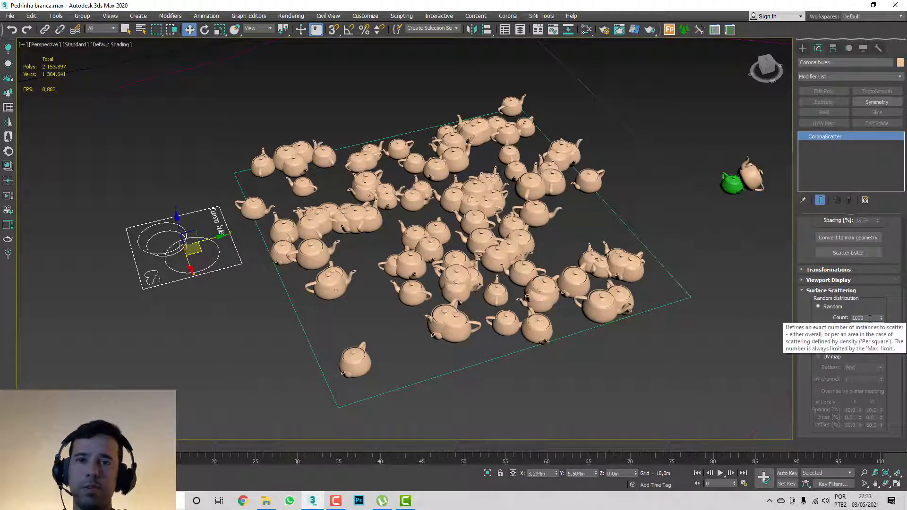
- Set the scatter's Per square size to 1 m and its Count to 4
{"action": "double_click", "coordinate": [869, 318]}
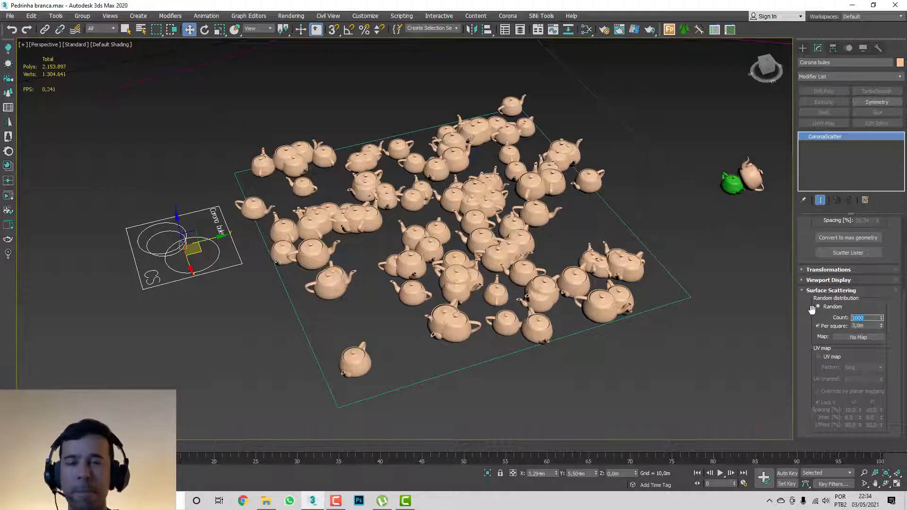
{"action": "key", "text": "Tab"}
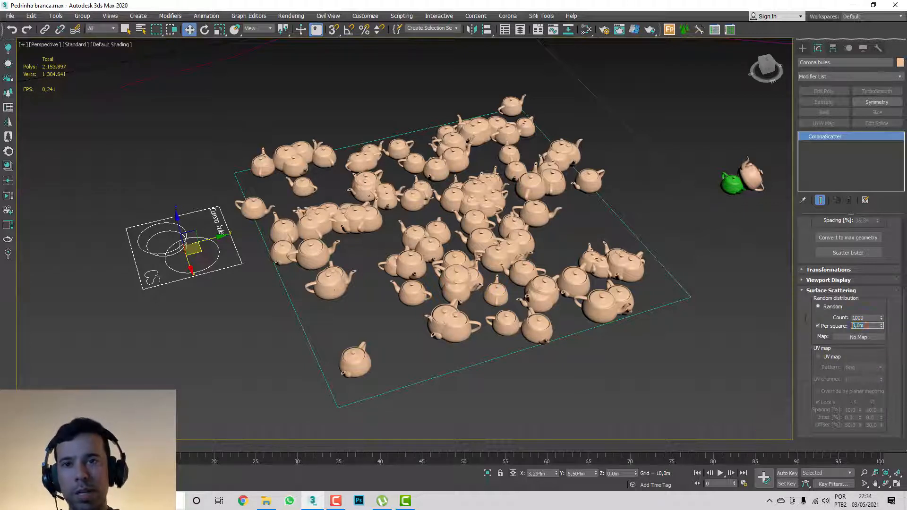
{"action": "type", "text": "1"}
{"action": "key", "text": "Return"}
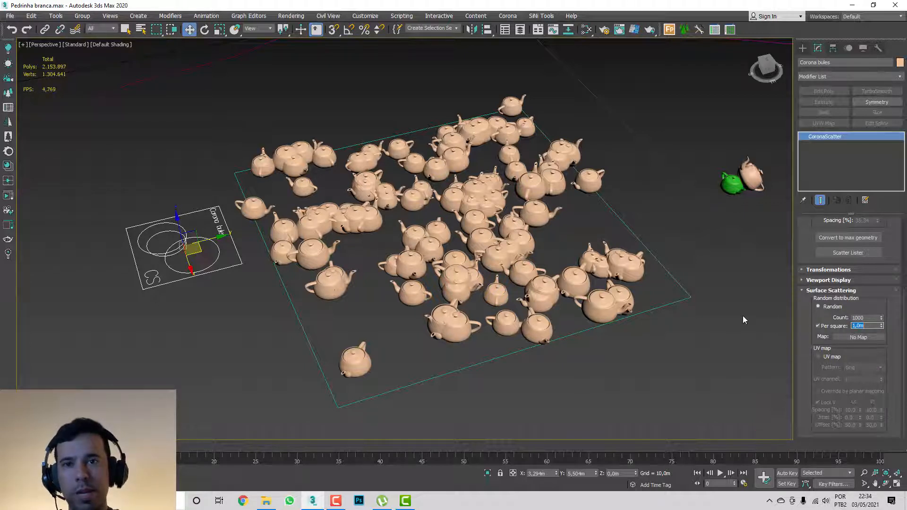
{"action": "double_click", "coordinate": [873, 319]}
{"action": "type", "text": "1"}
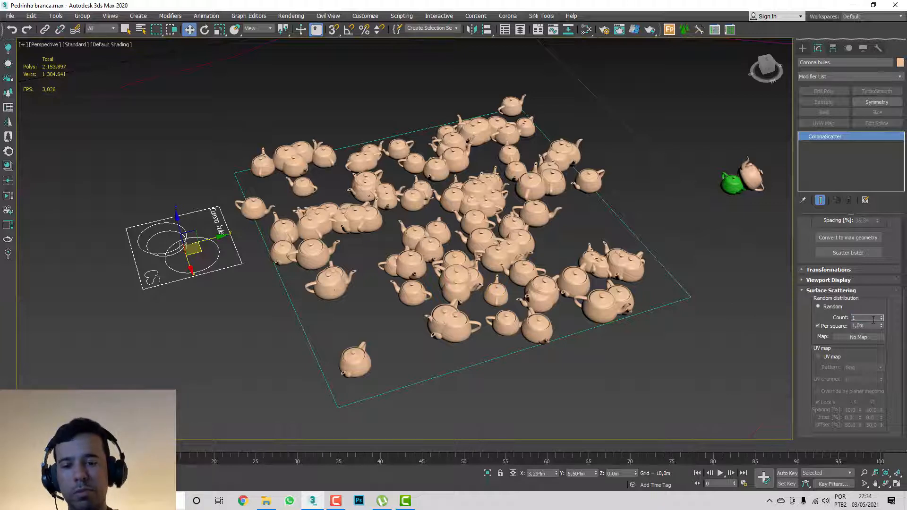
{"action": "type", "text": "4"}
{"action": "key", "text": "Return"}
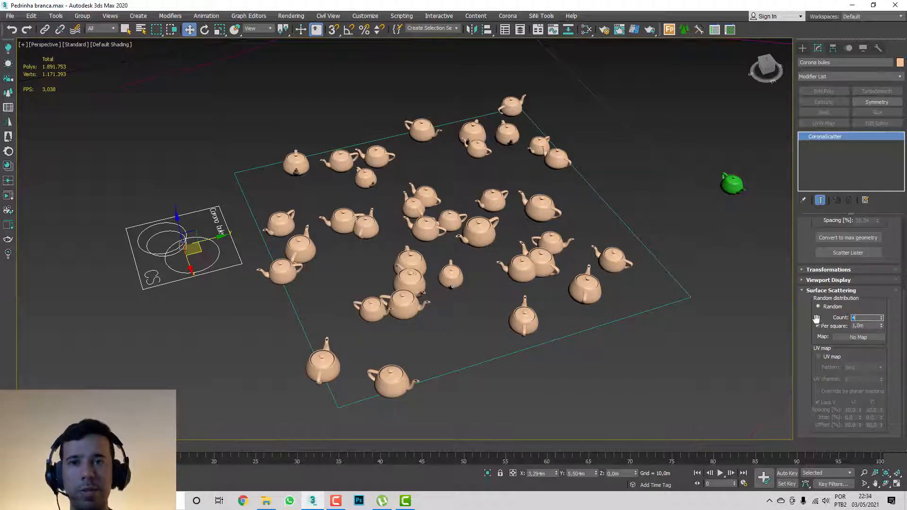
- Check the scatter's Max. limit and set the Per square size to 3 m
{"action": "scroll", "coordinate": [847, 327], "scroll_direction": "up", "scroll_amount": 1}
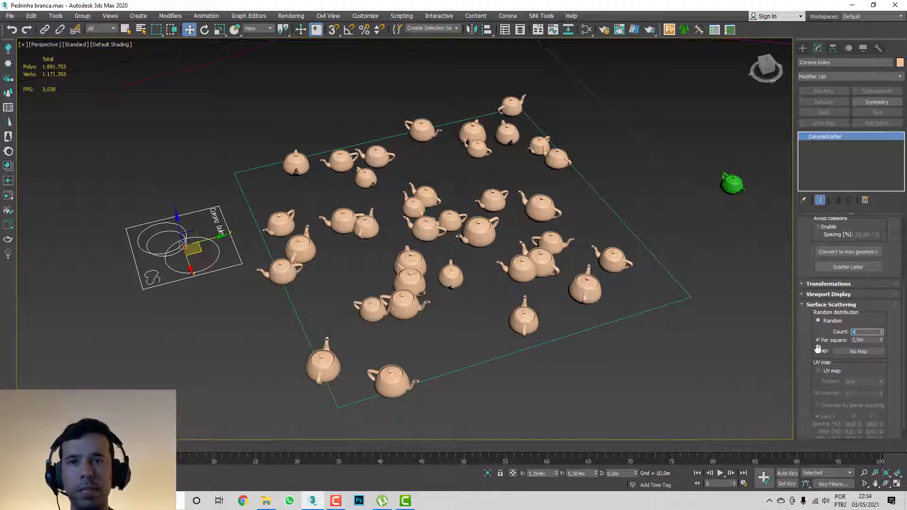
{"action": "scroll", "coordinate": [806, 268], "scroll_direction": "up", "scroll_amount": 7}
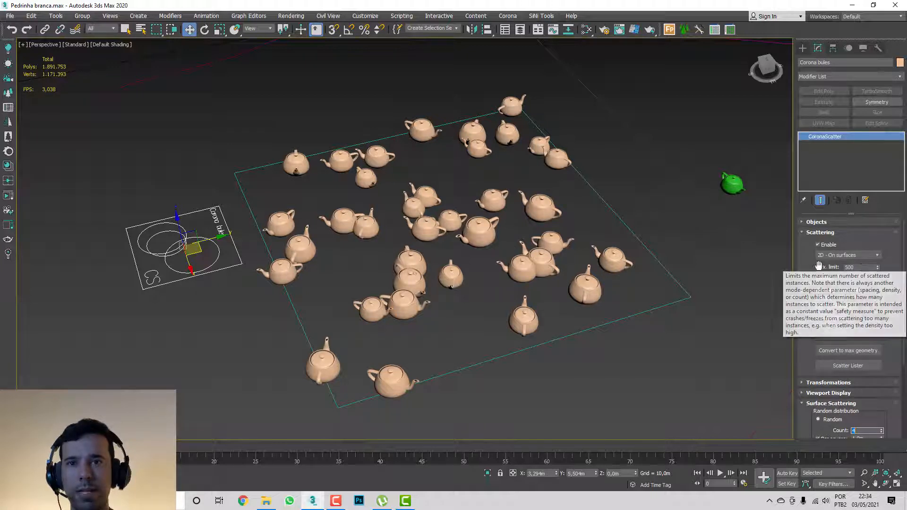
{"action": "scroll", "coordinate": [802, 309], "scroll_direction": "down", "scroll_amount": 5}
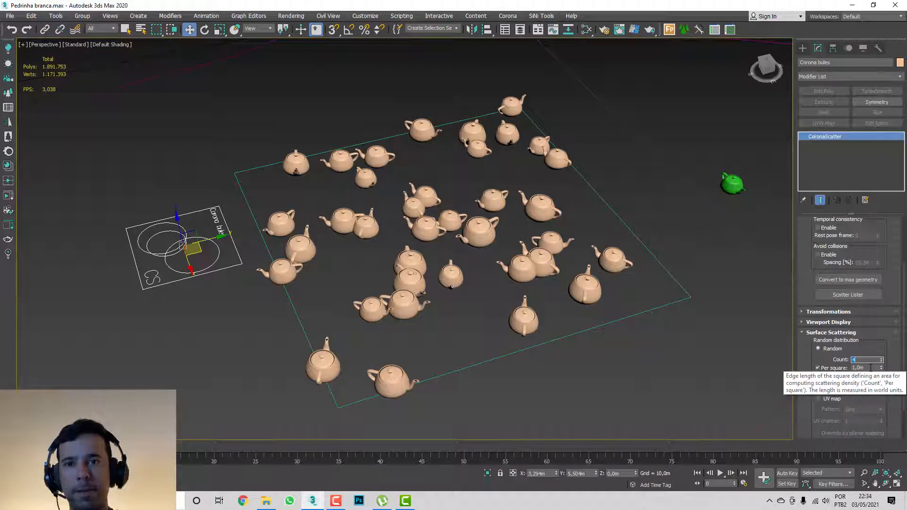
{"action": "key", "text": "Tab"}
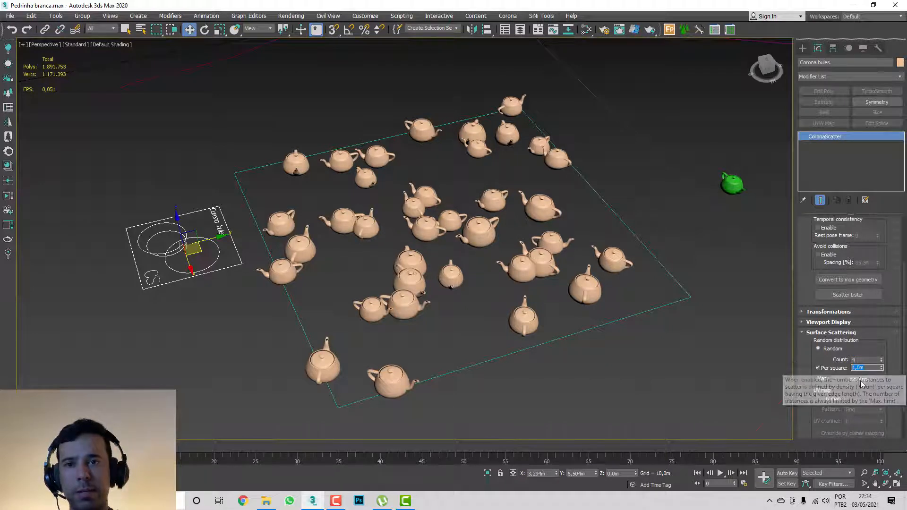
{"action": "type", "text": "3"}
{"action": "key", "text": "Return"}
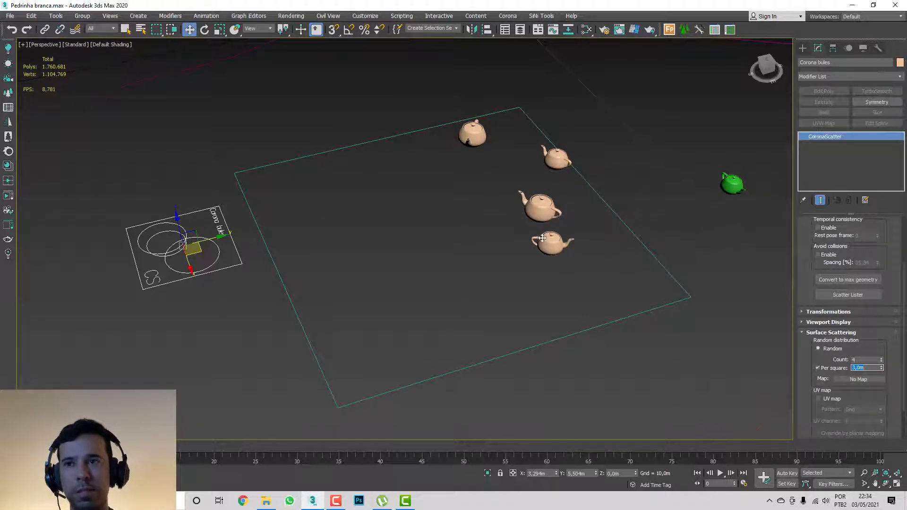
- Set the Count of the random surface distribution to 2500
{"action": "left_click", "coordinate": [874, 360]}
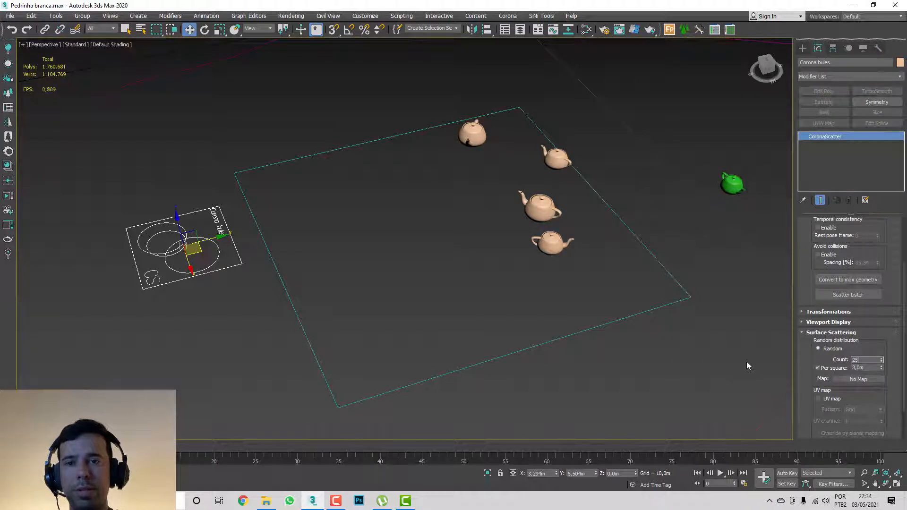
{"action": "type", "text": "2500"}
{"action": "key", "text": "Return"}
- Compare the scatter's Max. limit with its Count, and raise the Max. limit to 100000
{"action": "scroll", "coordinate": [801, 364], "scroll_direction": "up", "scroll_amount": 4}
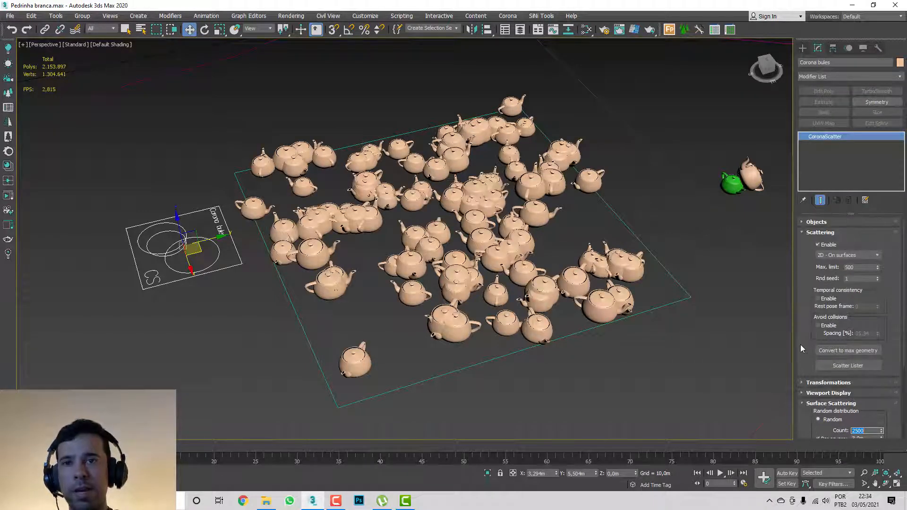
{"action": "left_click", "coordinate": [859, 268]}
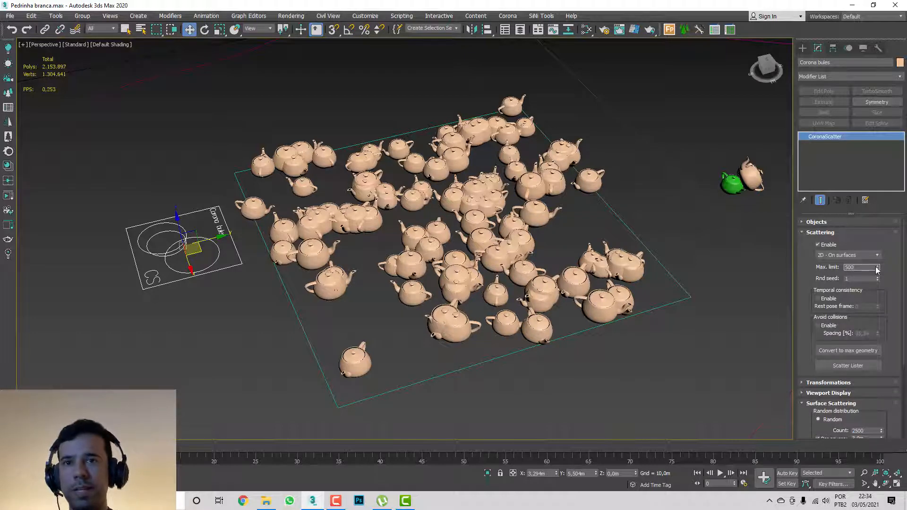
{"action": "scroll", "coordinate": [825, 359], "scroll_direction": "down", "scroll_amount": 1}
{"action": "scroll", "coordinate": [824, 360], "scroll_direction": "down", "scroll_amount": 2}
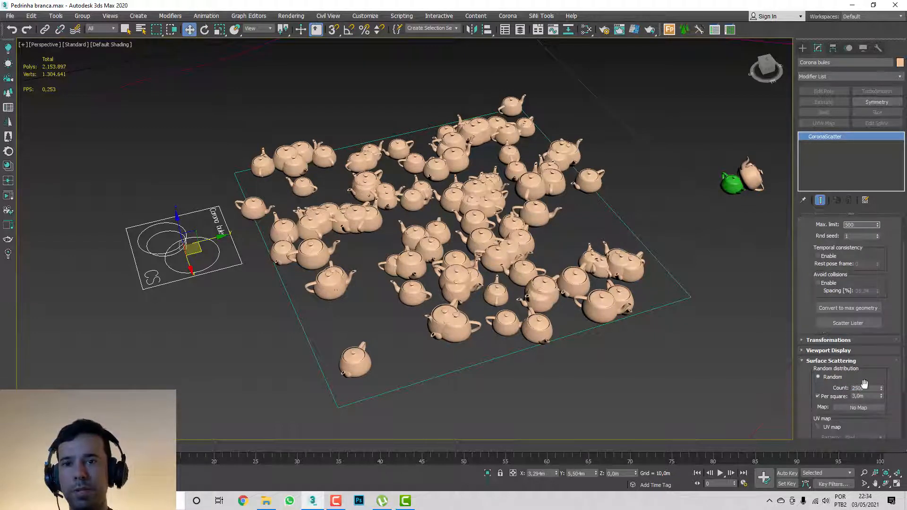
{"action": "mouse_move", "coordinate": [868, 388]}
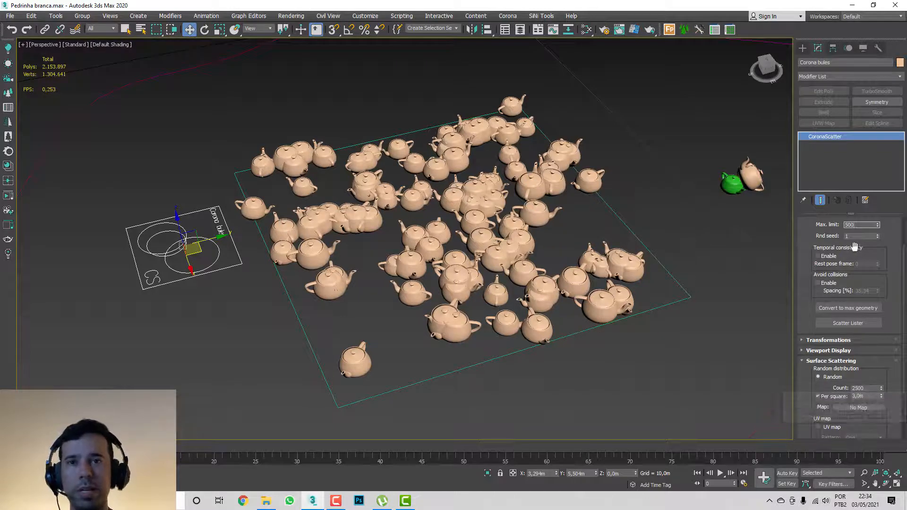
{"action": "mouse_move", "coordinate": [818, 243]}
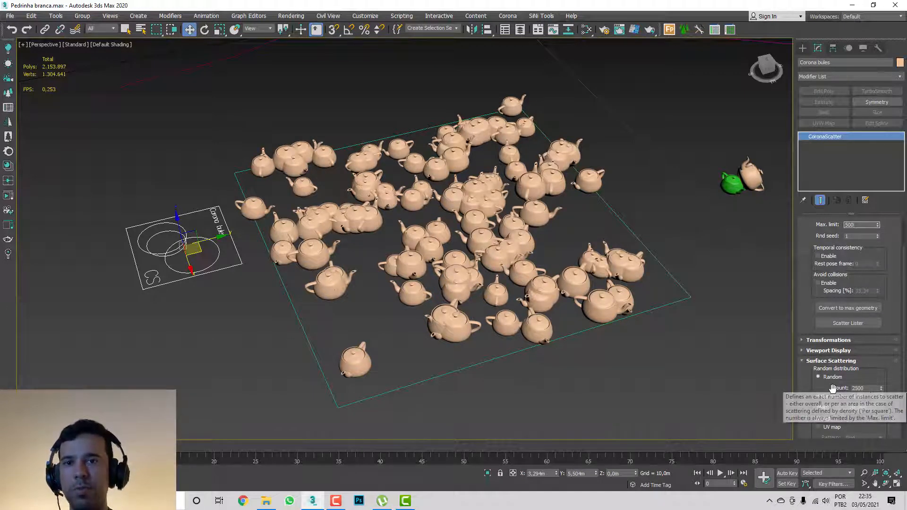
{"action": "double_click", "coordinate": [861, 225]}
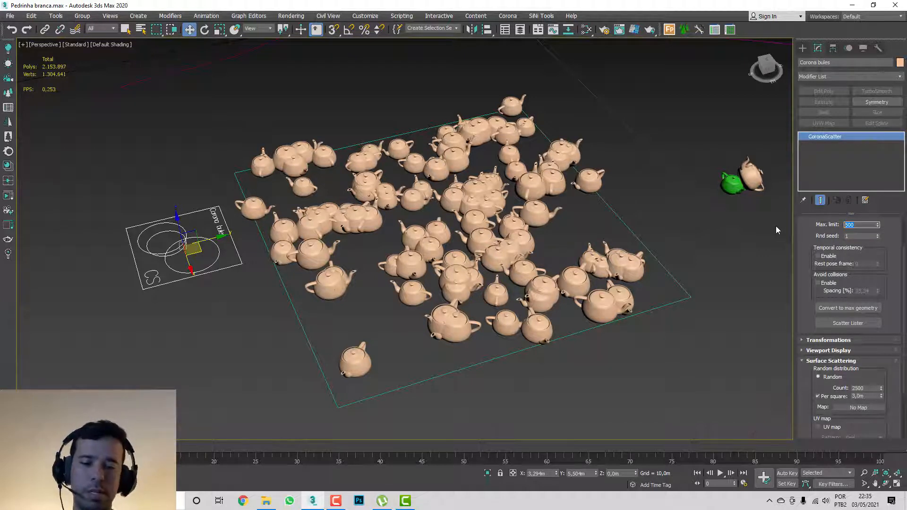
{"action": "type", "text": "100"}
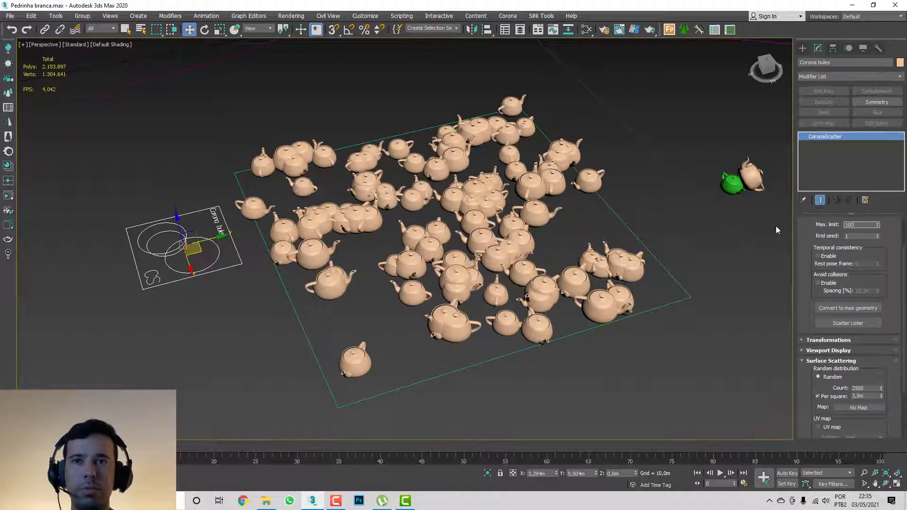
{"action": "type", "text": "000"}
{"action": "key", "text": "Return"}
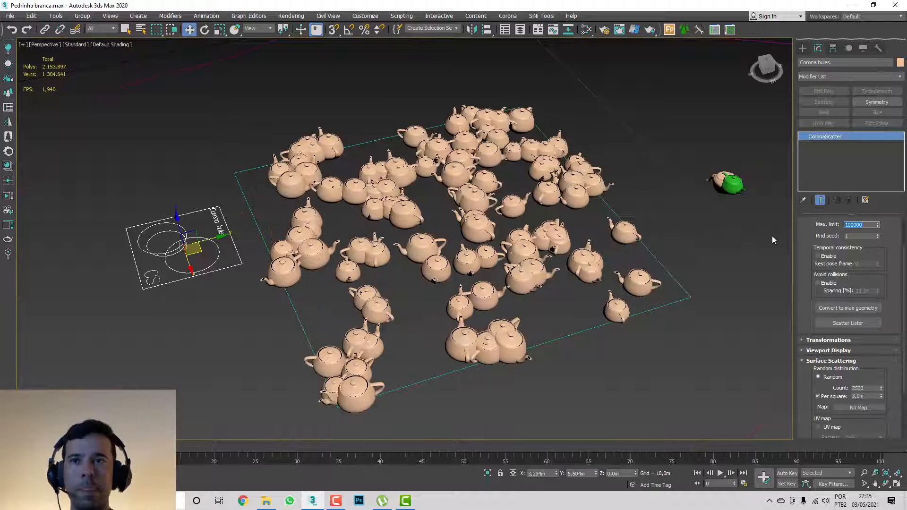
{"action": "middle_click_drag", "start_coordinate": [752, 309], "coordinate": [731, 299]}
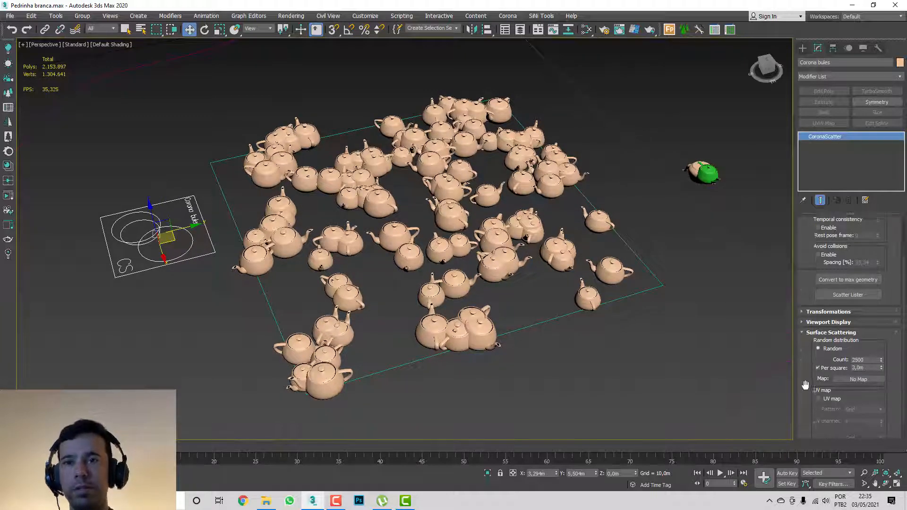
{"action": "scroll", "coordinate": [817, 315], "scroll_direction": "down", "scroll_amount": 3}
{"action": "scroll", "coordinate": [808, 377], "scroll_direction": "up", "scroll_amount": 5}
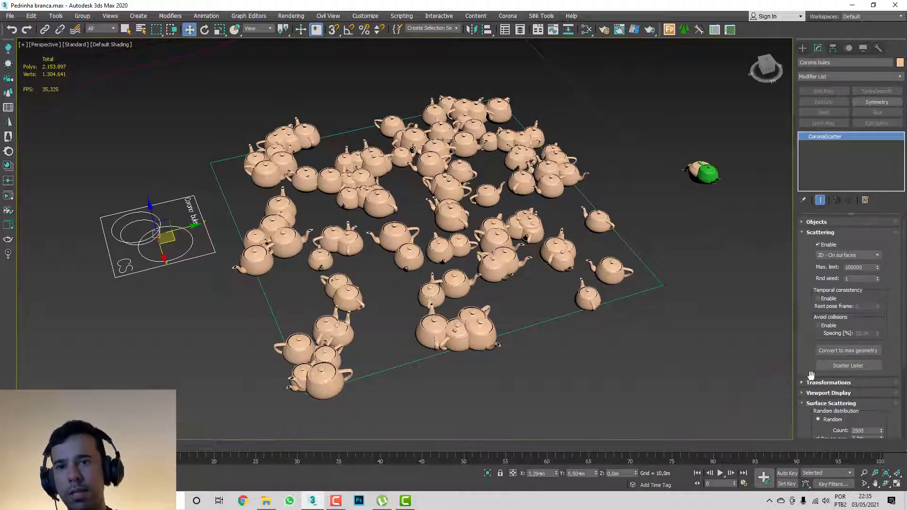
{"action": "middle_click_drag", "start_coordinate": [674, 243], "coordinate": [691, 263]}
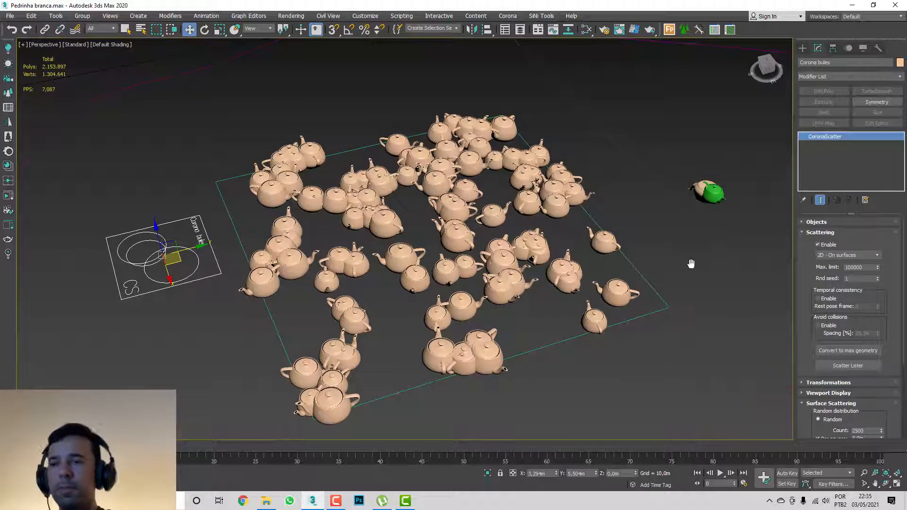